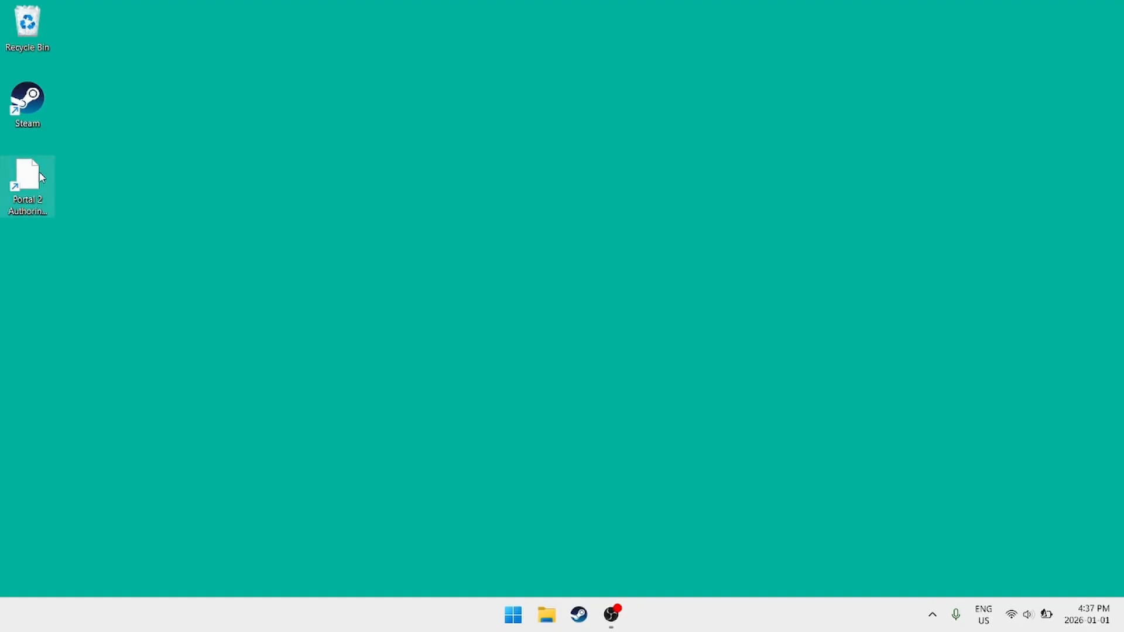
Step: Launch Hammer World Editor from Portal 2 Authoring Tools and open the recent map Nifty_Room.vmf
double_click(41, 177)
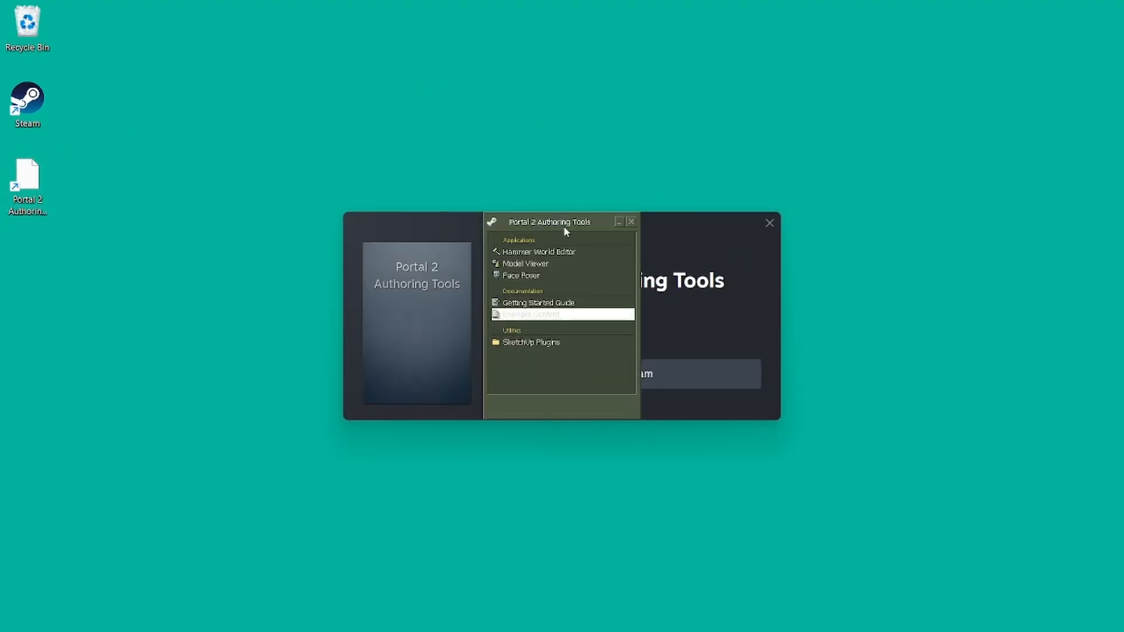
double_click(515, 252)
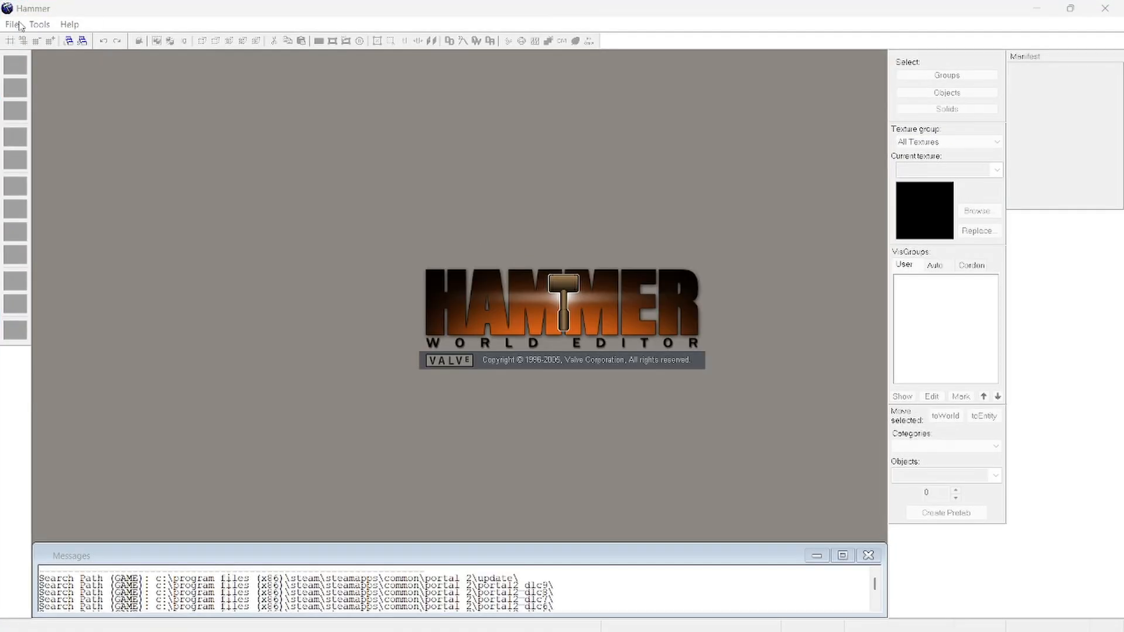
left_click(20, 24)
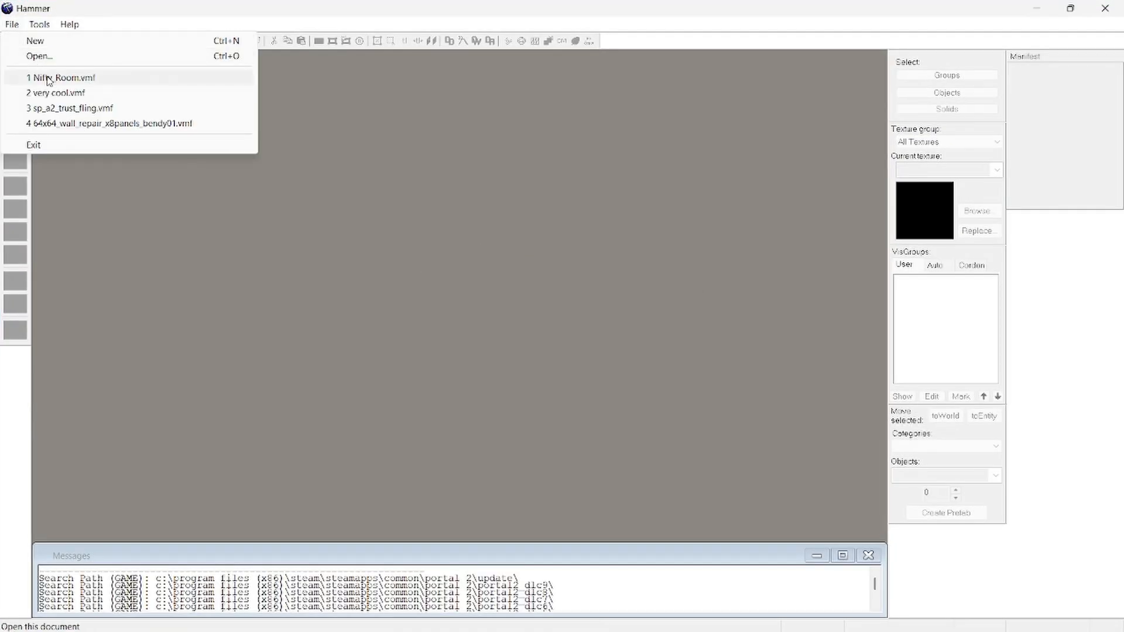
left_click(49, 79)
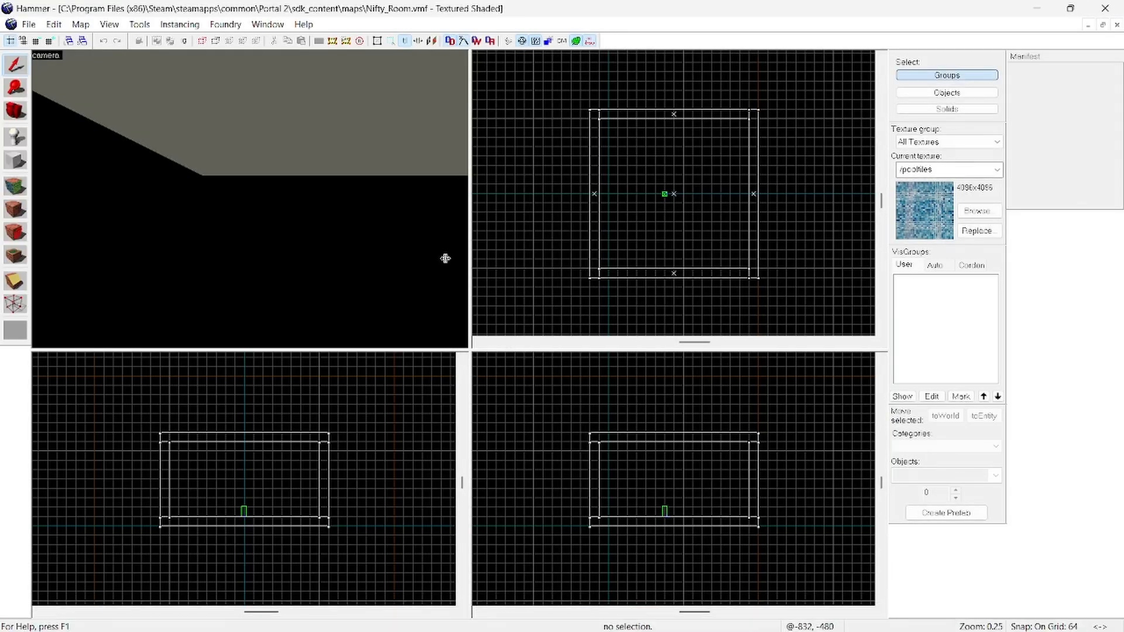
Step: Fly the 3D camera around the room to inspect the green player model, walls, floor and ceiling
key("z")
key("s")
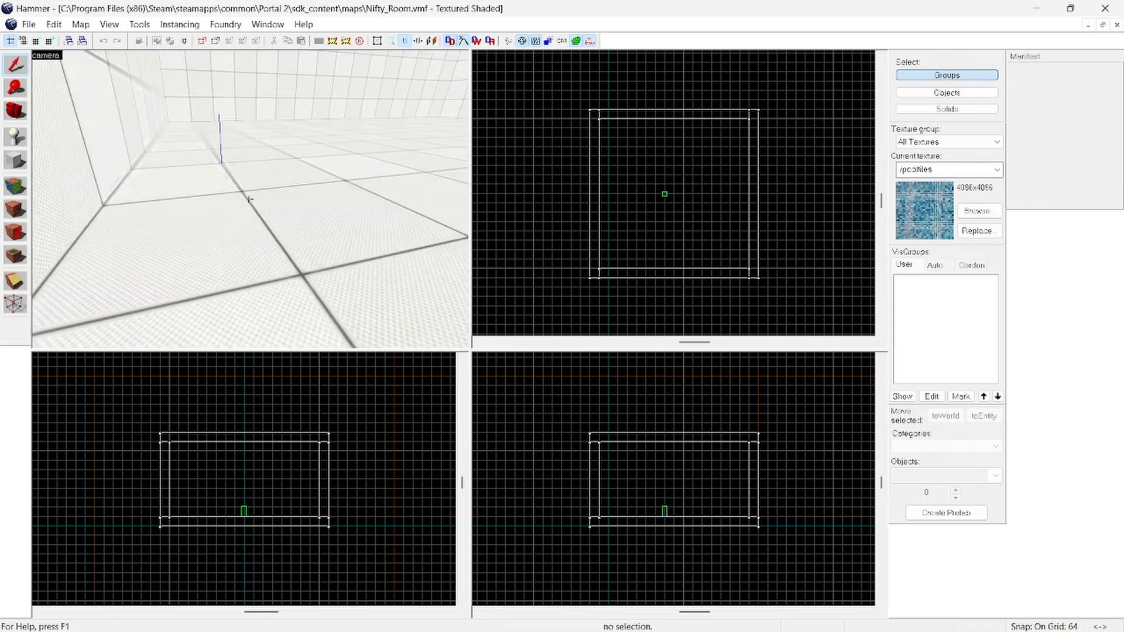
key("w")
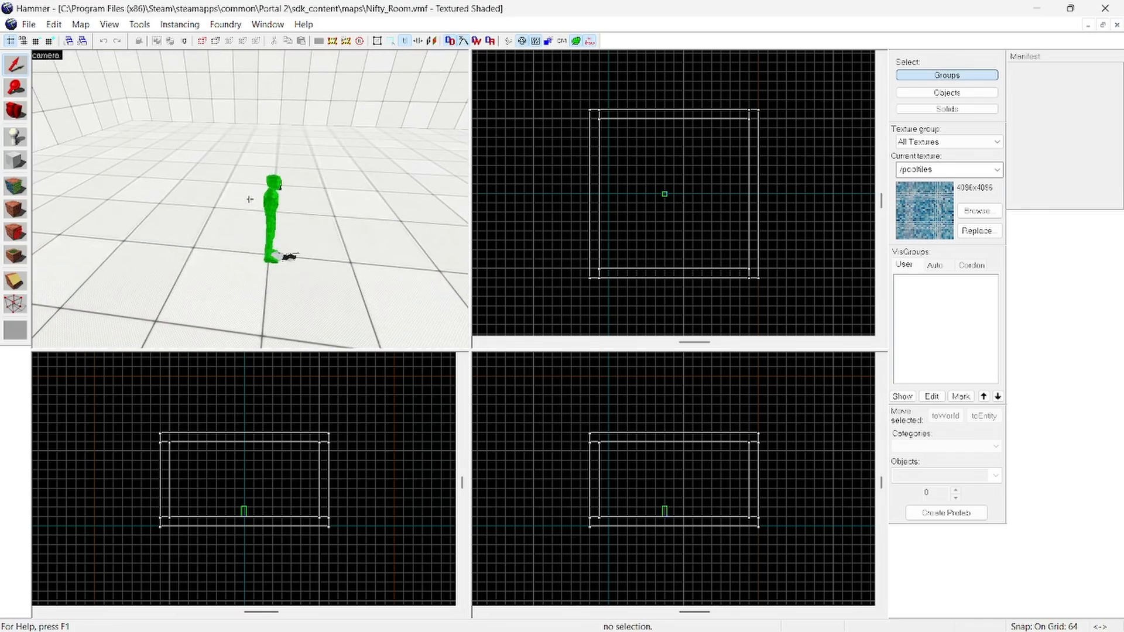
key("w")
key("d")
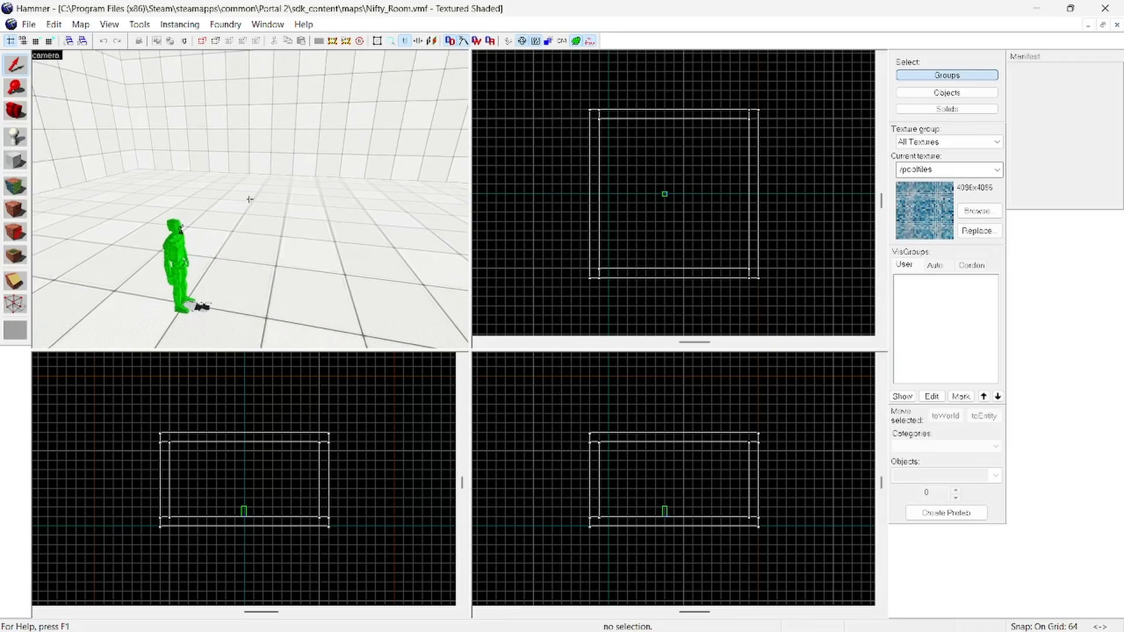
key("w")
key("w")
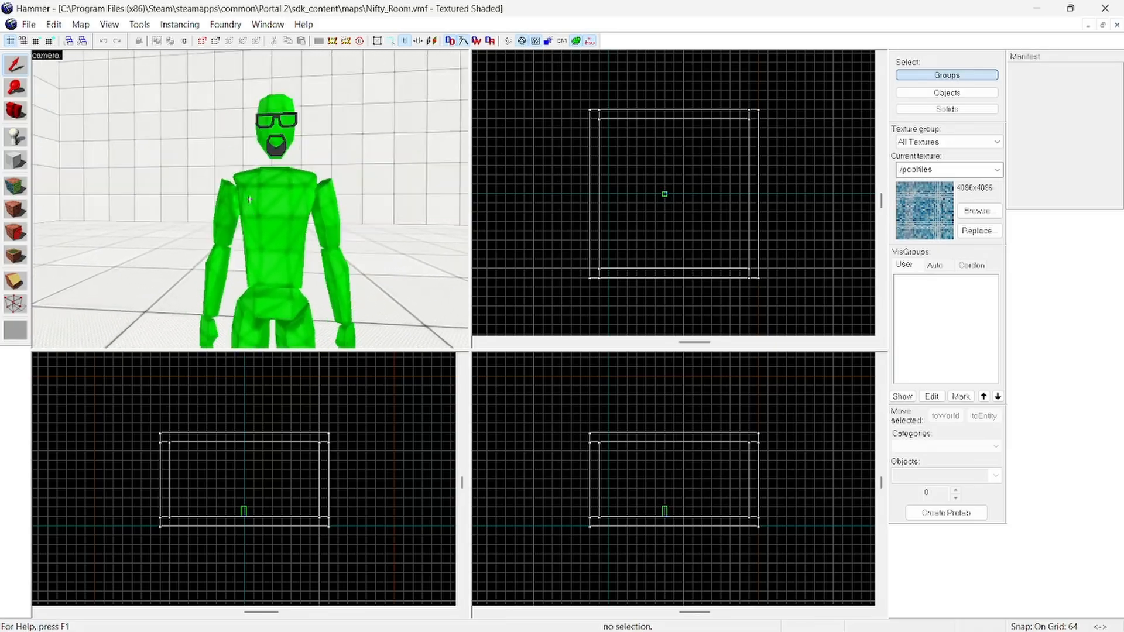
key("s")
key("w")
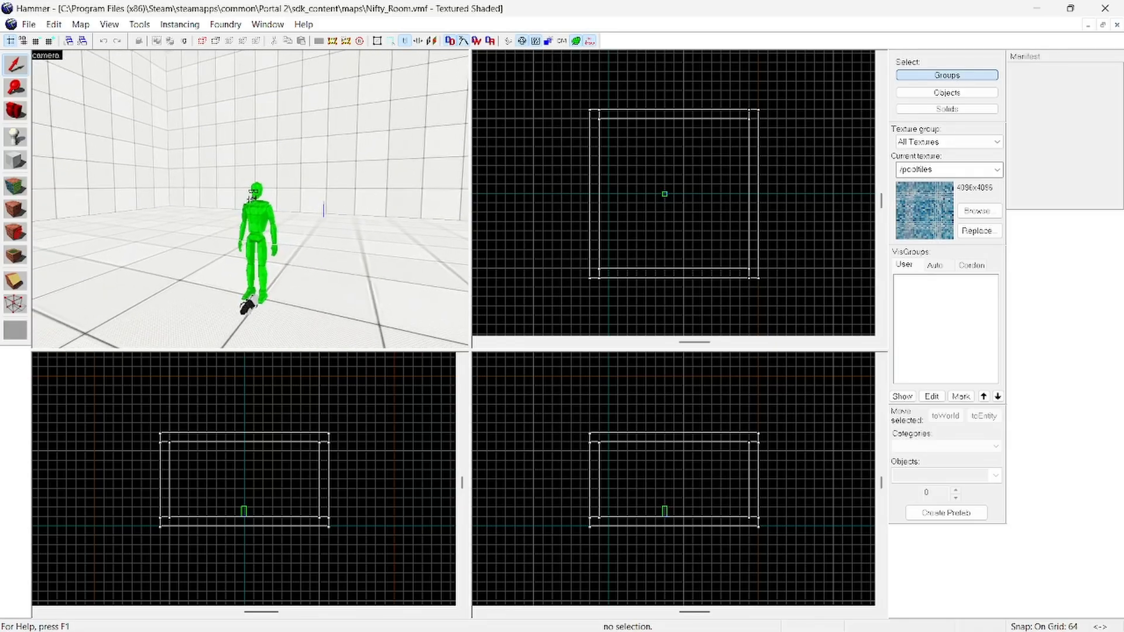
key("w")
key("w")
key("s")
key("w")
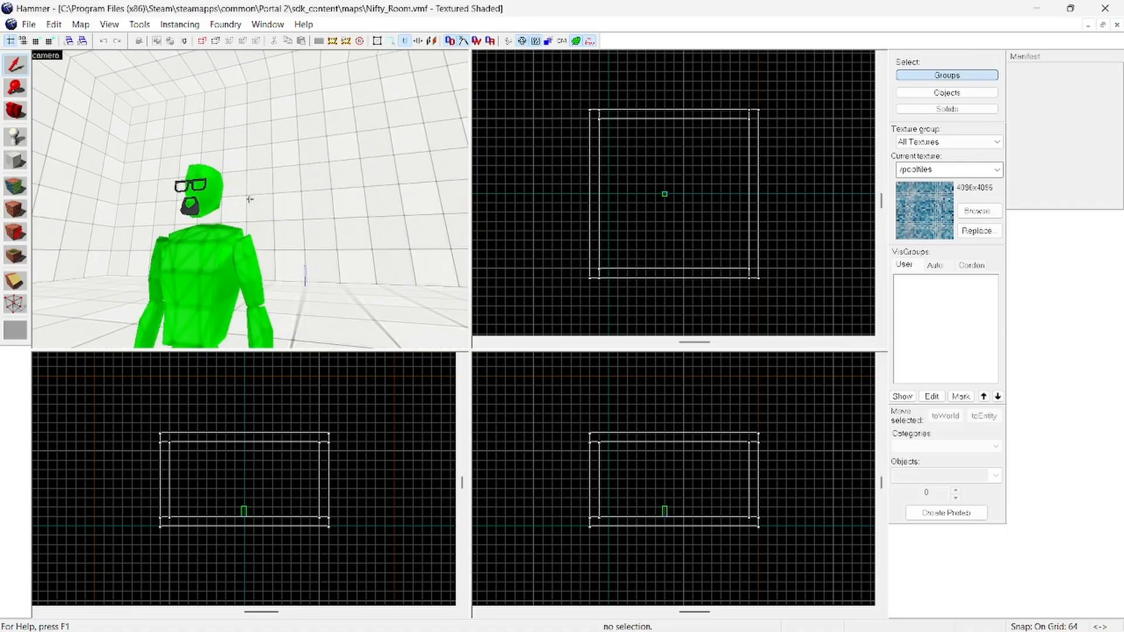
key("s")
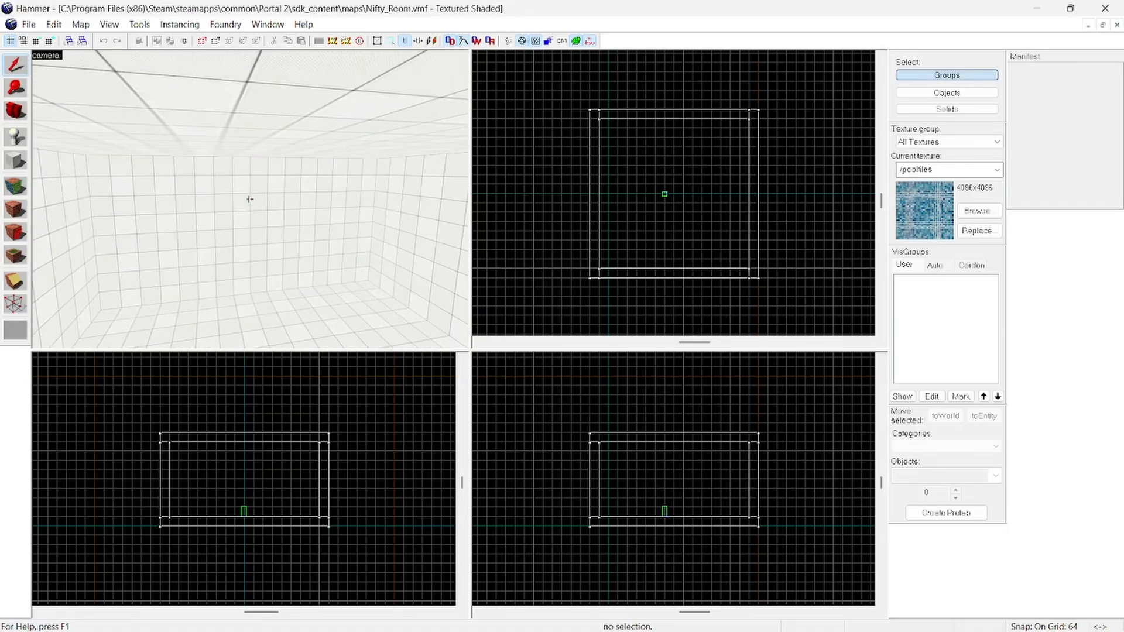
key("w")
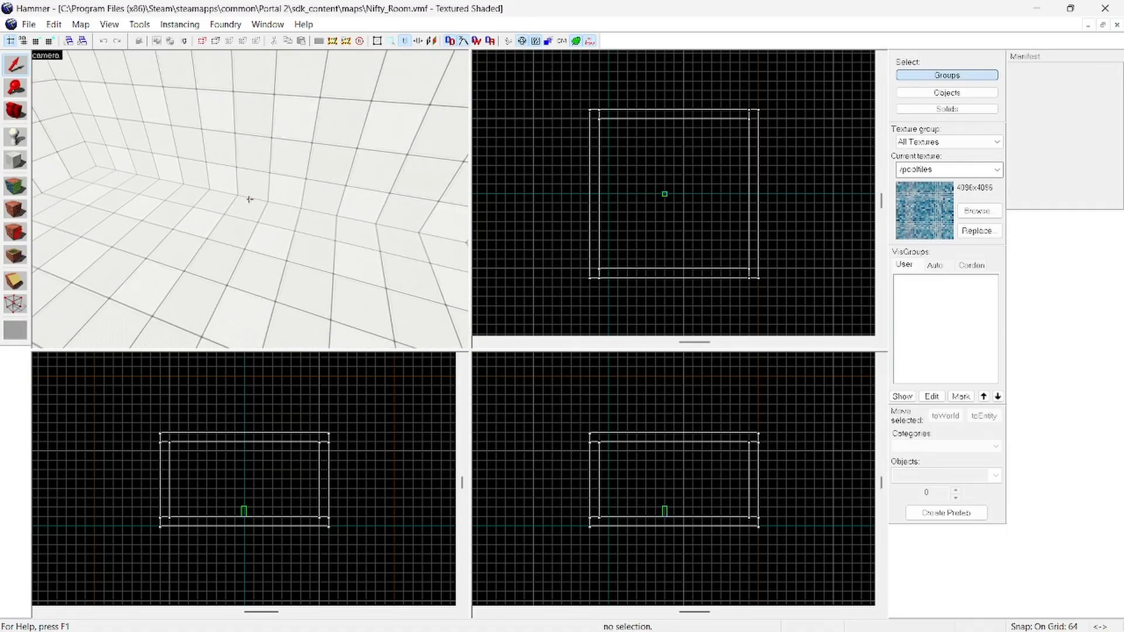
Step: Select the grouped room in the 3D view to examine which solids the group covers, and clear the selection
key("z")
left_click(251, 202)
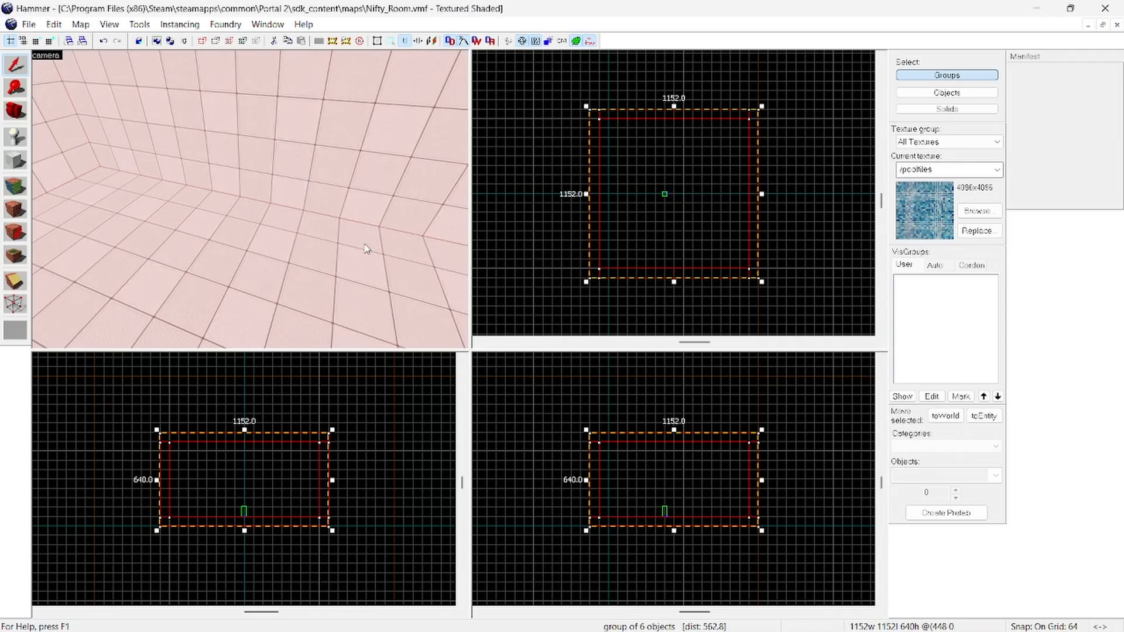
left_click(398, 482)
key("z")
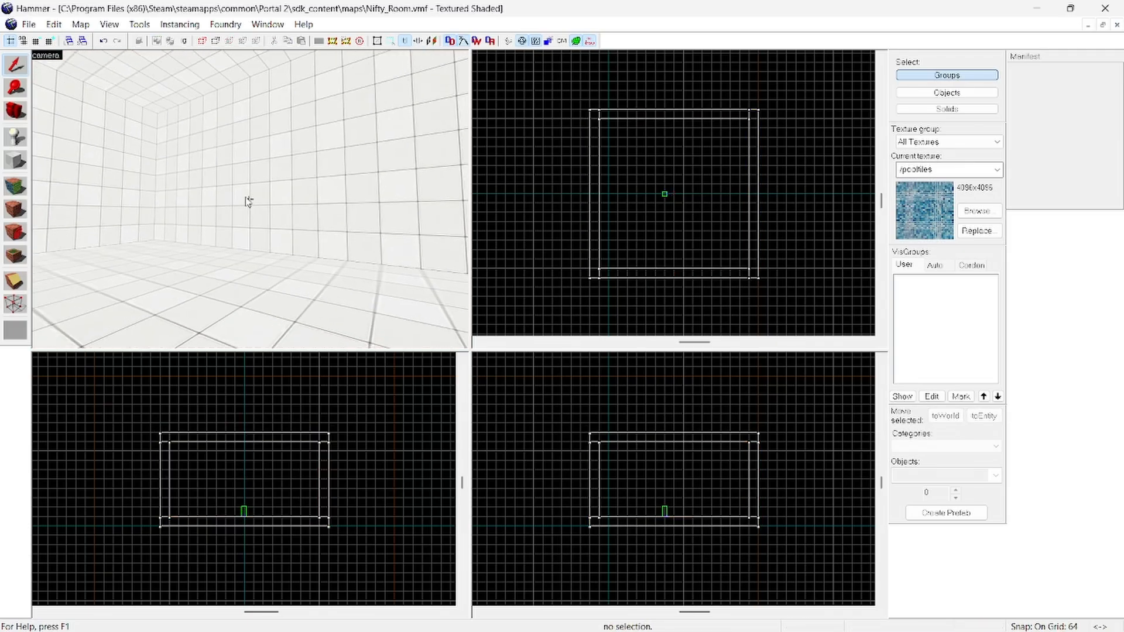
left_click(248, 201)
mouse_move(315, 507)
left_mouse_down()
mouse_move(343, 510)
mouse_move(306, 507)
mouse_move(316, 504)
left_mouse_up()
left_click(349, 492)
Step: Select the whole room group in the 3D view and ungroup it into separate solids
key("z")
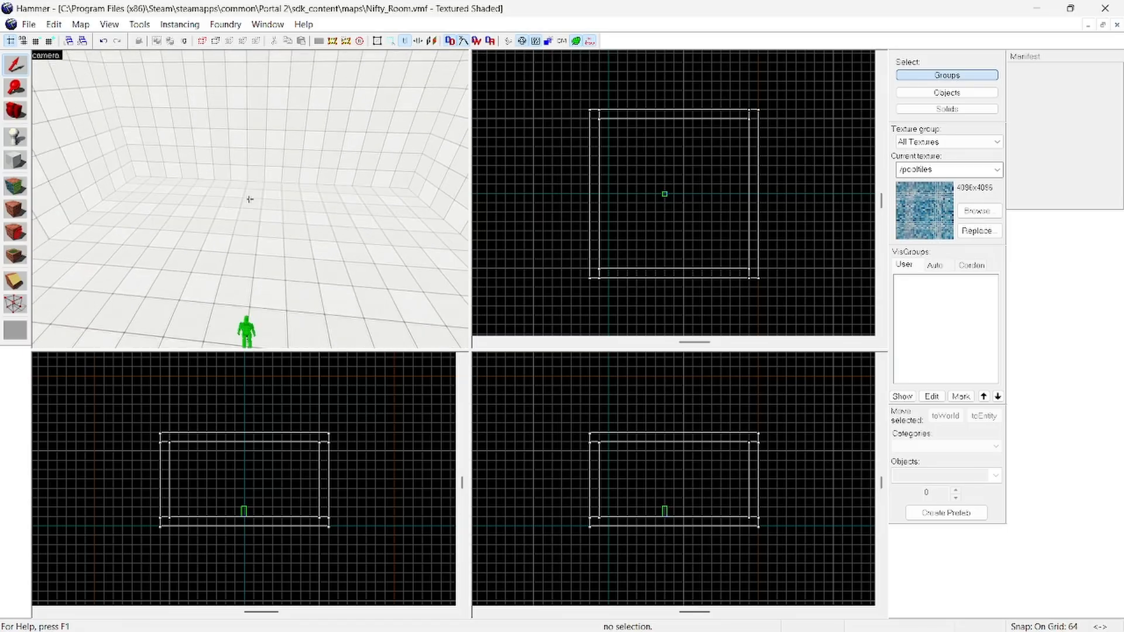
key("z")
left_click(272, 186)
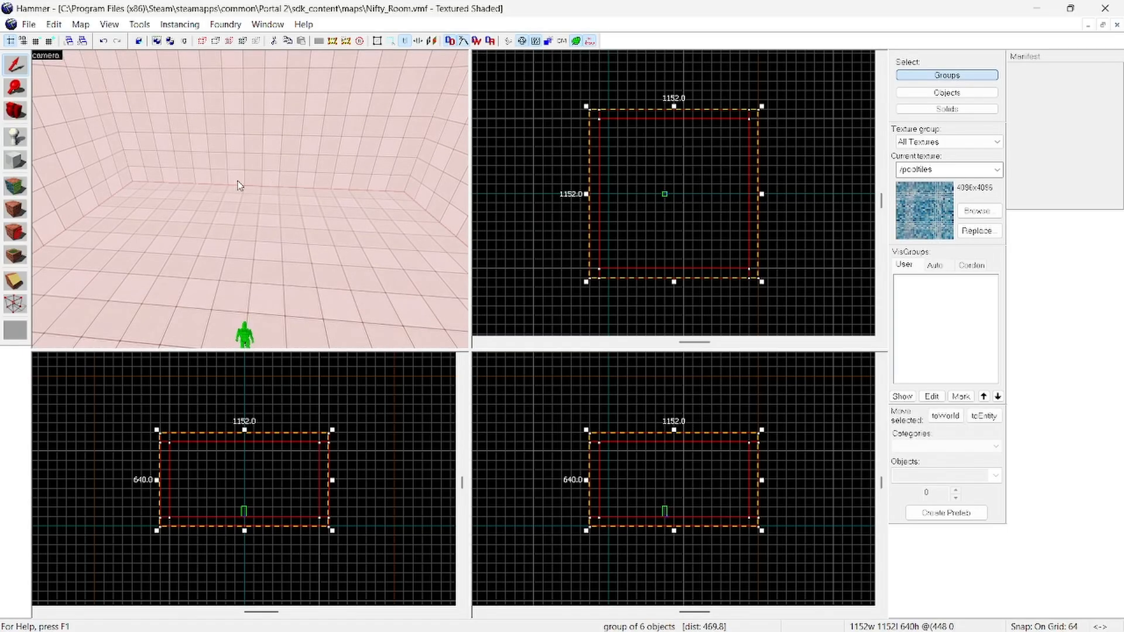
left_click(140, 25)
left_click(140, 25)
left_click(140, 25)
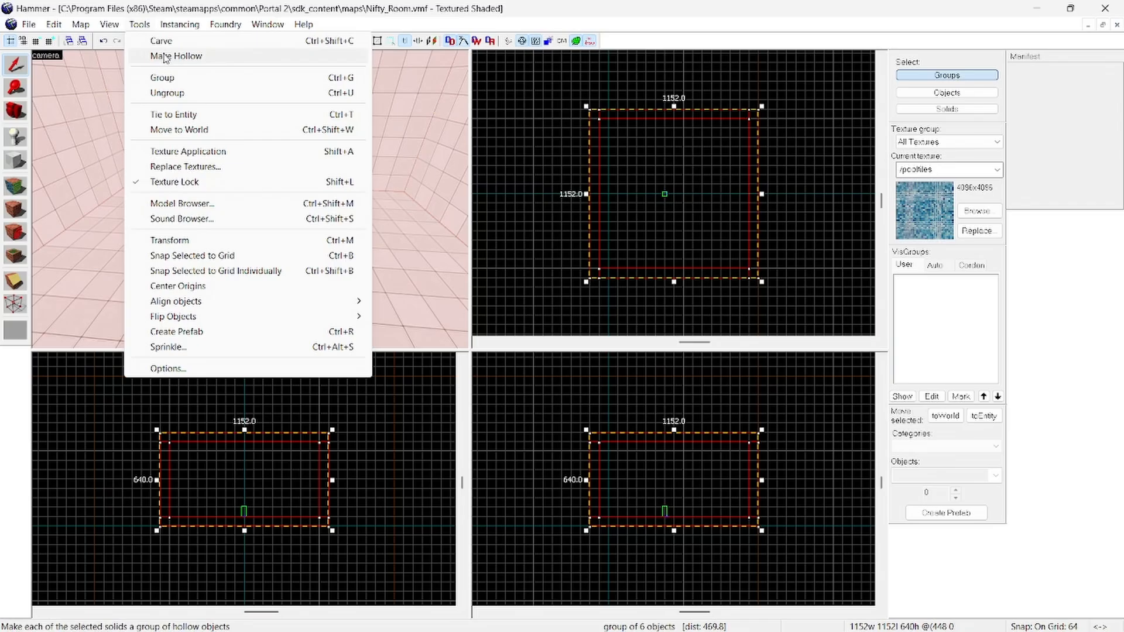
left_click(193, 93)
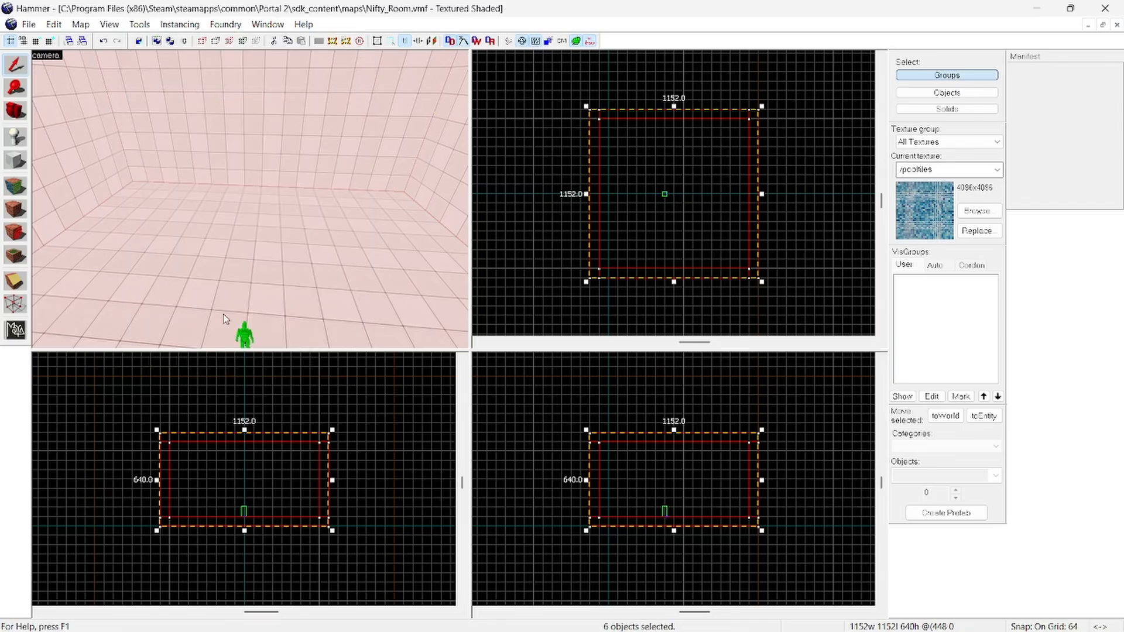
Step: Select the floor and individual walls one at a time to check that each is a separate solid, and clear the selection
left_click(268, 383)
left_click(275, 259)
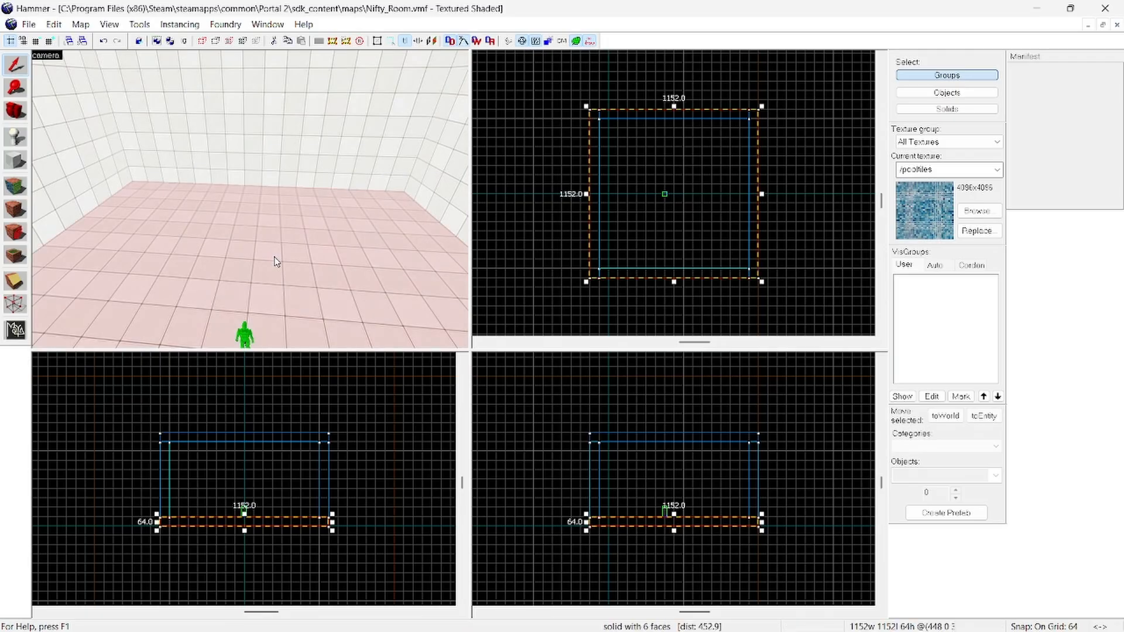
left_click(298, 146)
left_click(88, 145)
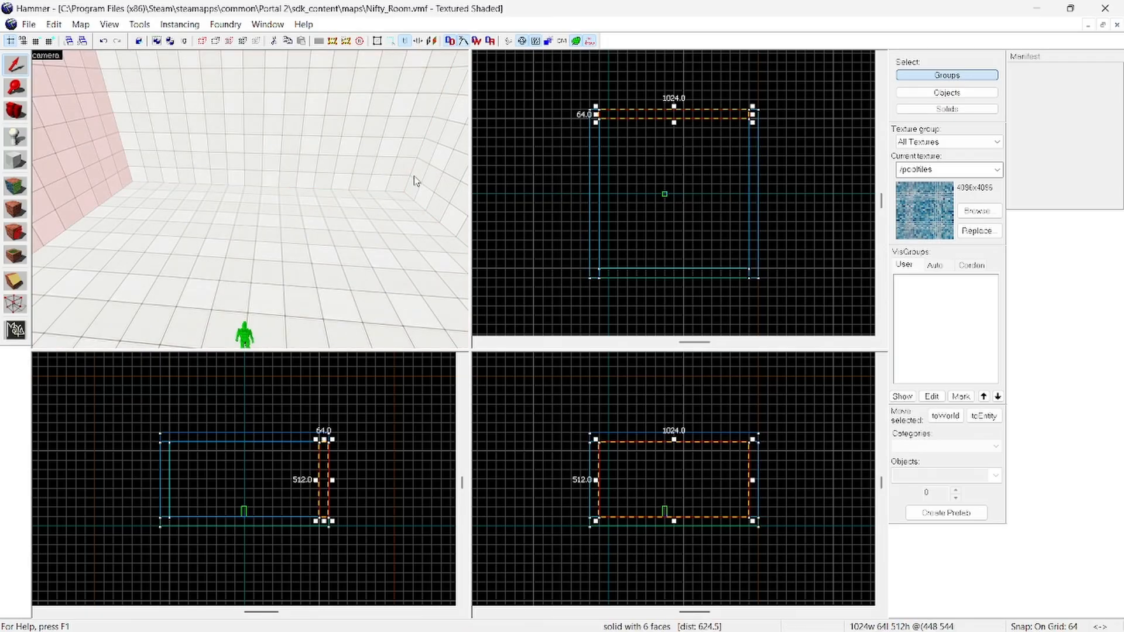
left_click(431, 186)
left_click(359, 443)
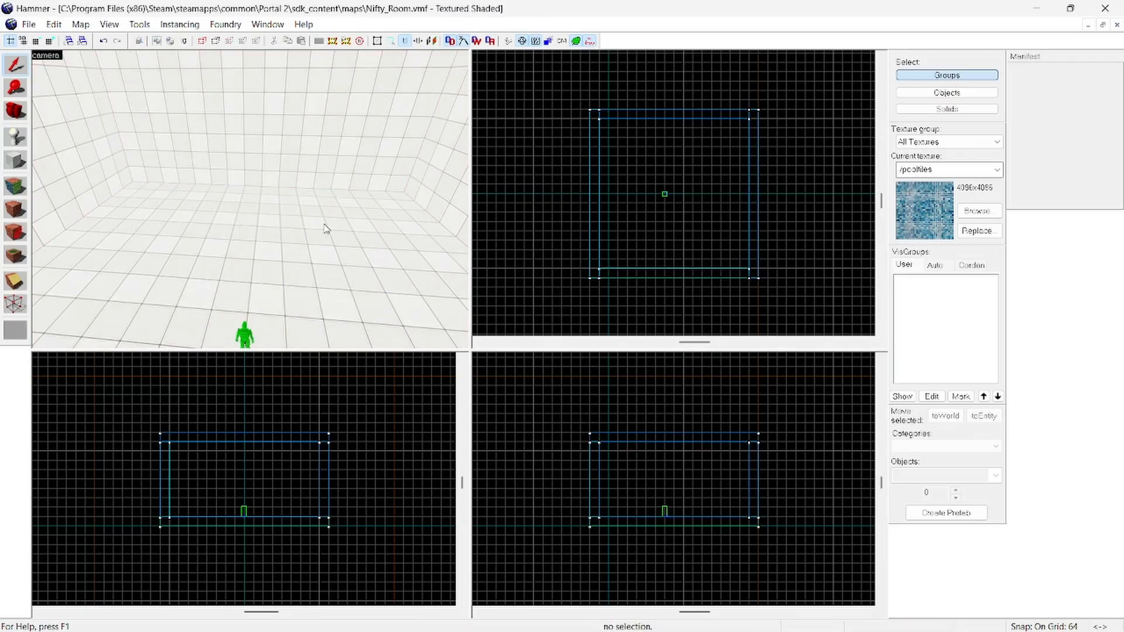
key("z")
key("z")
left_click(268, 157)
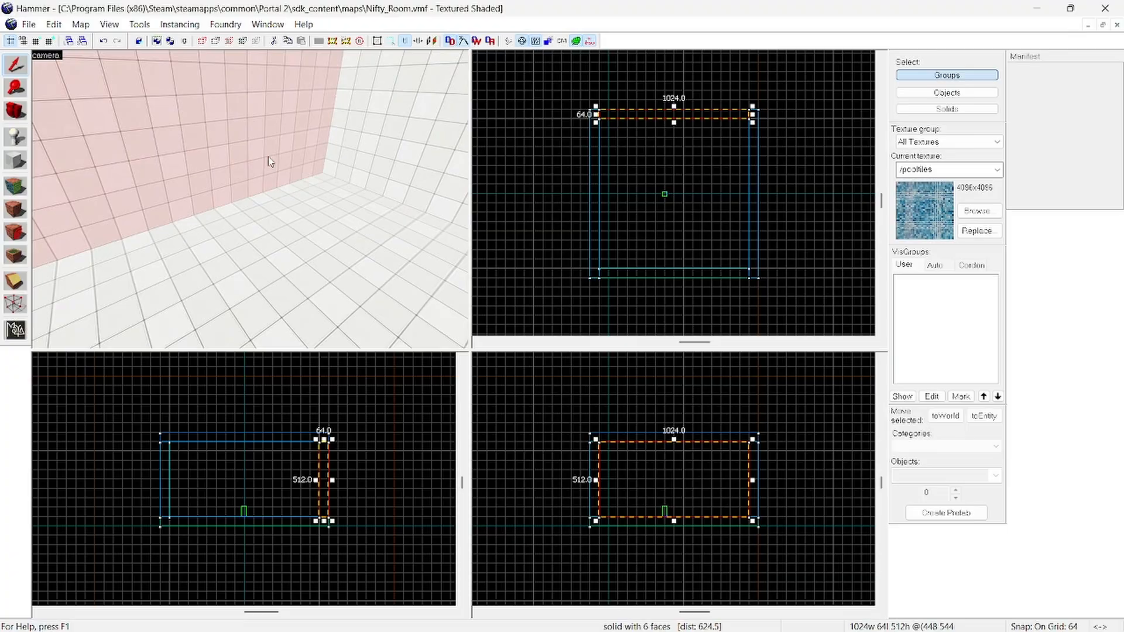
left_click(372, 167, "ctrl")
left_click(429, 483)
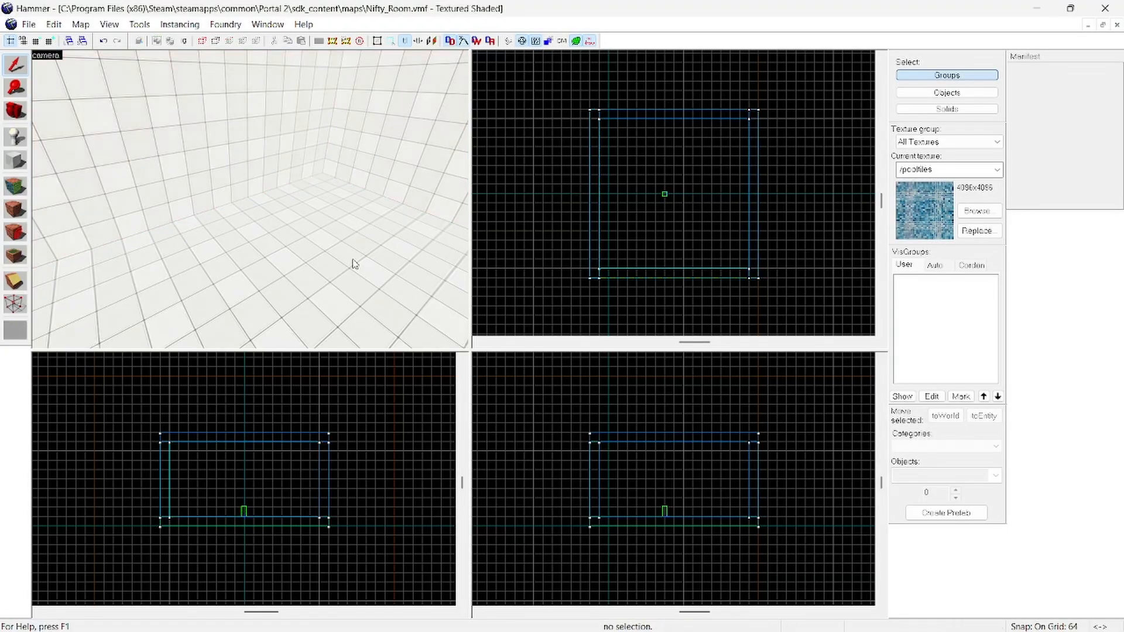
key("z")
left_click(233, 249)
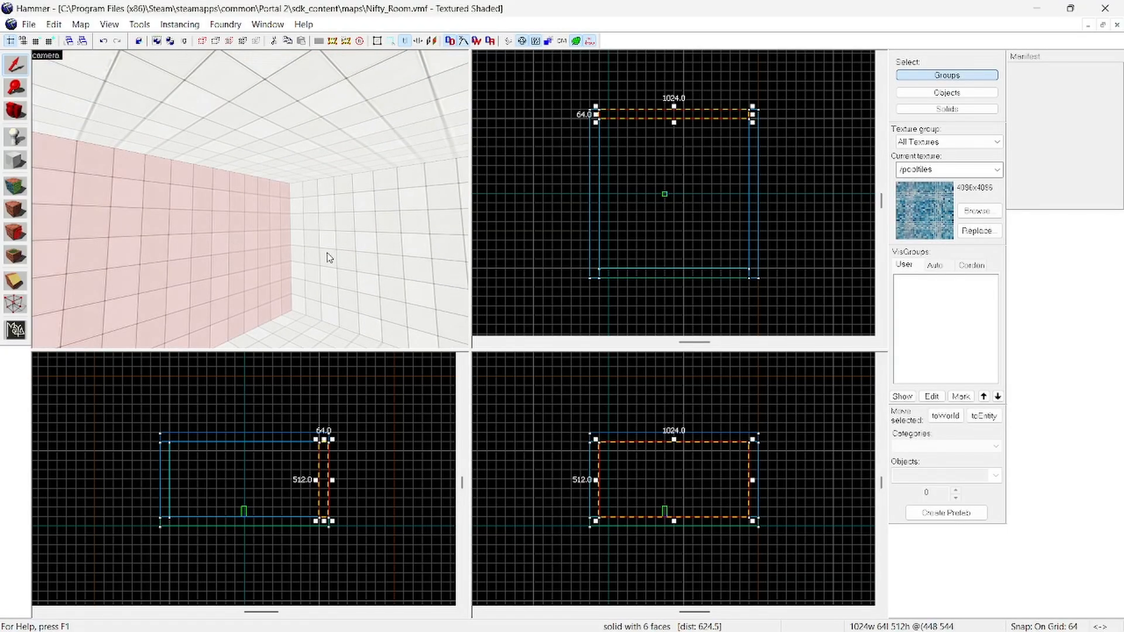
left_click(327, 254, "ctrl")
left_click(426, 393)
Step: Select all four walls of the room together in the 3D view, leaving out the floor and ceiling
key("z")
key("z")
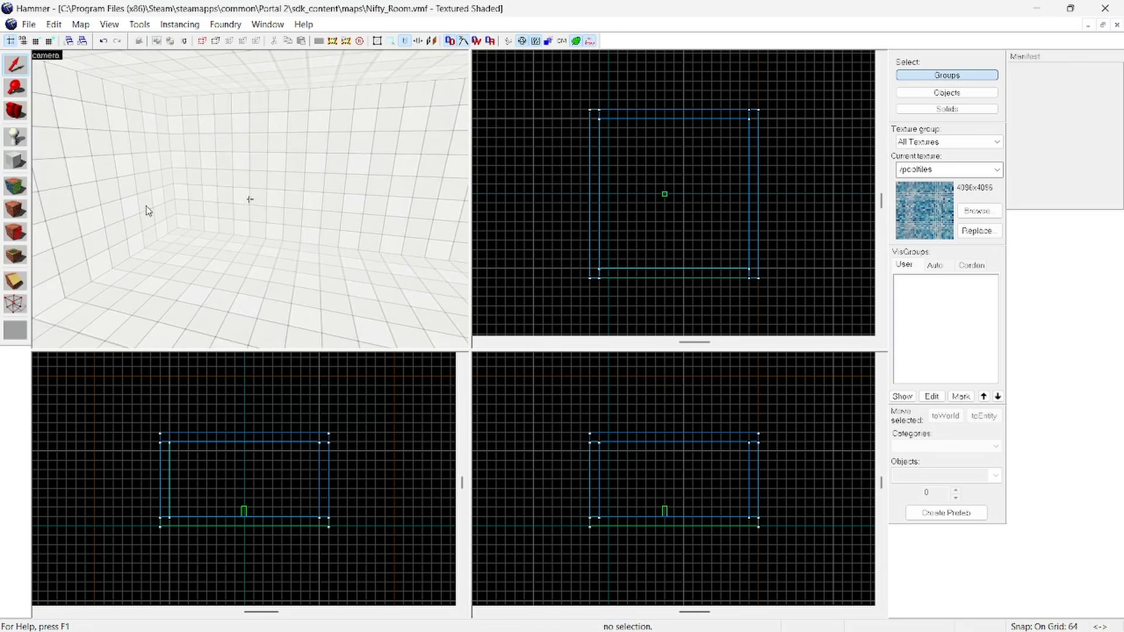
left_click(148, 210)
left_click(237, 208, "ctrl")
key("z")
key("z")
left_click(203, 212)
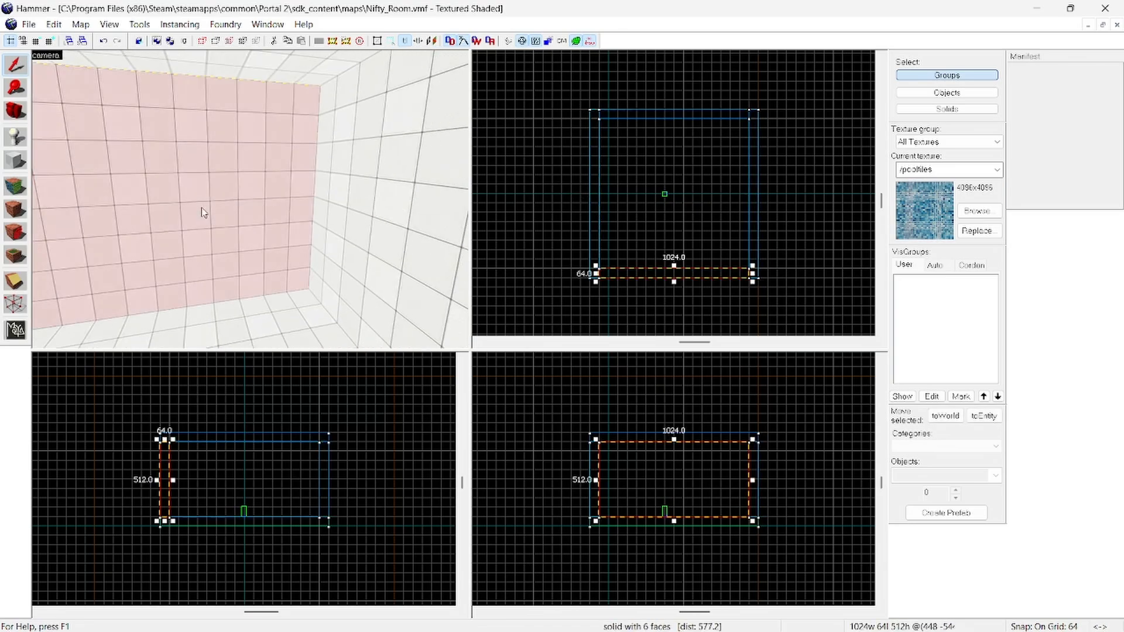
left_click(356, 199, "ctrl")
key("z")
key("z")
left_click(232, 208, "ctrl")
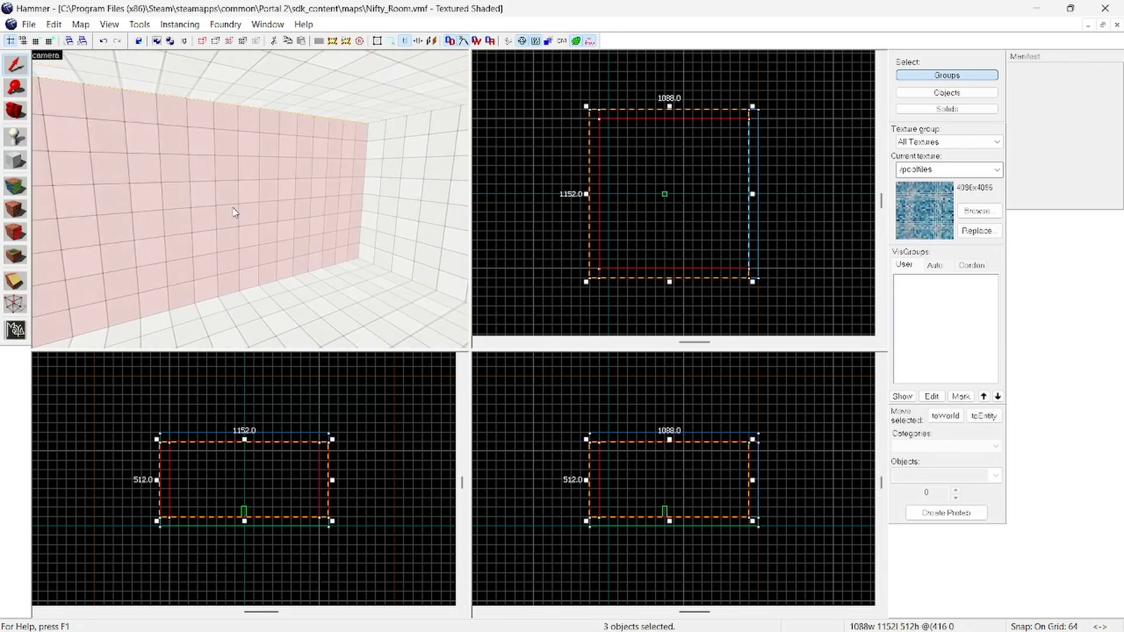
left_click(387, 203, "ctrl")
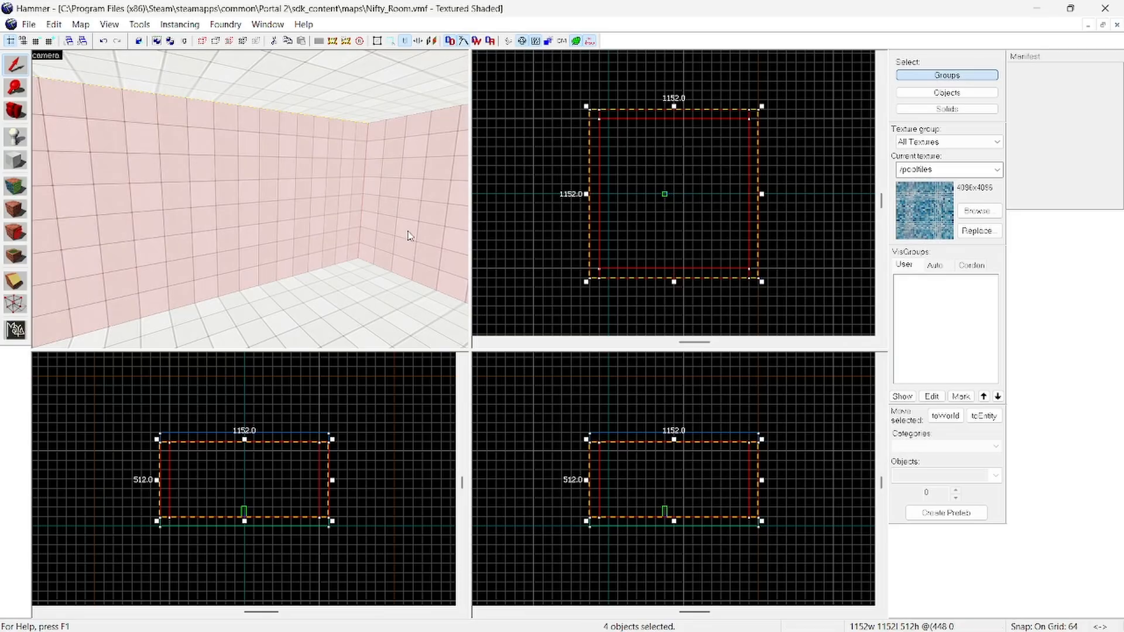
Step: Filter the texture browser by "wall" and choose metal/black_wall_metal_004c_top as the current texture
left_click(973, 212)
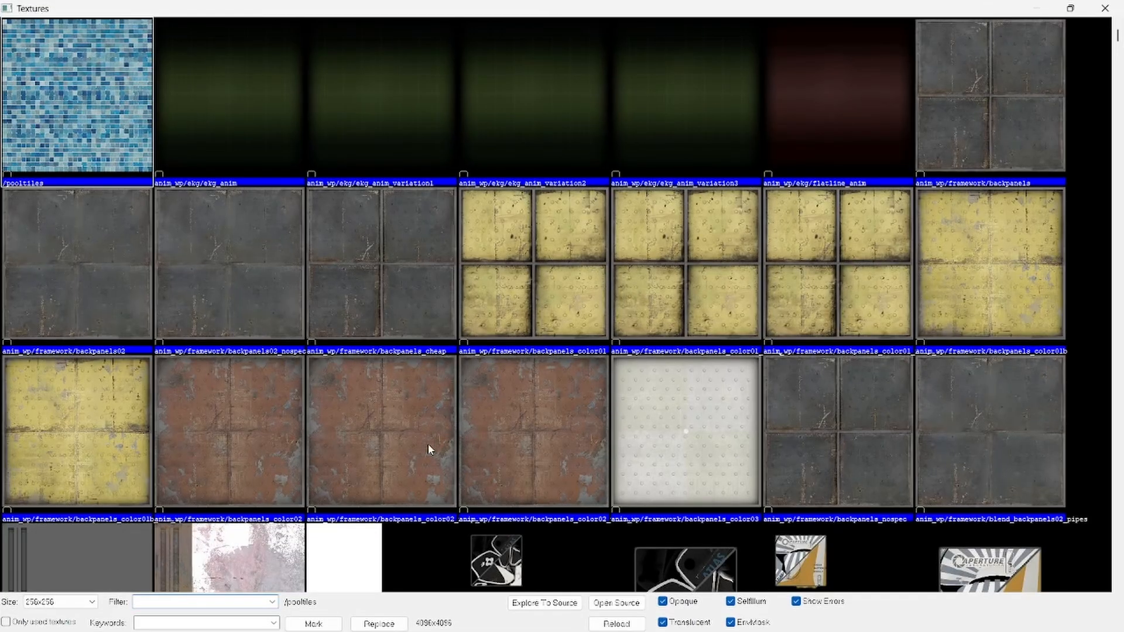
scroll(488, 352, "down", 5)
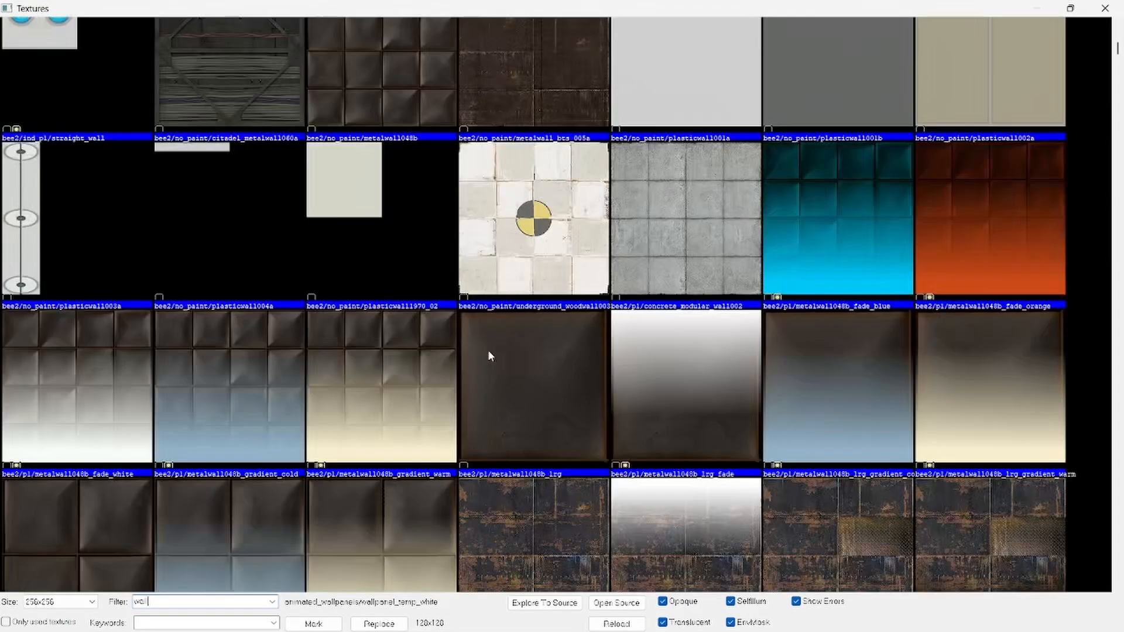
scroll(488, 351, "down", 5)
scroll(489, 353, "down", 10)
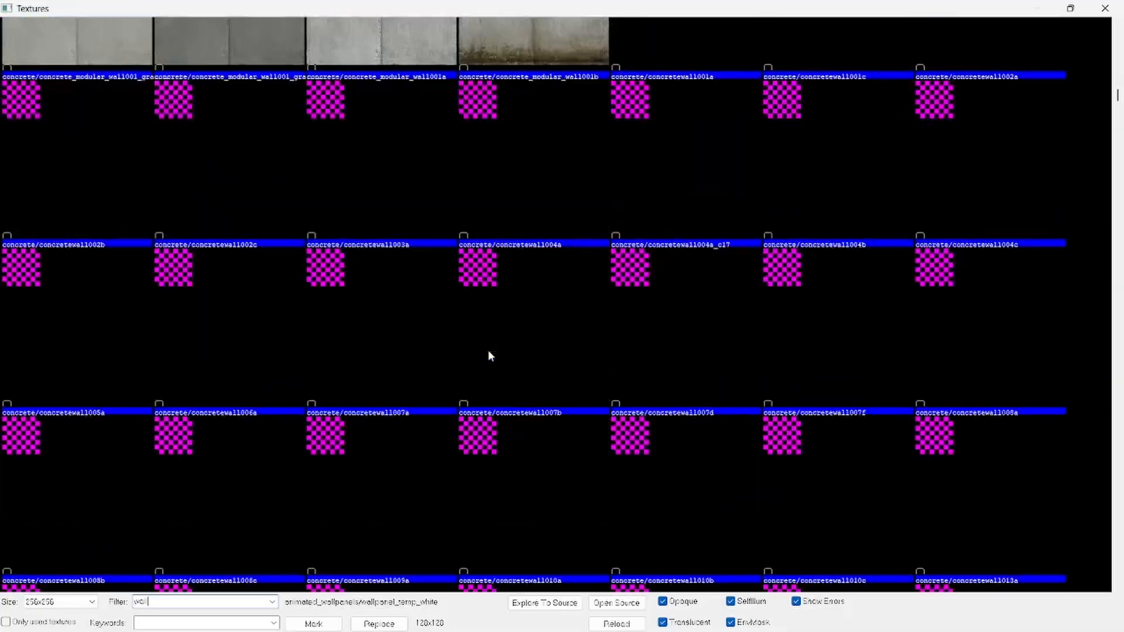
scroll(490, 355, "down", 10)
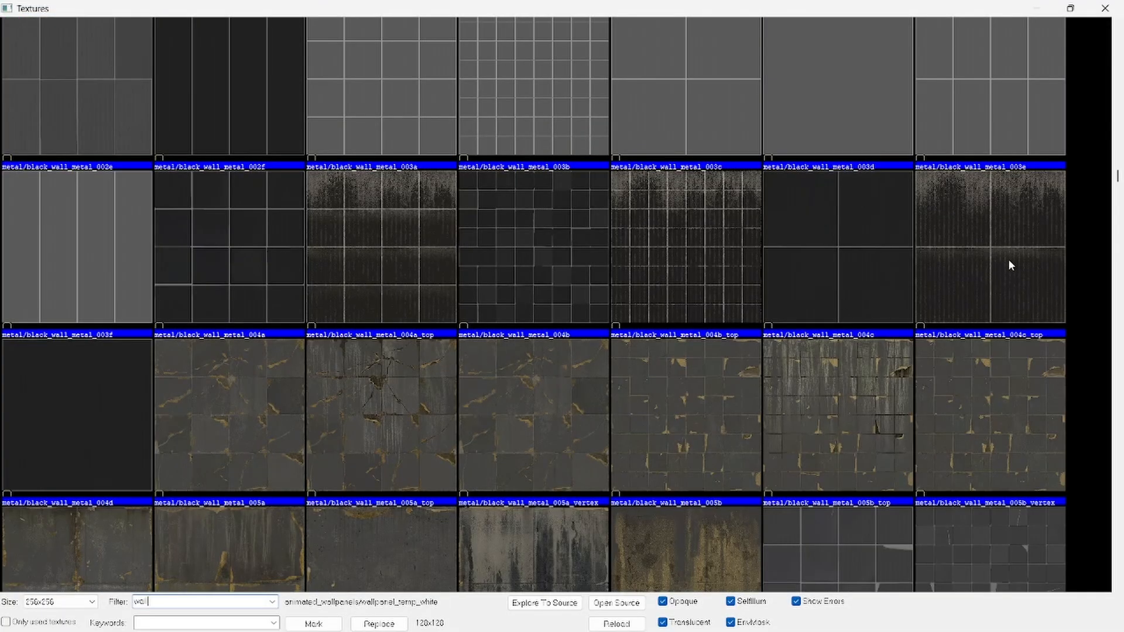
double_click(1010, 265)
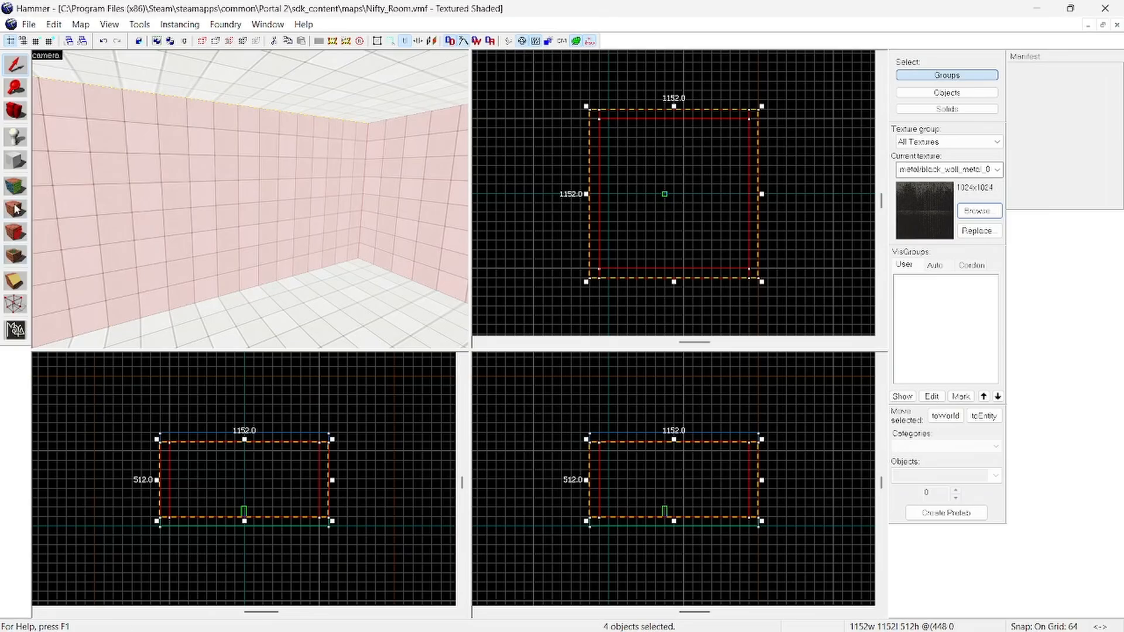
Step: Apply the current black metal texture to the four selected walls and reselect them
left_click(16, 208)
left_click(106, 467)
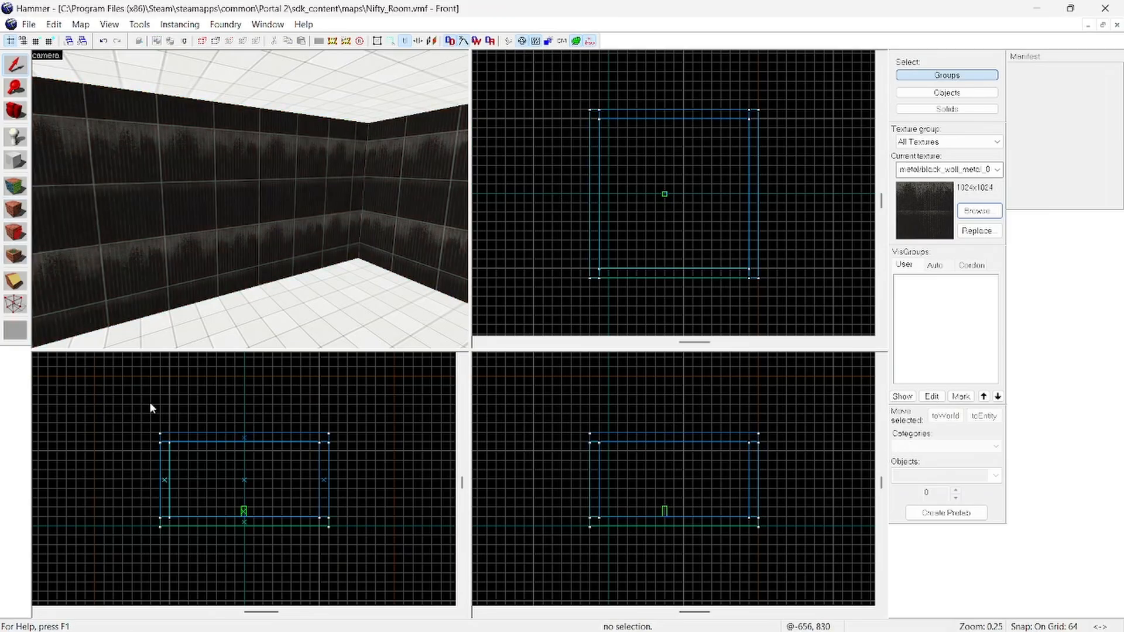
left_click(316, 171)
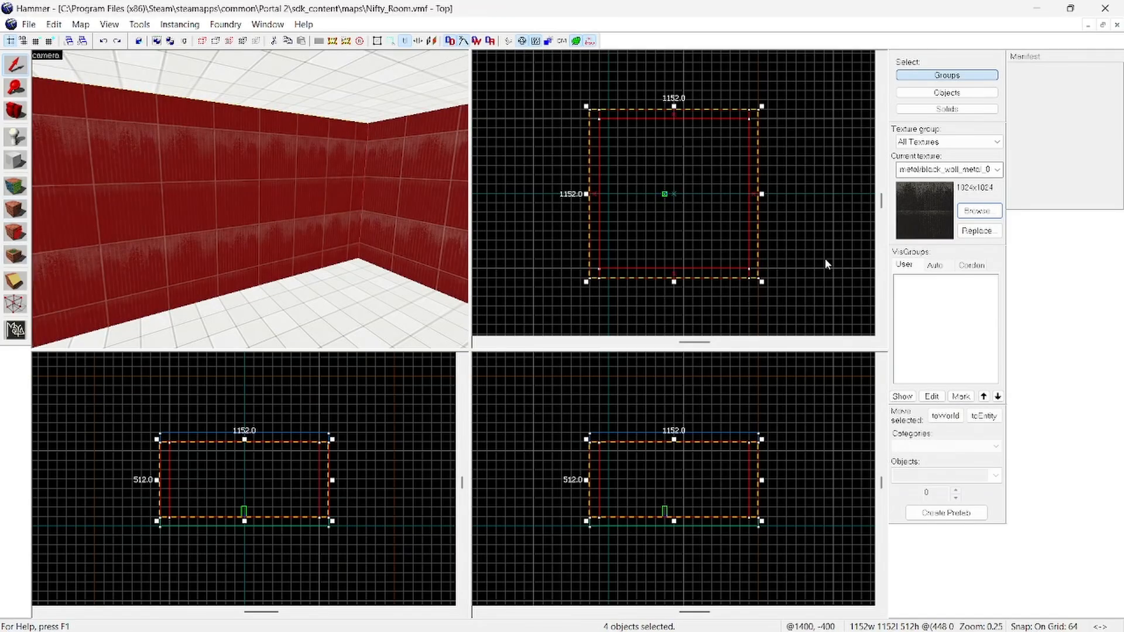
Step: Retexture the four selected walls with wood/underground_woodwall002a from the "wall" texture results, and clear the selection
left_click(976, 209)
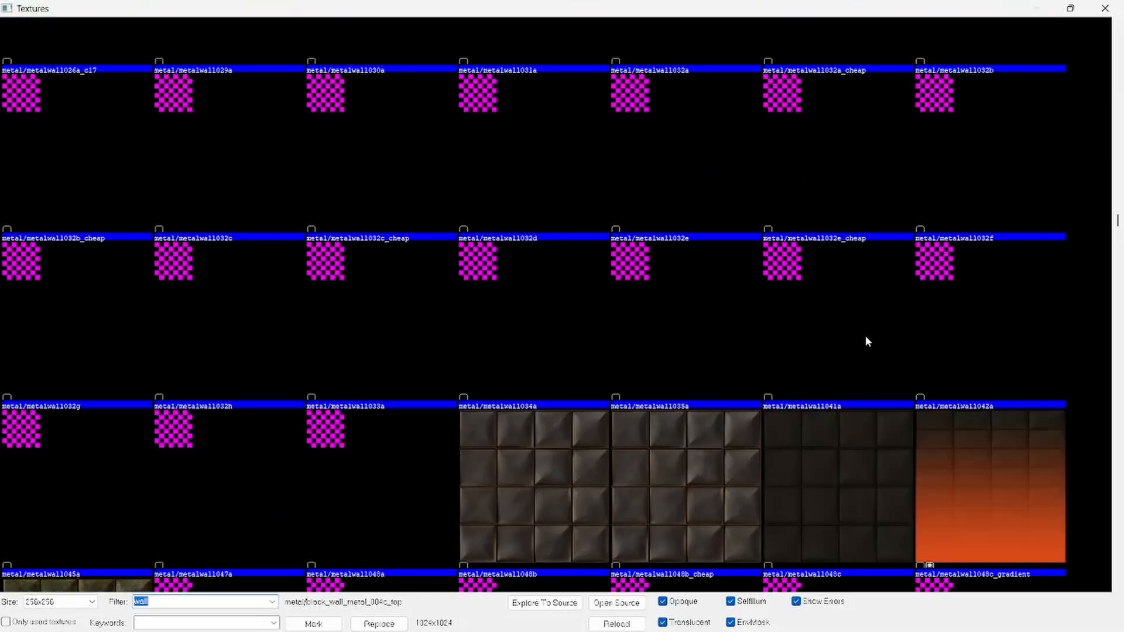
scroll(865, 337, "down", 5)
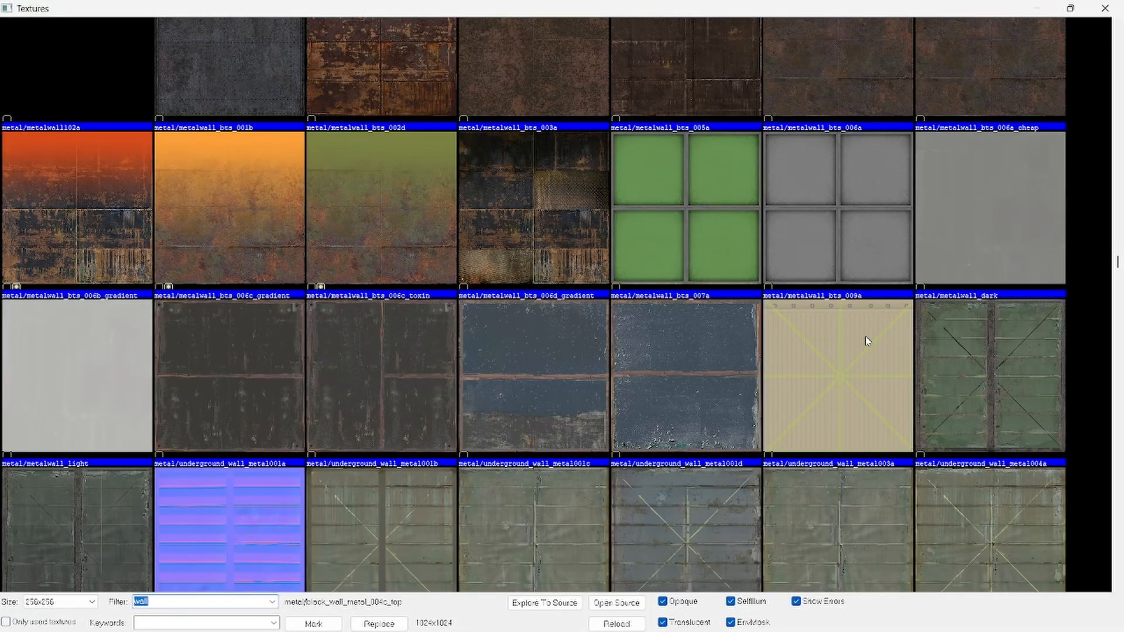
scroll(866, 339, "down", 15)
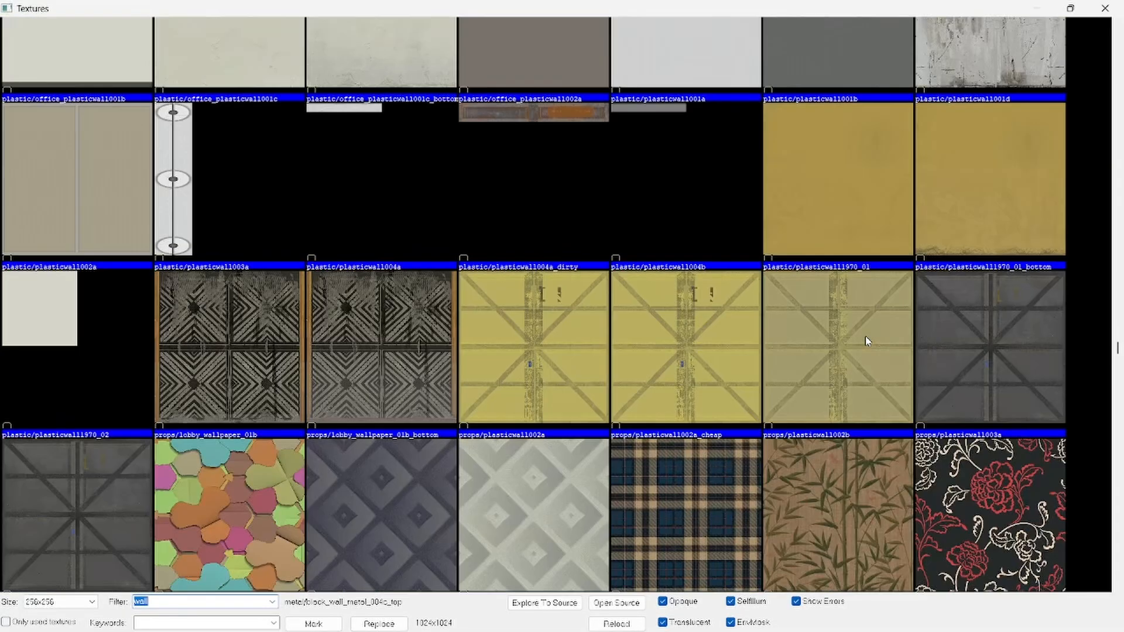
scroll(819, 340, "down", 12)
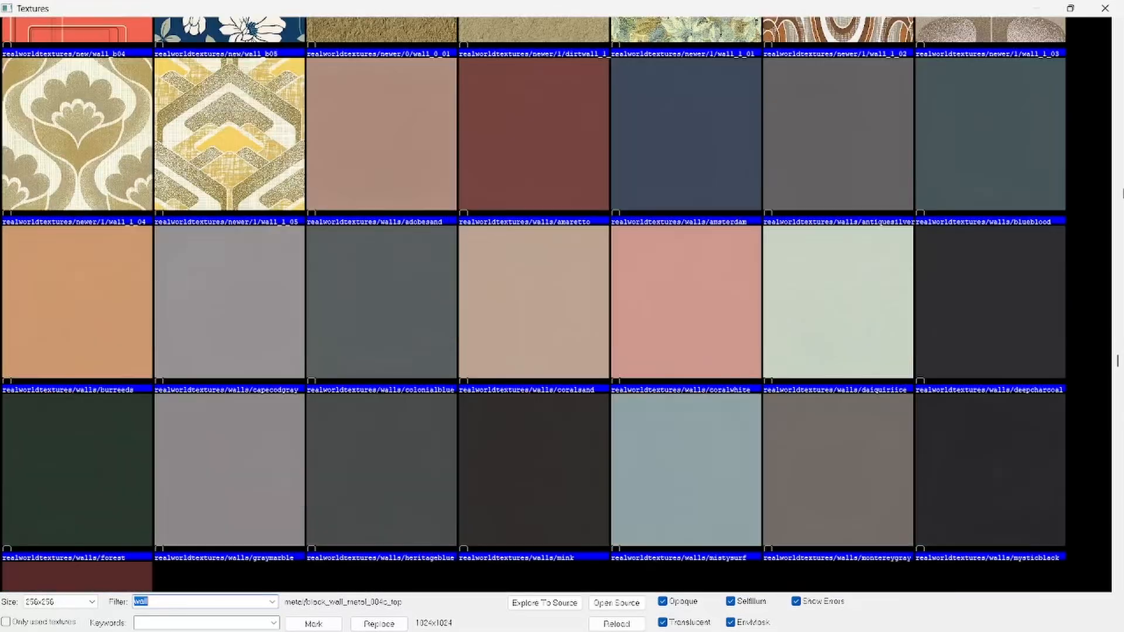
left_click_drag(1119, 357, 1103, 570)
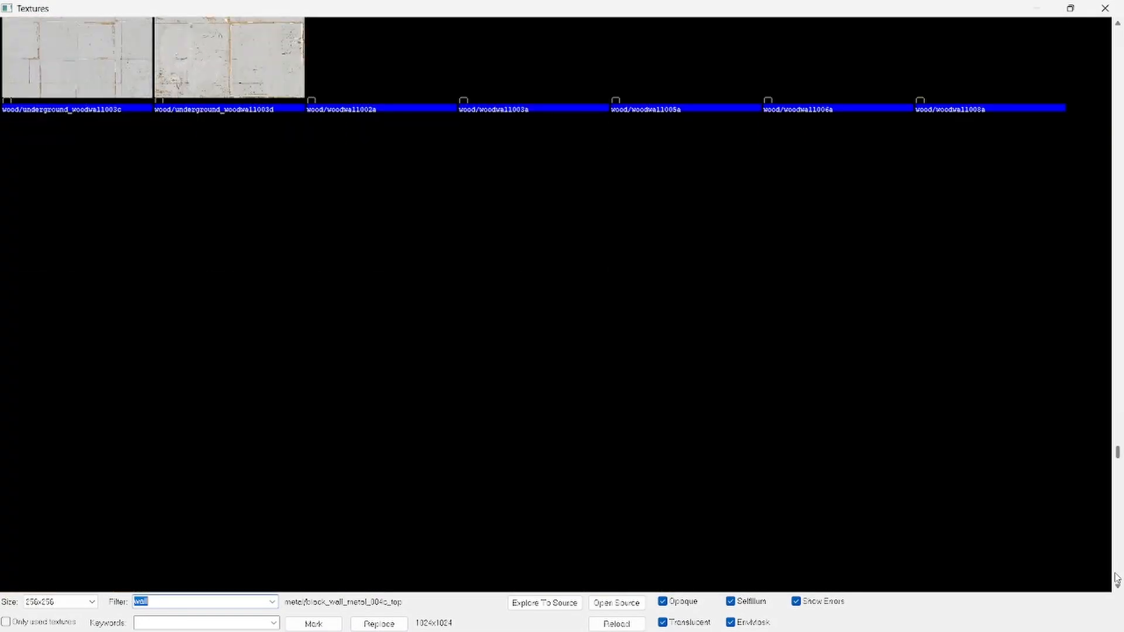
scroll(322, 195, "up", 10)
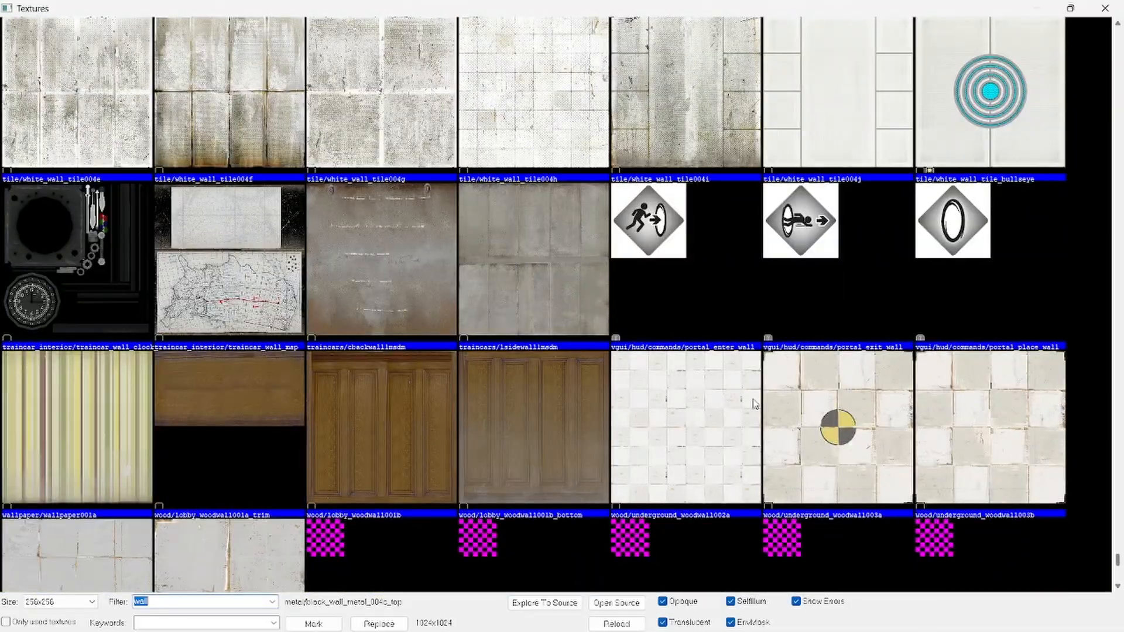
double_click(705, 435)
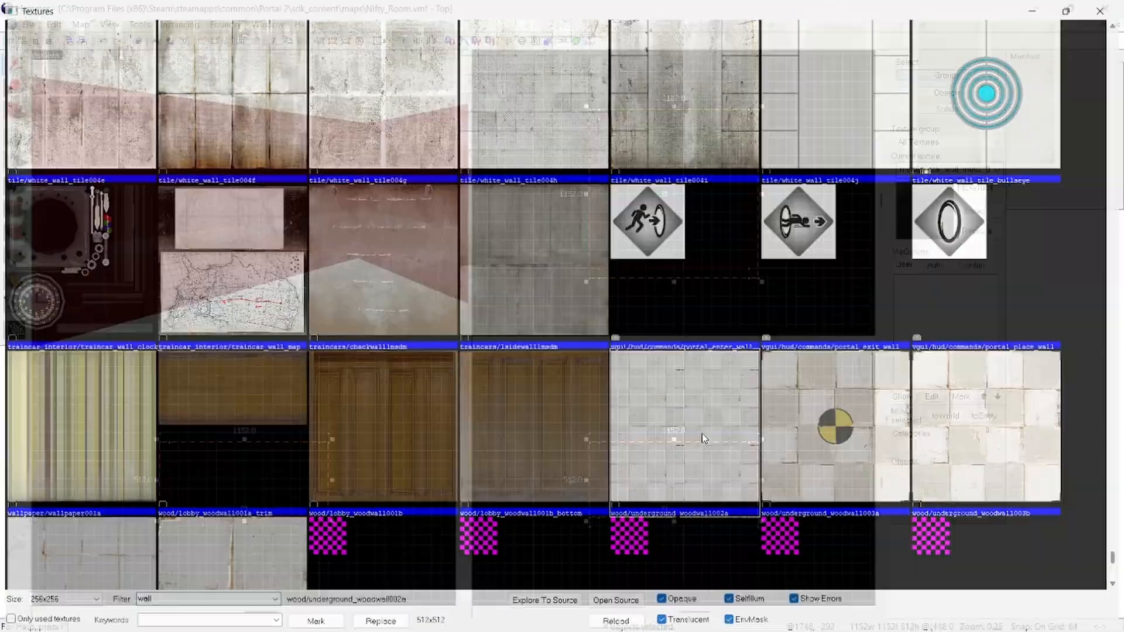
left_click(11, 220)
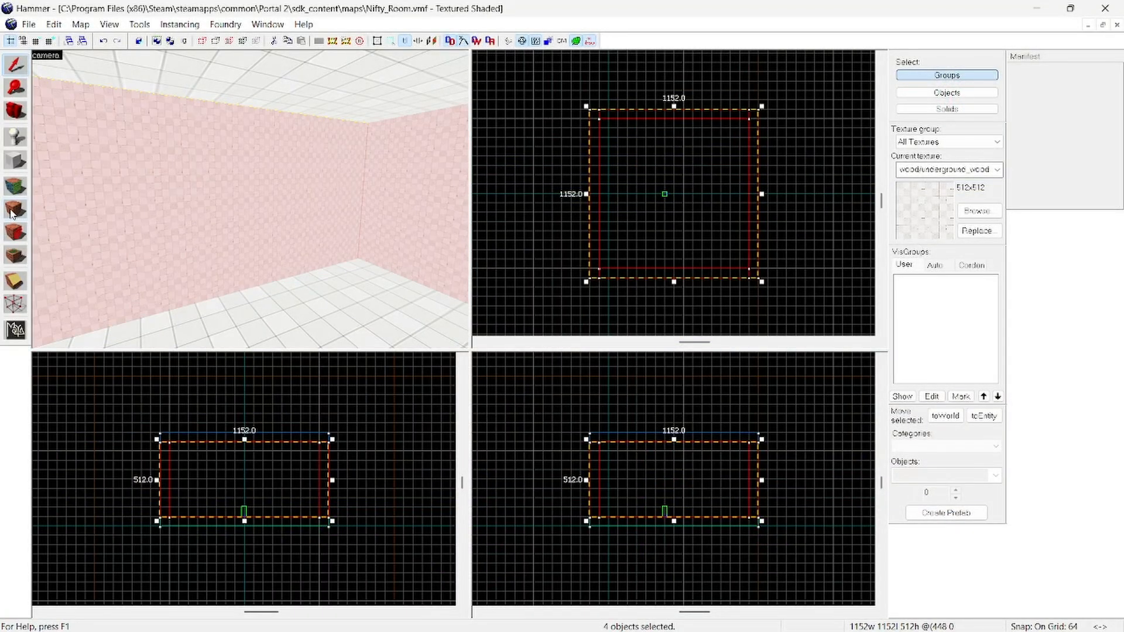
left_click(311, 410)
Step: Select the ceiling, filter the textures by "ceiling", apply plaster/officeceiling_tiled to it, and clear the selection
key("z")
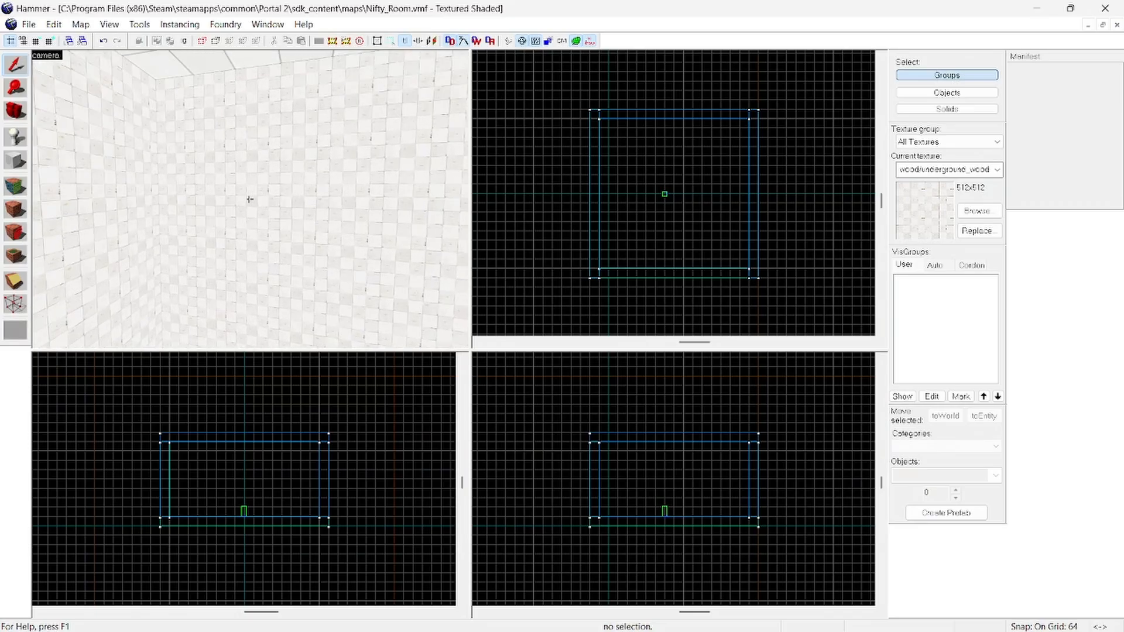
left_click(252, 199)
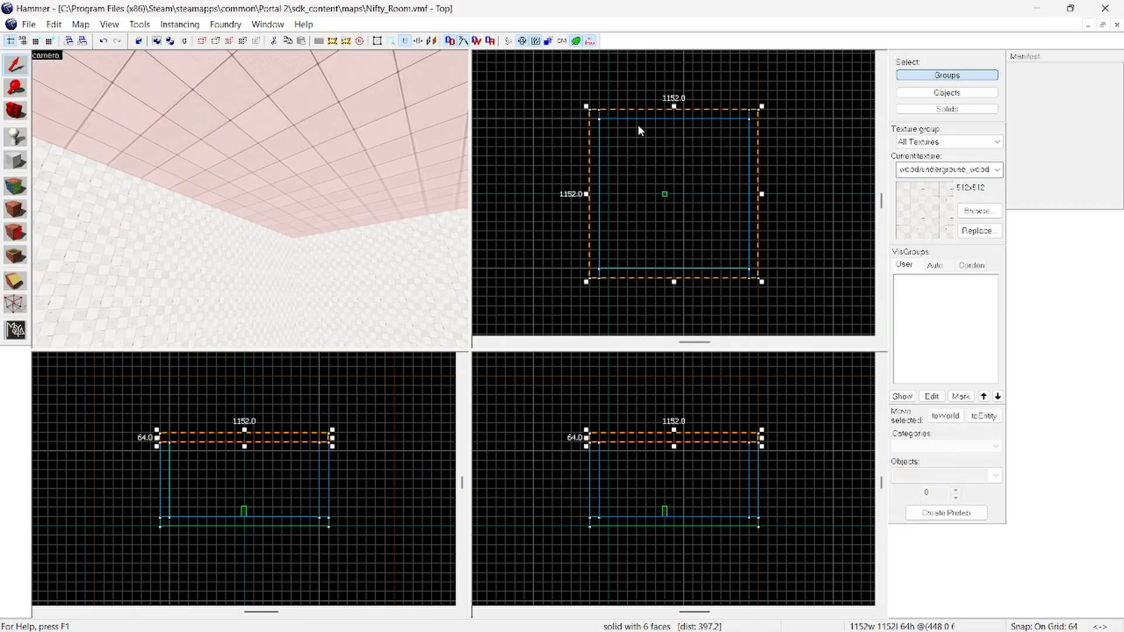
left_click(976, 210)
key("BackSpace")
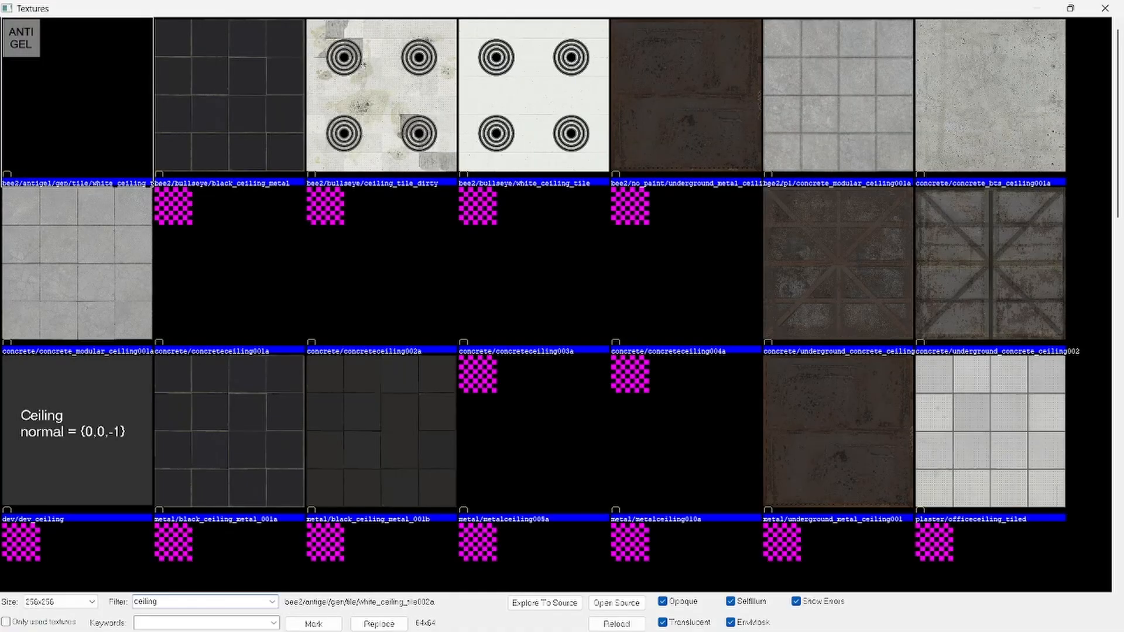
scroll(376, 297, "down", 10)
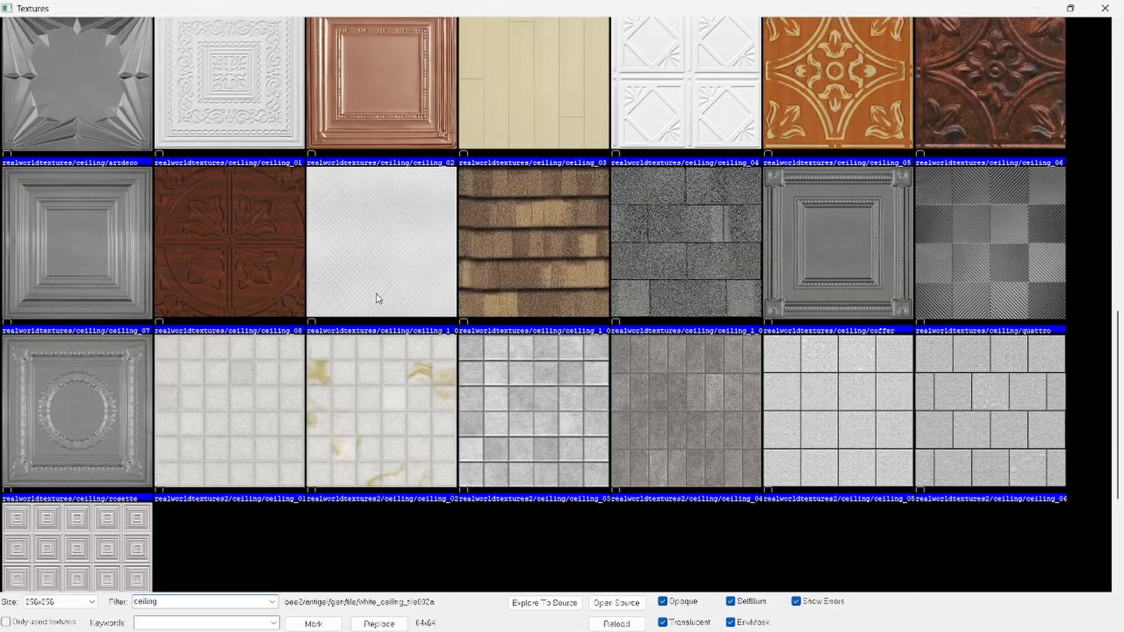
scroll(859, 272, "up", 8)
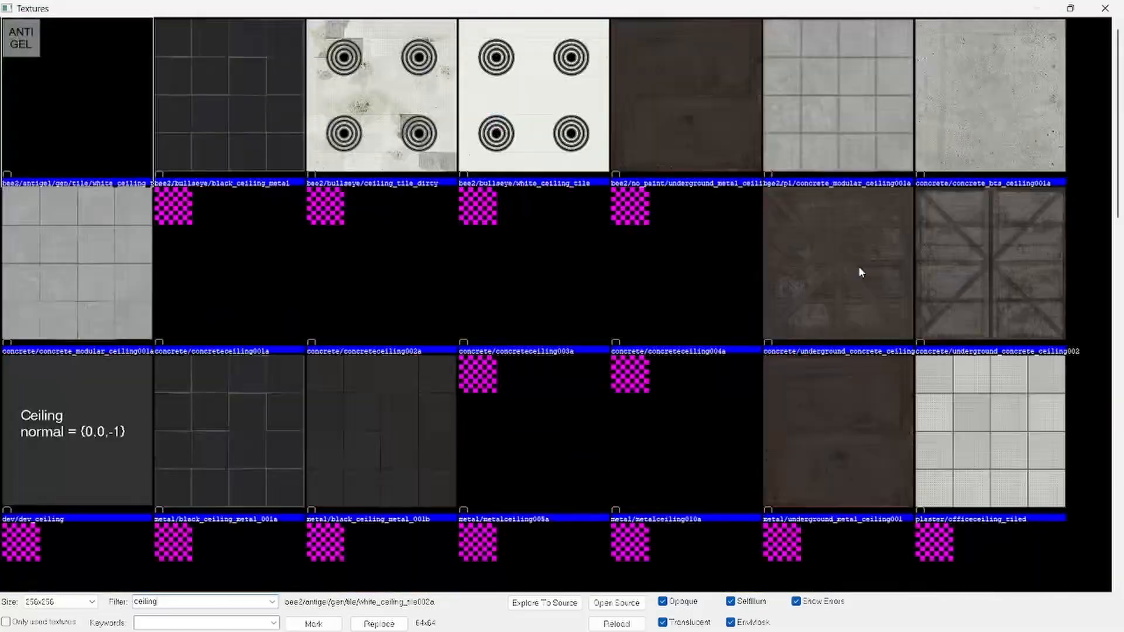
scroll(859, 272, "down", 5)
scroll(859, 272, "up", 5)
double_click(986, 435)
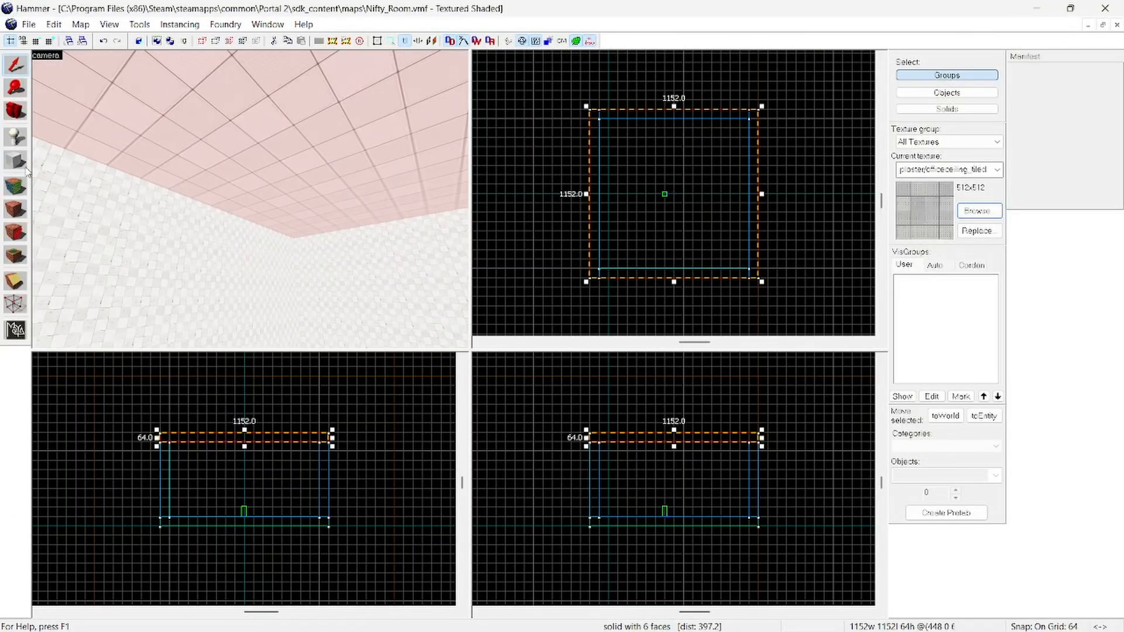
left_click(18, 212)
left_click(369, 392)
Step: Select the floor, filter the textures by "floor", apply tile/white_floor_tile001b to it, and clear the selection
key("z")
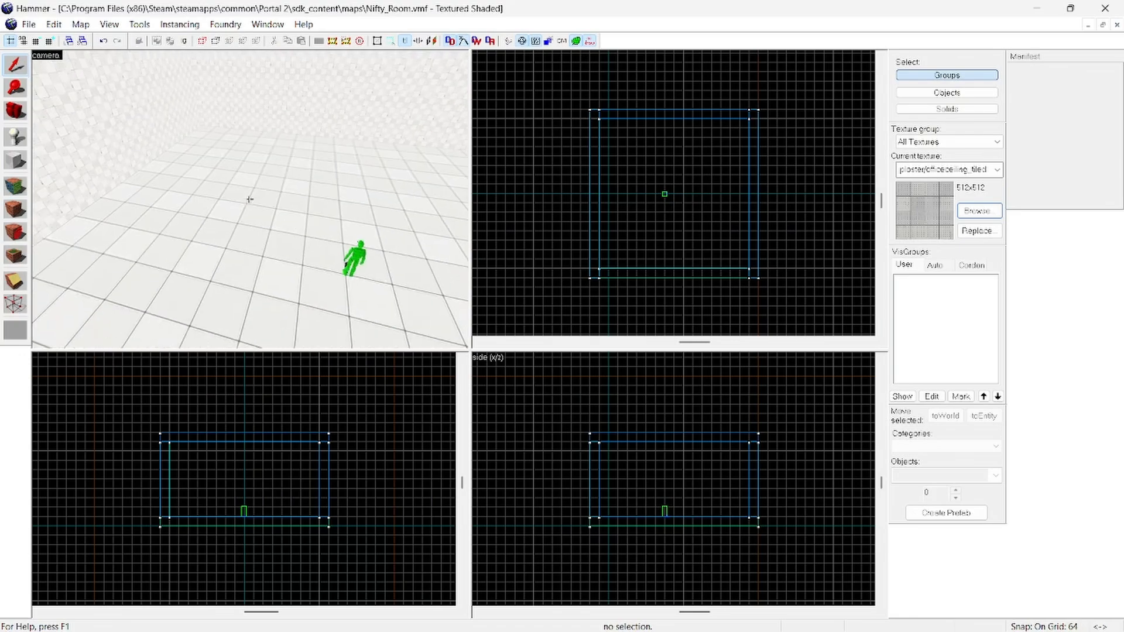
key("z")
left_click(250, 200)
left_click(978, 211)
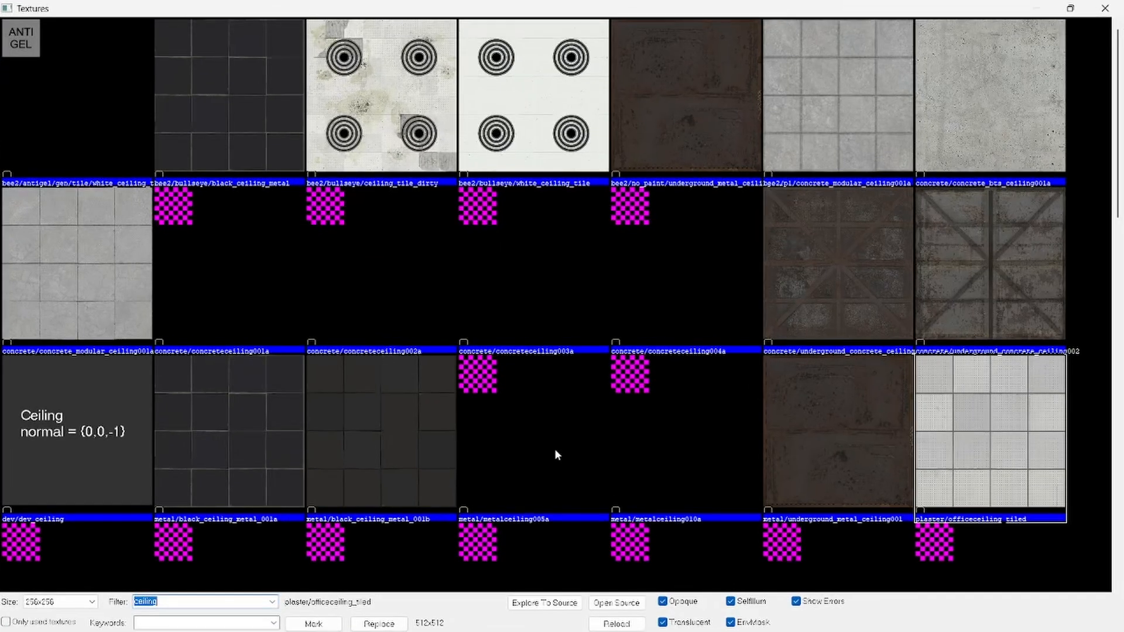
type("floor")
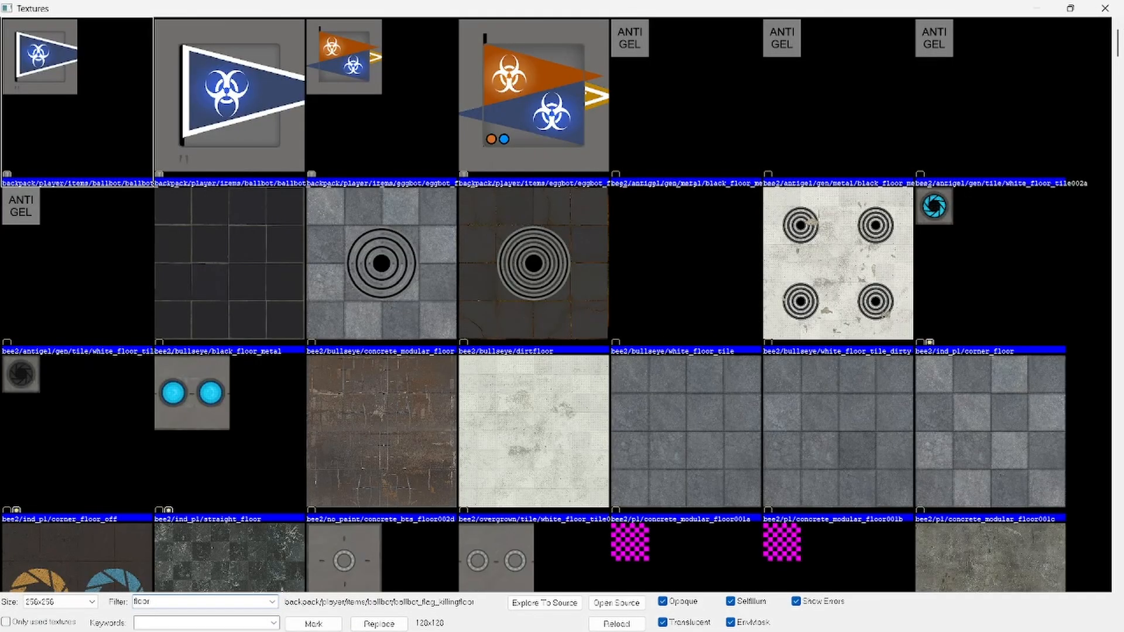
scroll(1022, 432, "down", 15)
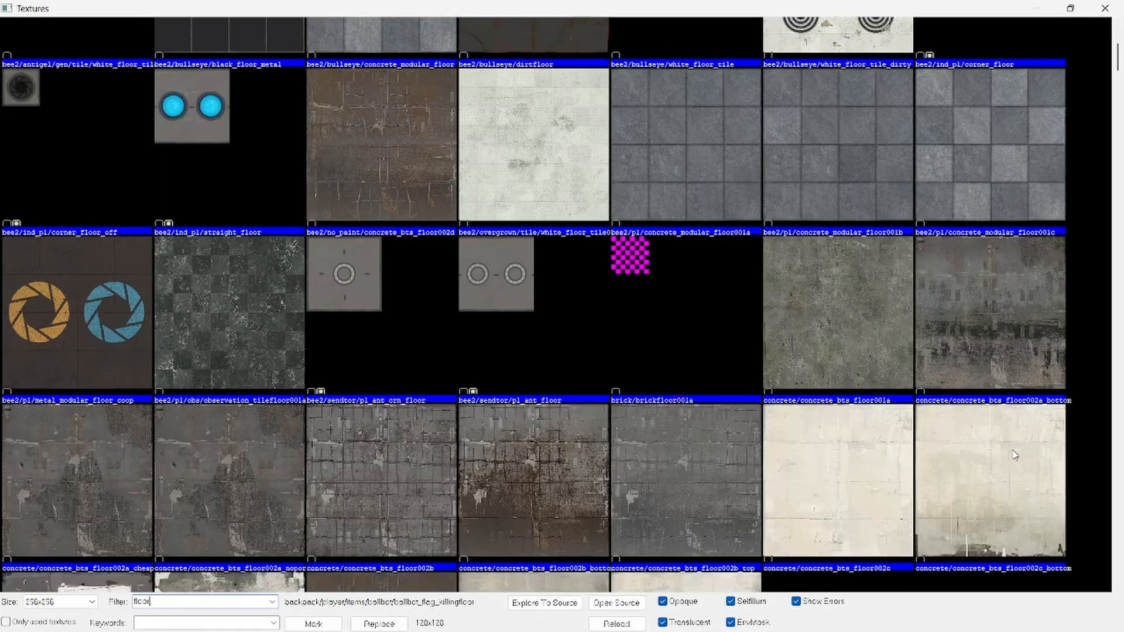
scroll(1013, 451, "down", 15)
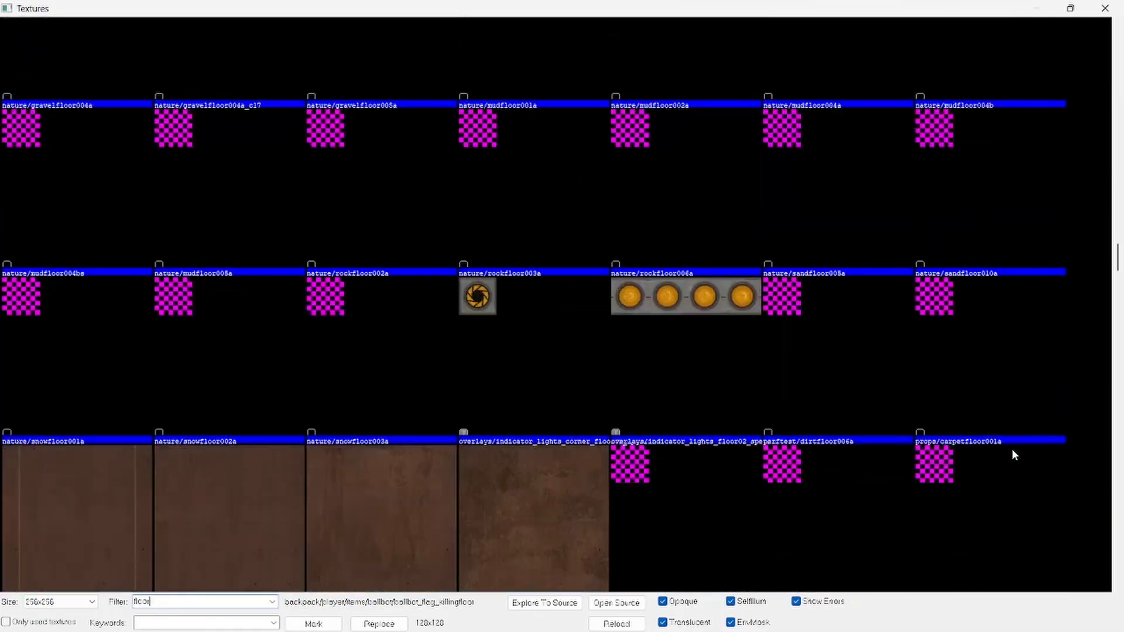
scroll(1014, 453, "down", 15)
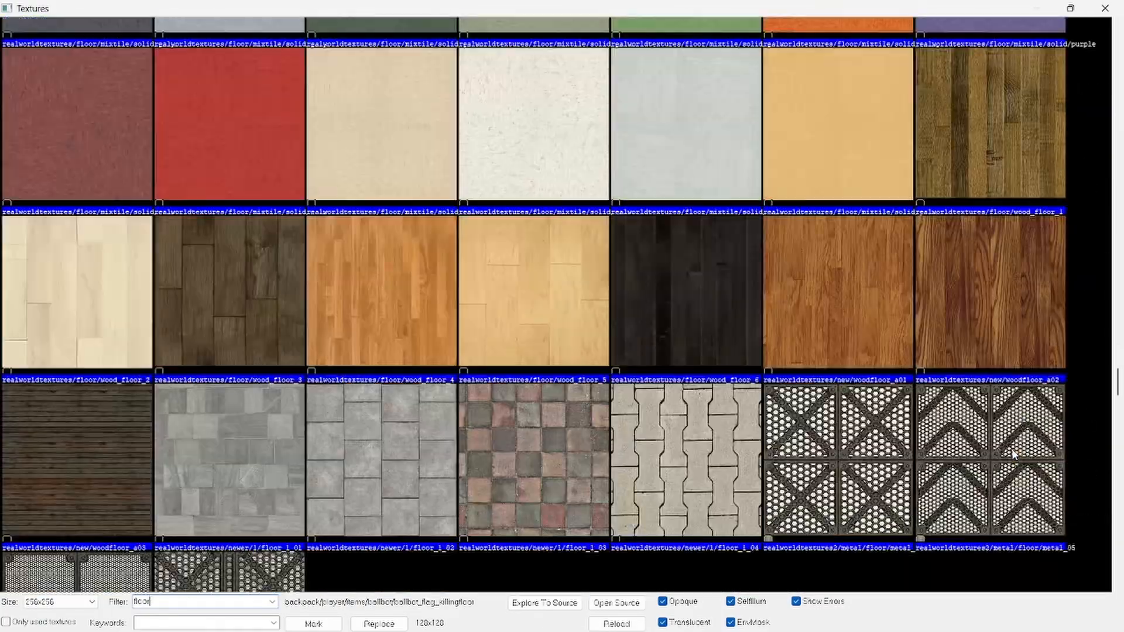
scroll(1103, 512, "down", 15)
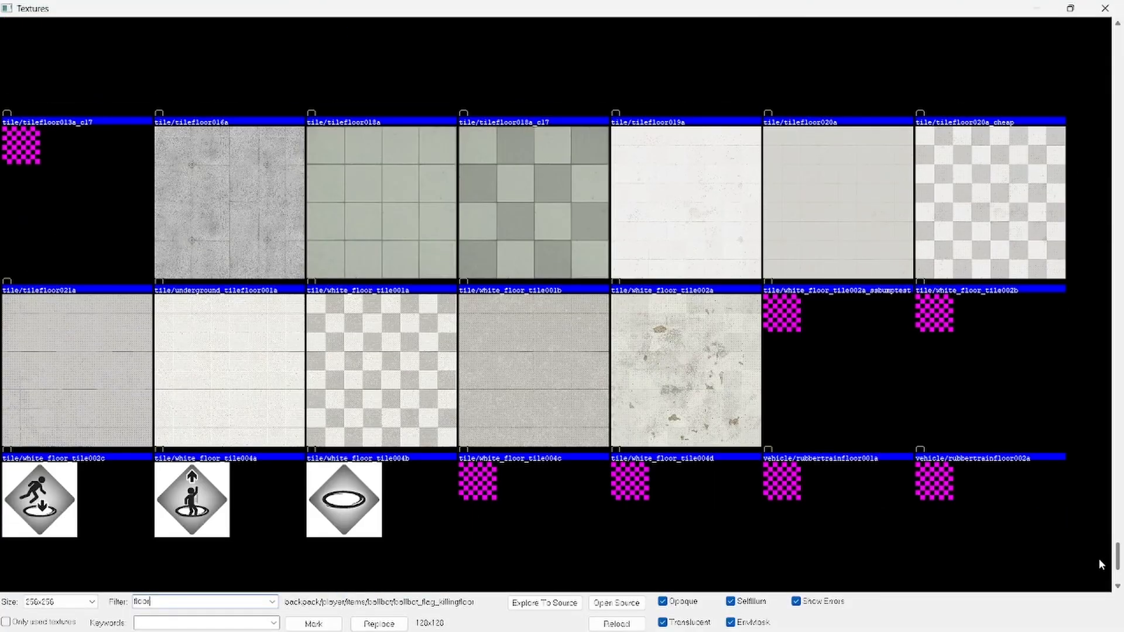
double_click(577, 208)
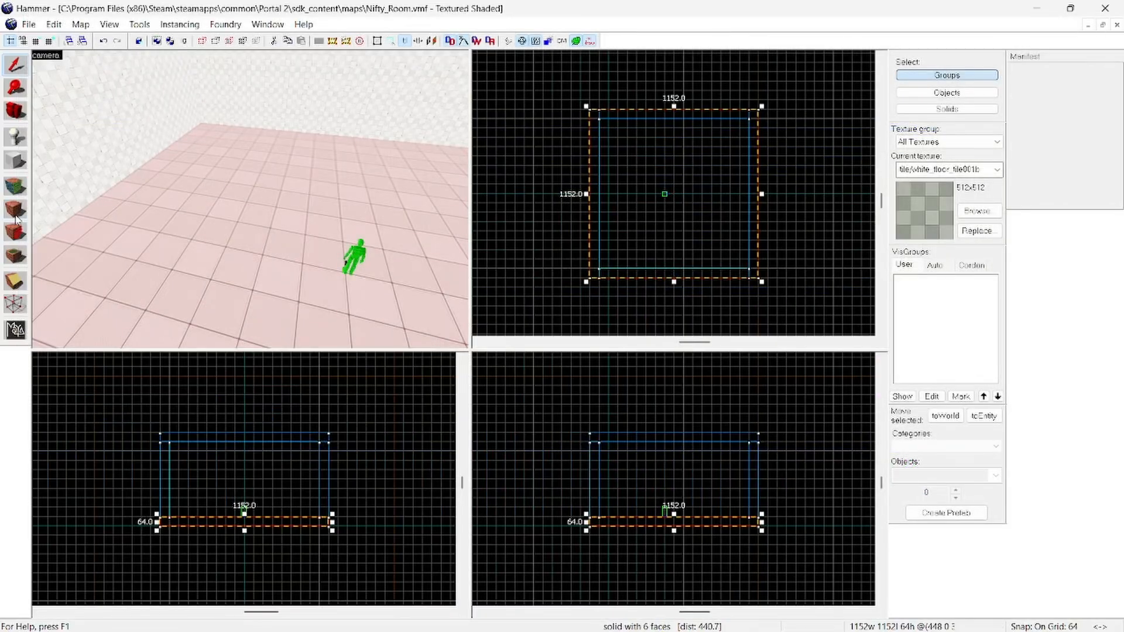
left_click(16, 204)
left_click(301, 406)
Step: Select all four walls of the room together in the 3D view, without the floor and ceiling
key("z")
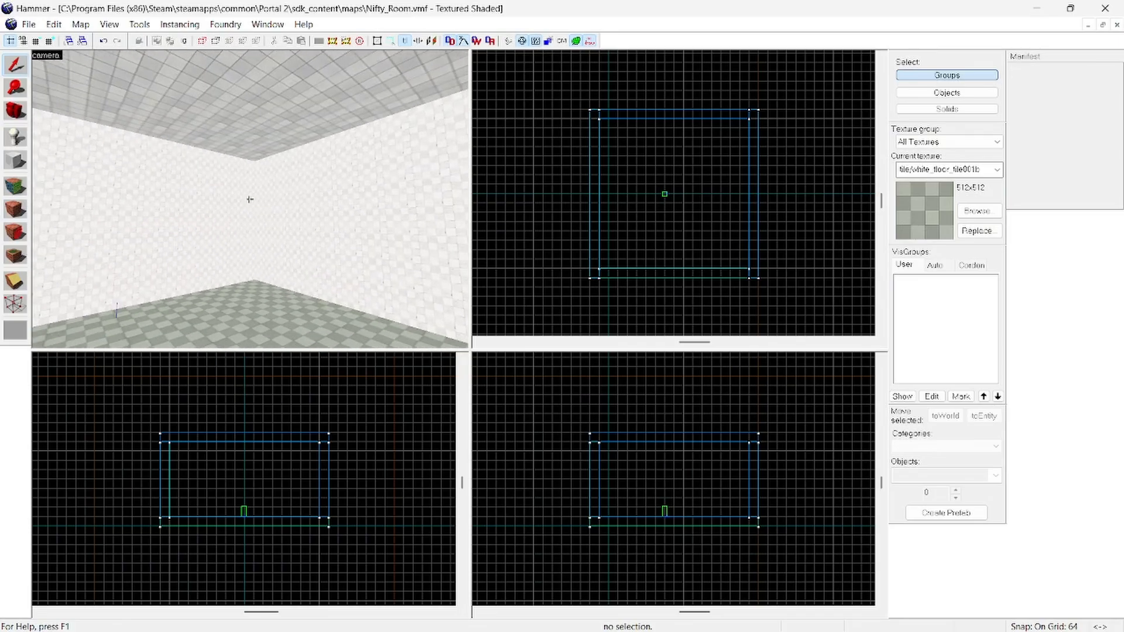
left_click(250, 199)
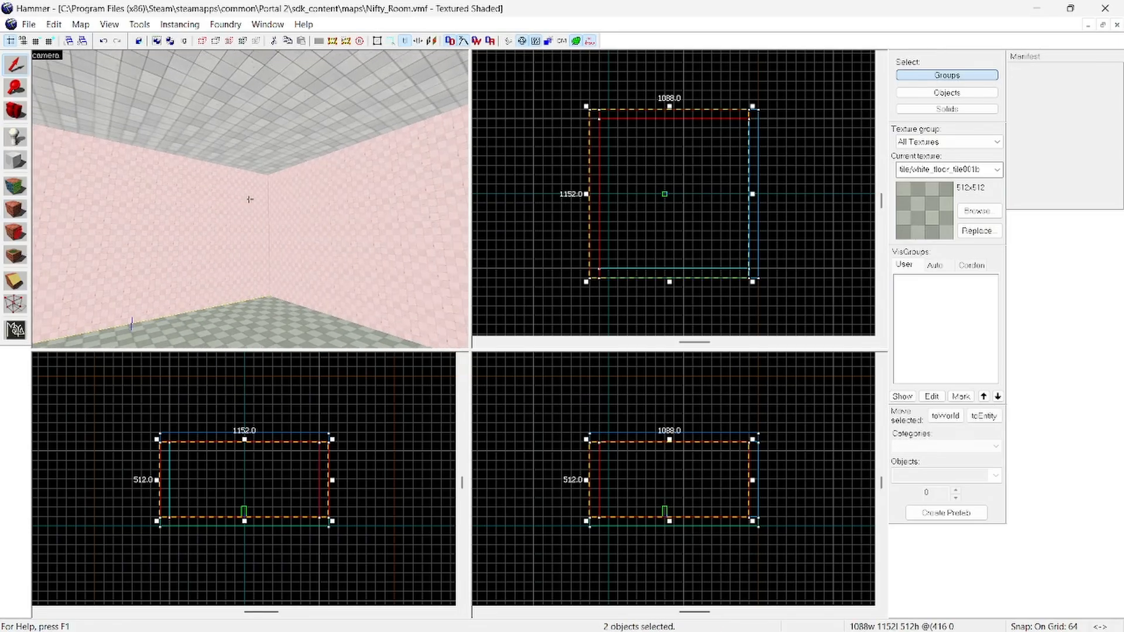
left_click(250, 199, "ctrl")
key("z")
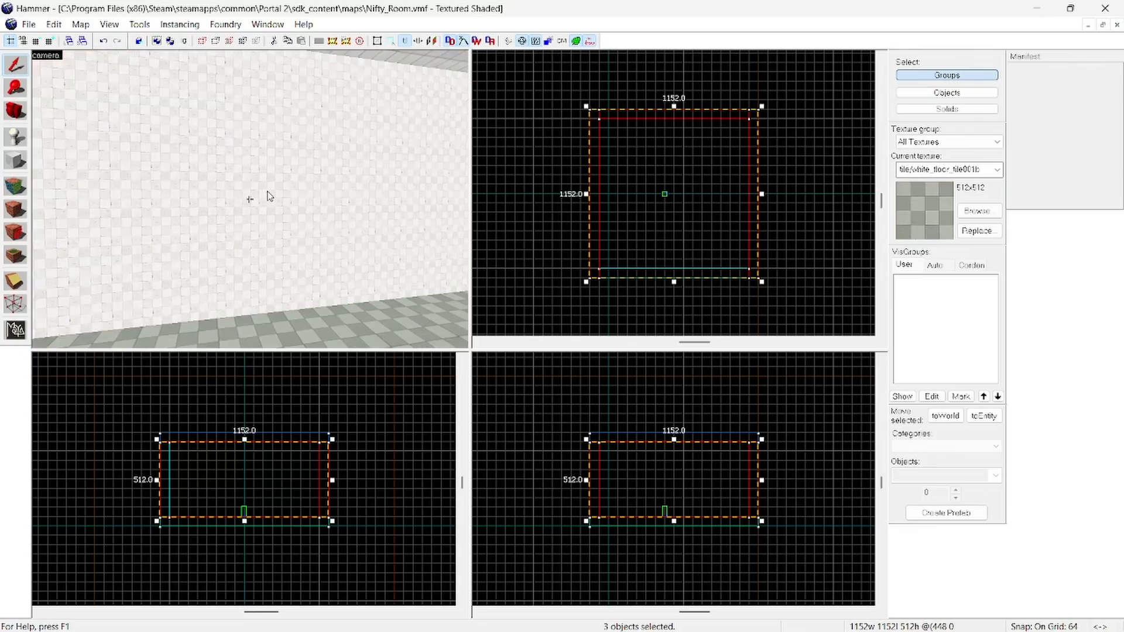
left_click(269, 195, "ctrl")
key("z")
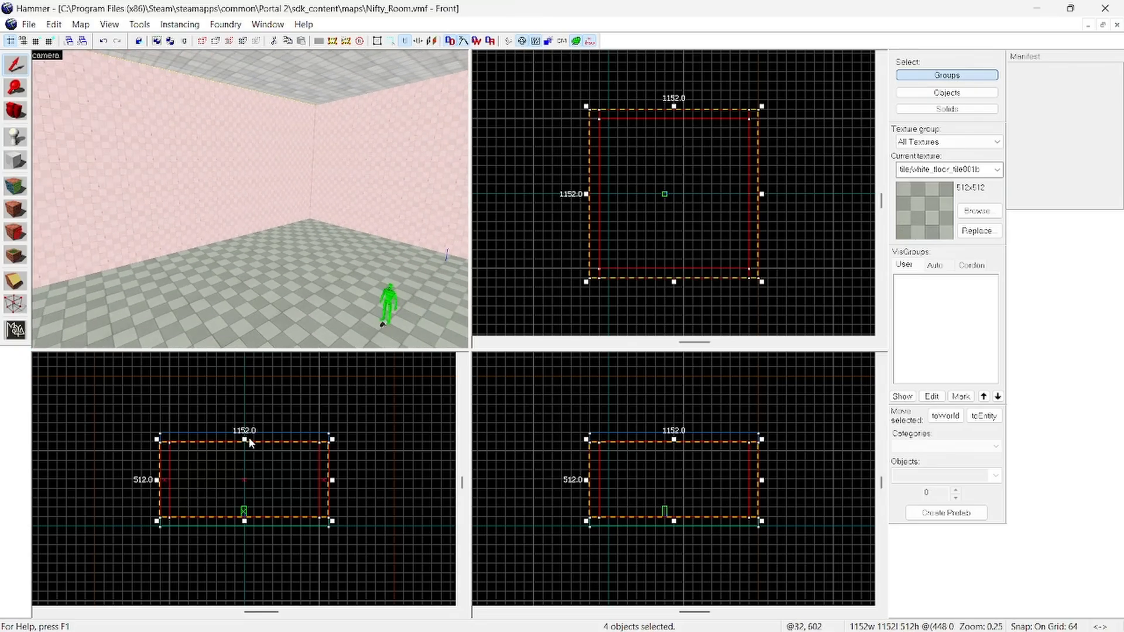
Step: Shorten the four walls from above to a height of 256 units, and move the ceiling down onto them
left_click_drag(244, 439, 241, 479)
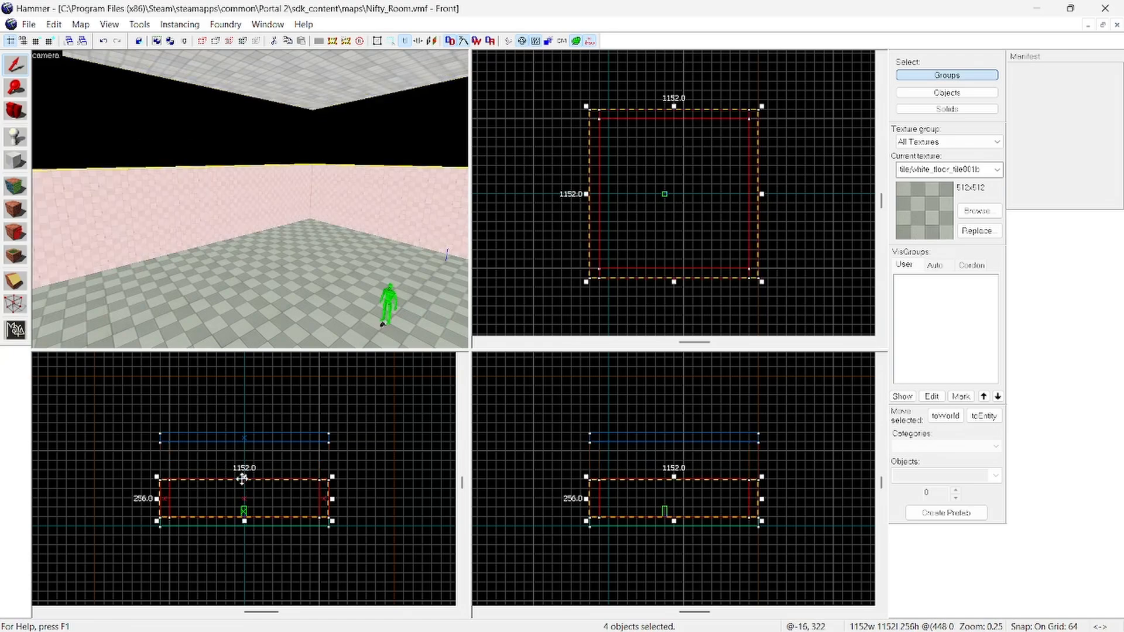
left_click(380, 469)
left_click(277, 438)
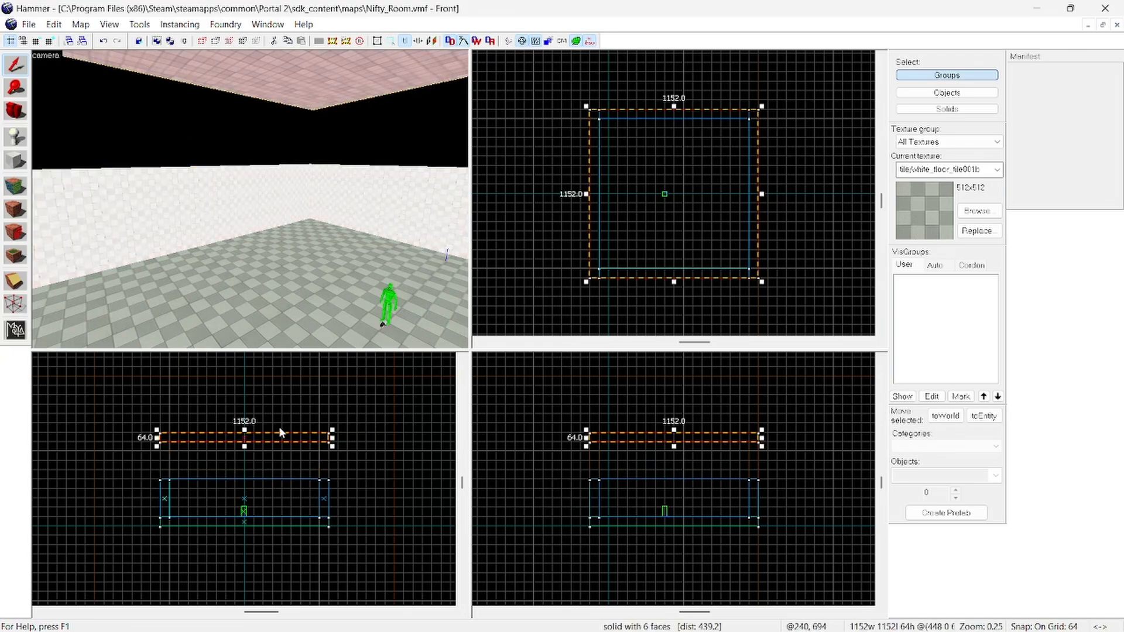
left_click_drag(277, 437, 276, 475)
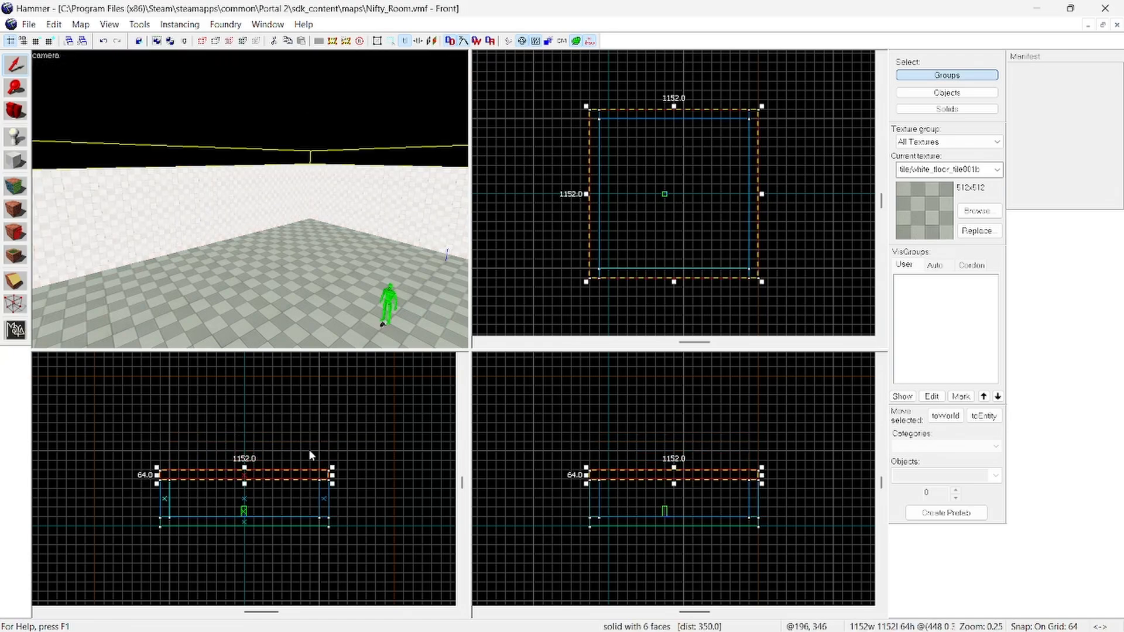
left_click(348, 442)
Step: Place a second info_player_start entity on the room's floor, away from the existing player start
key("z")
key("w")
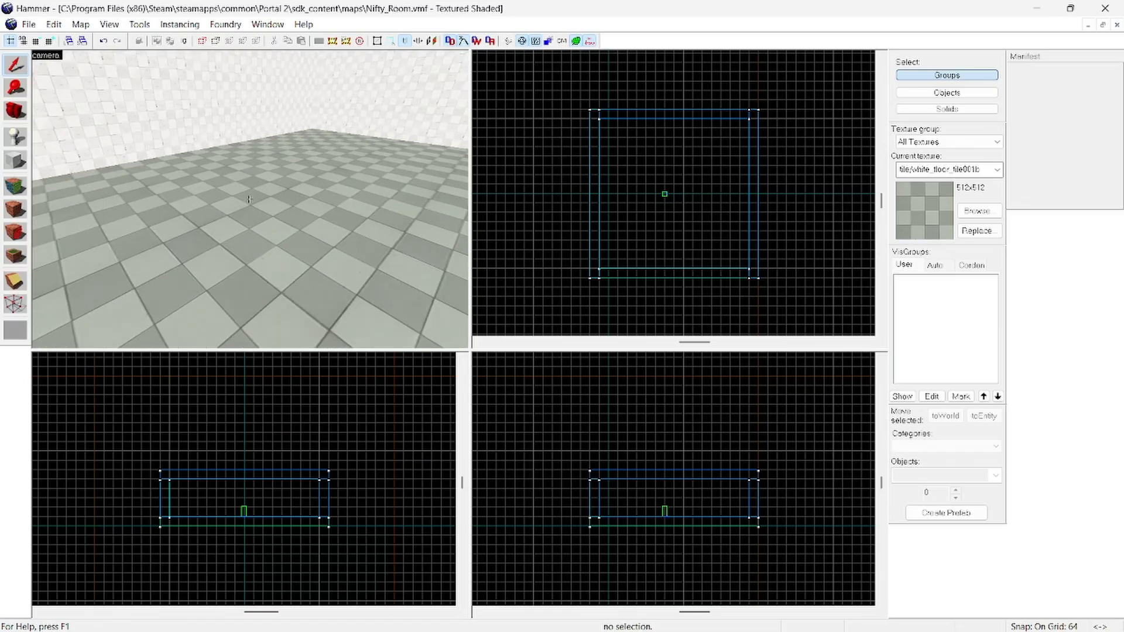
key("w")
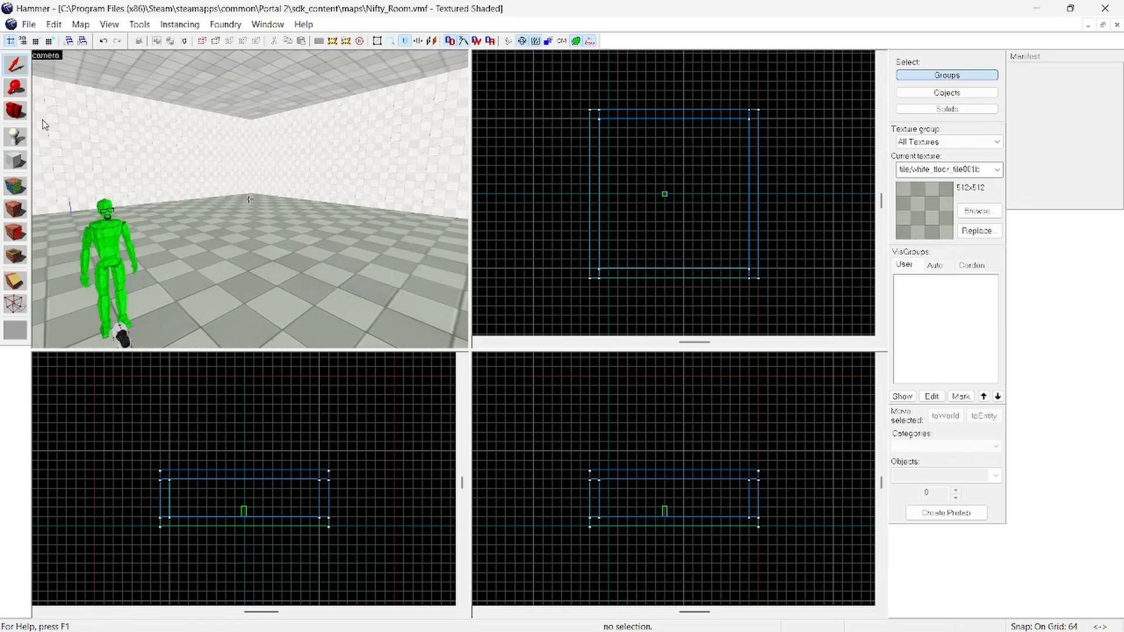
key("shift+e")
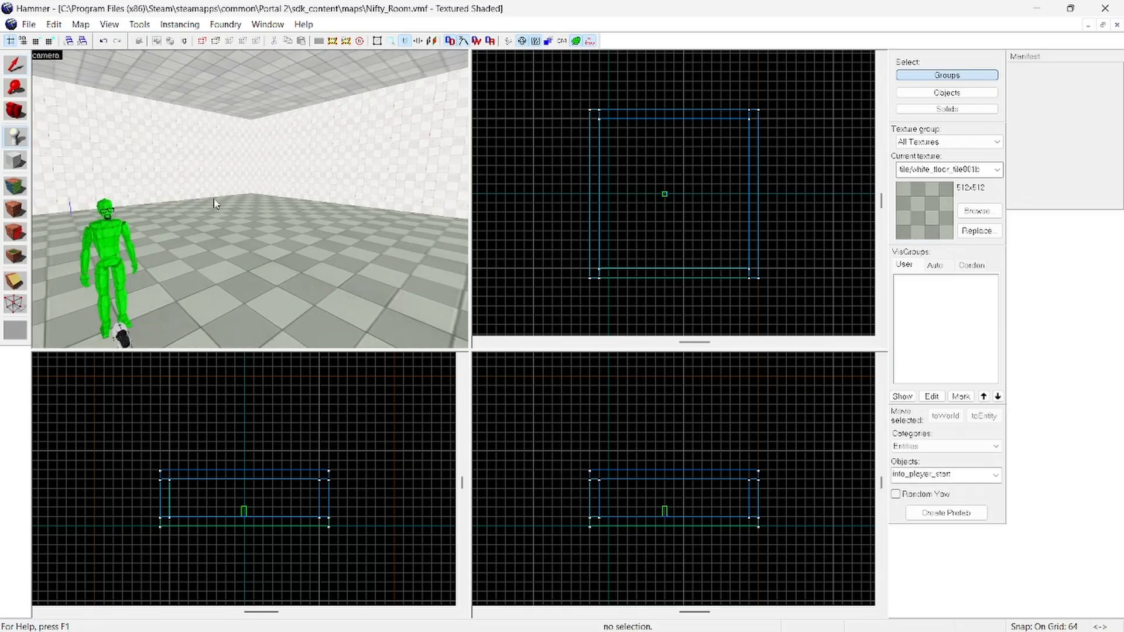
left_click(384, 301)
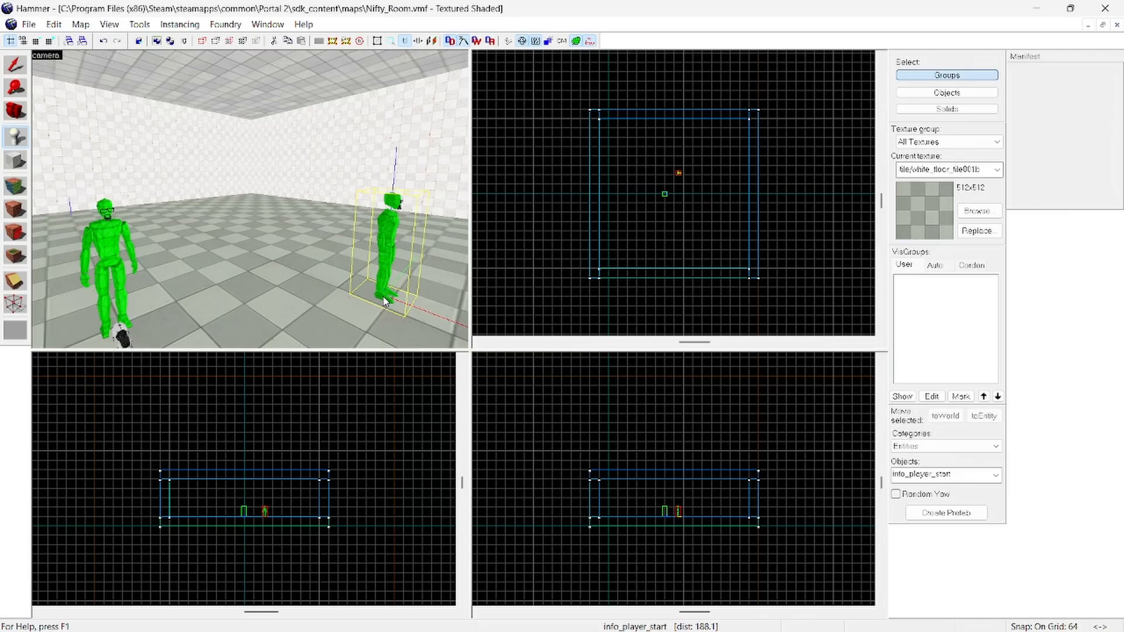
Step: Change the class of the newly placed info_player_start to prop_weighted_cube and apply it
left_click(16, 65)
scroll(284, 522, "up", 2)
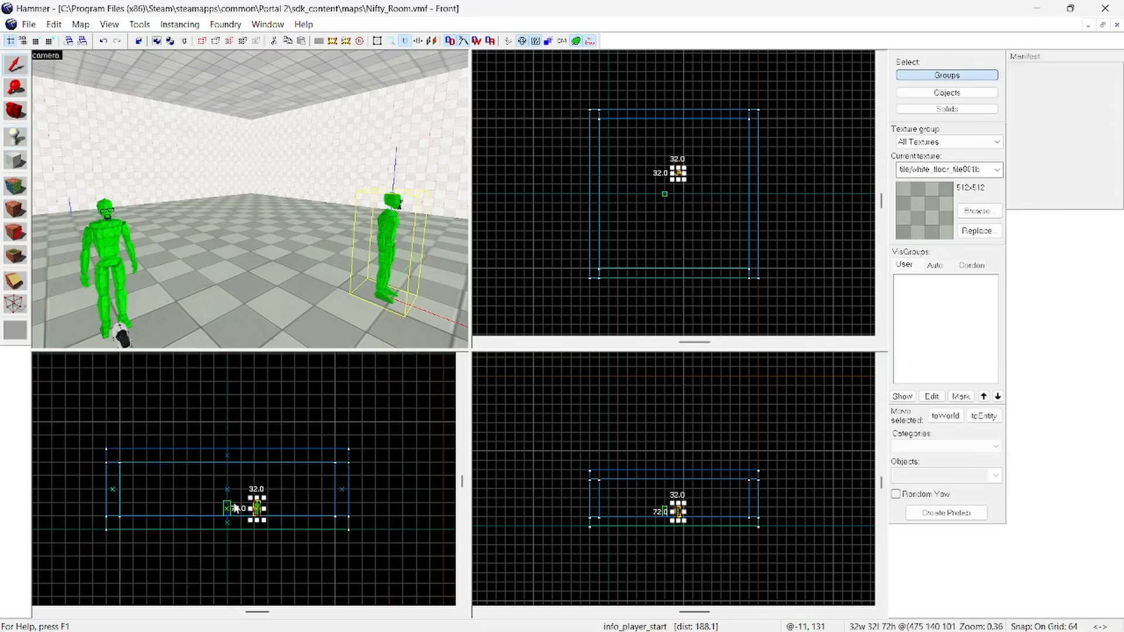
right_click(257, 507)
left_click(295, 497)
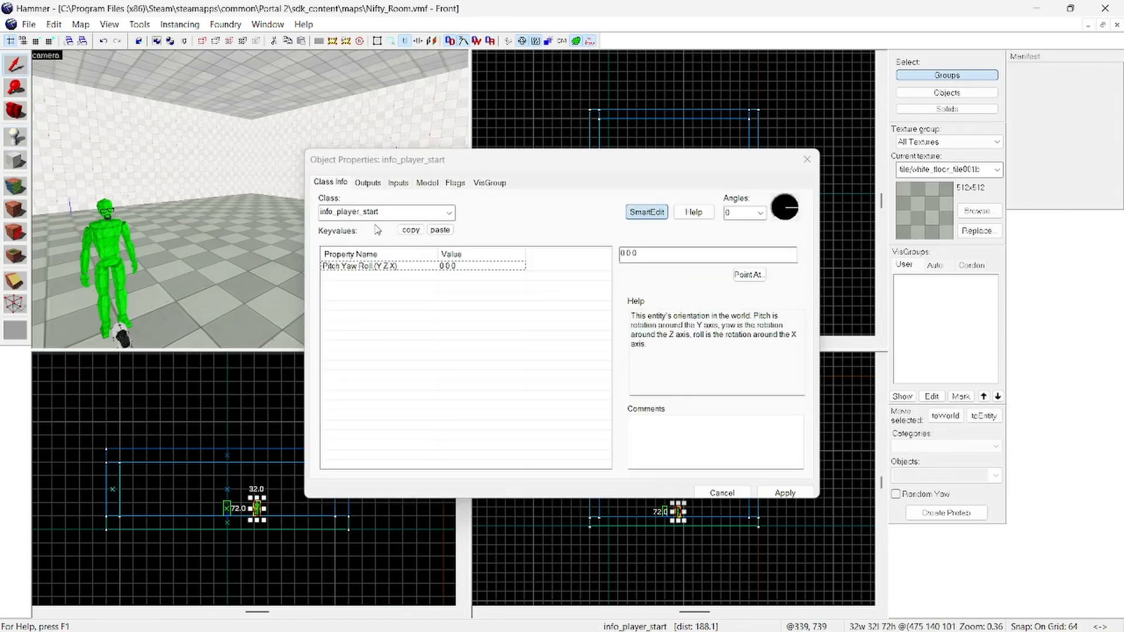
type("pr")
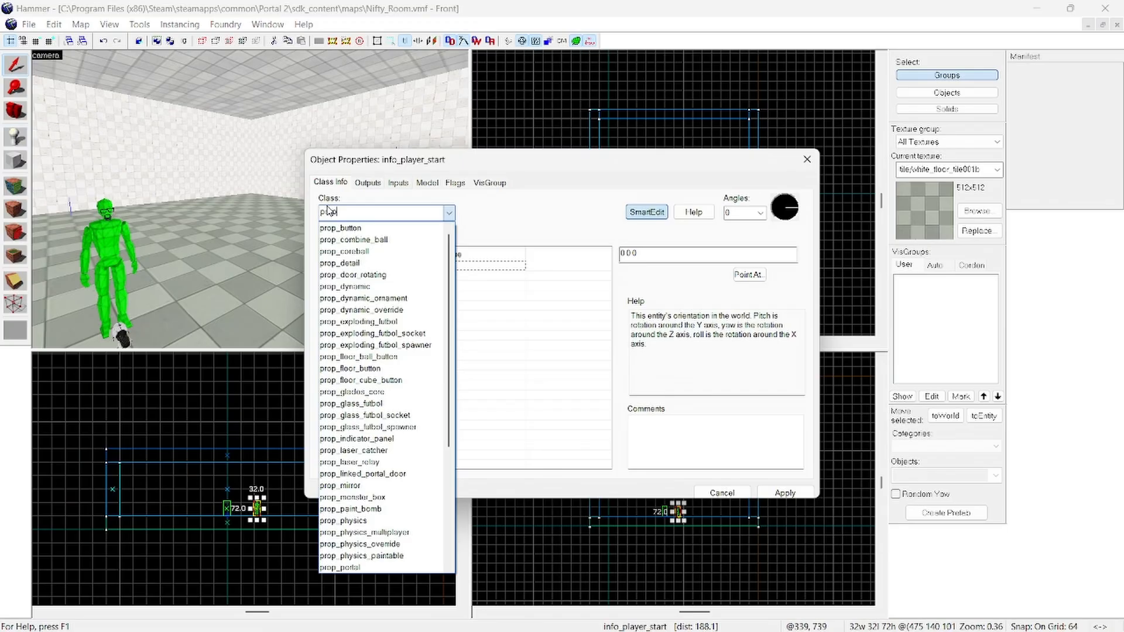
type("op_we")
left_click(349, 231)
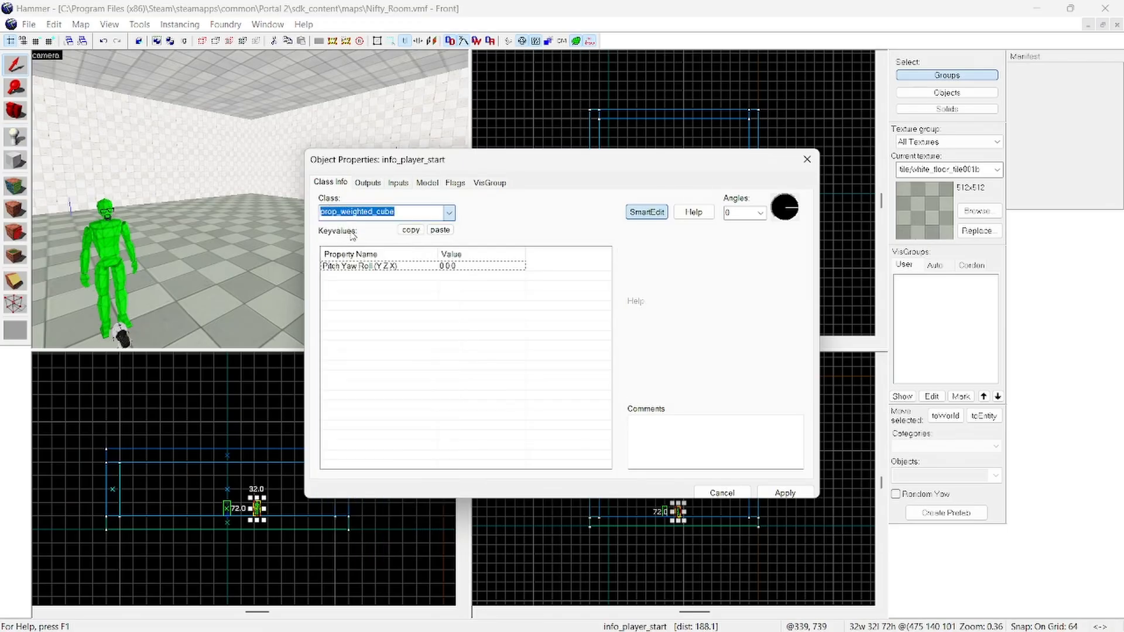
left_click(770, 493)
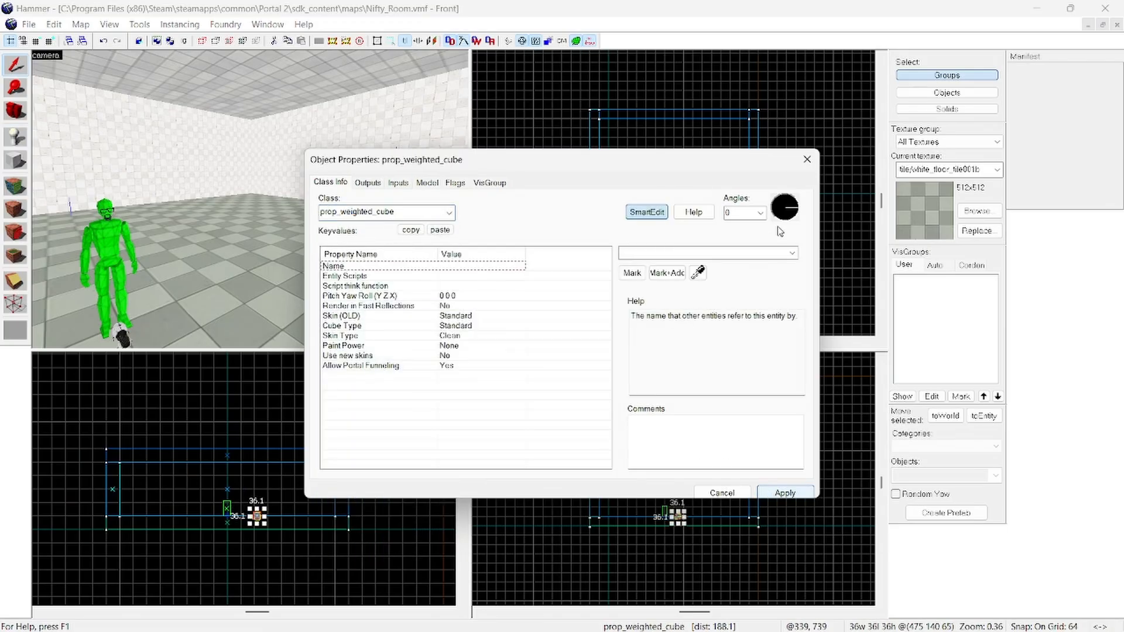
left_click(806, 159)
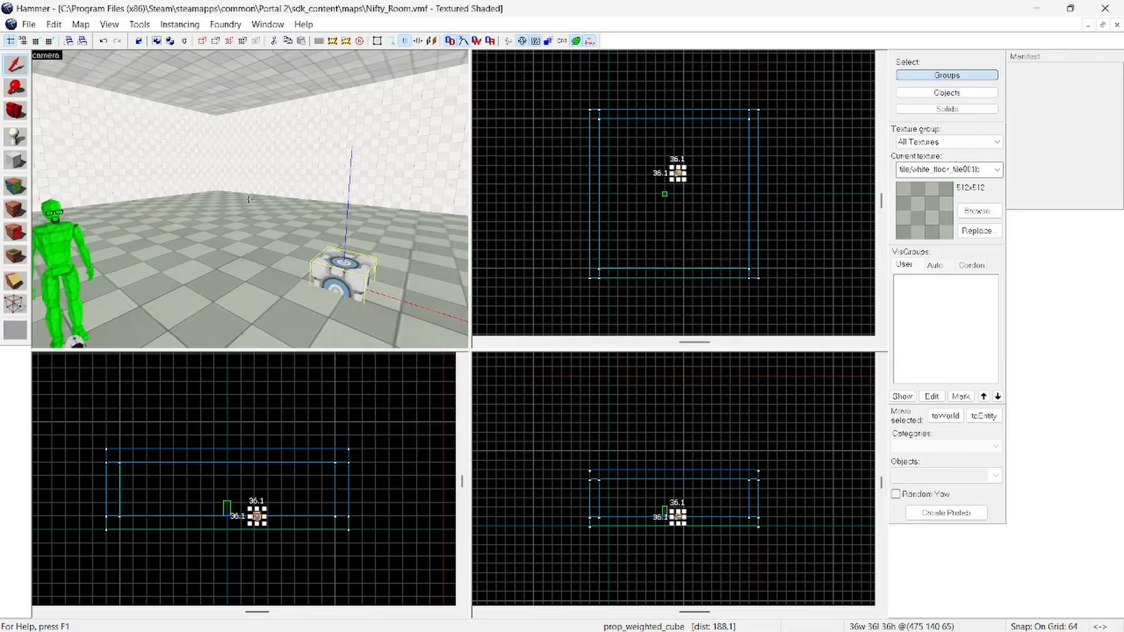
Step: Raise the weighted cube off the floor and set its Use new skins property to Yes
scroll(258, 516, "up", 2)
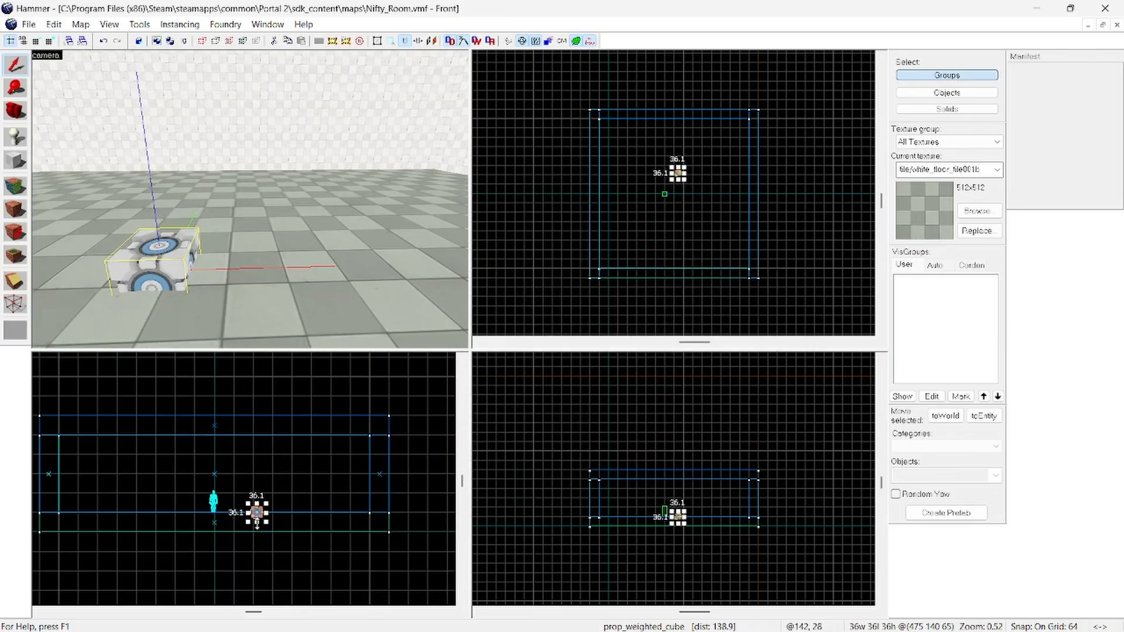
left_click_drag(260, 513, 261, 501)
right_click(256, 495)
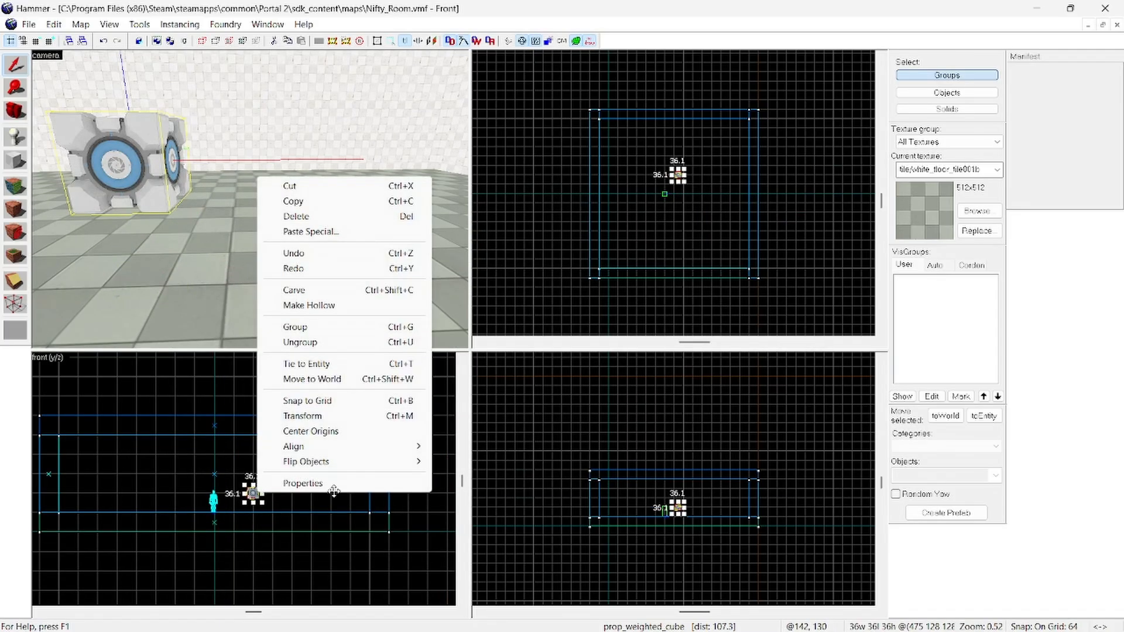
left_click(333, 484)
left_click(456, 356)
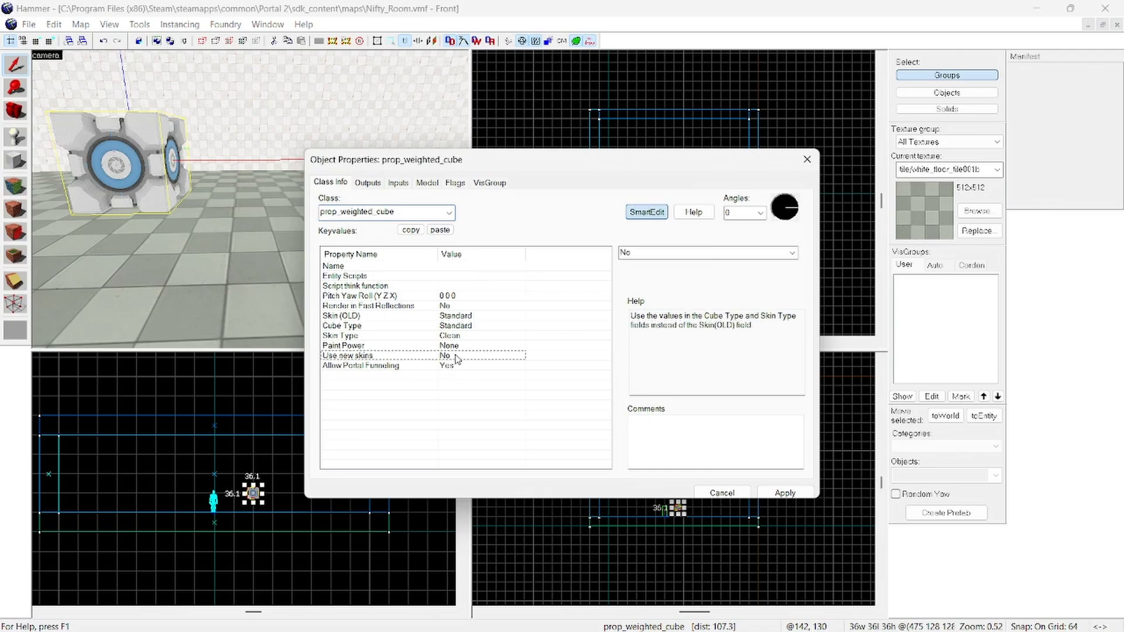
left_click(791, 255)
left_click(715, 275)
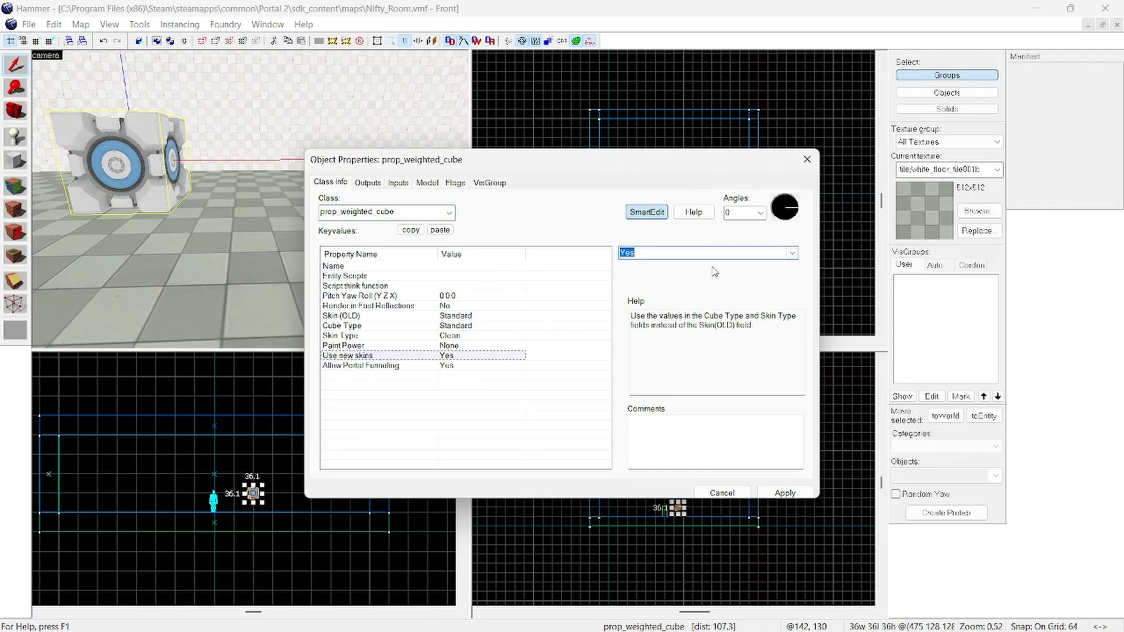
Step: Keep the cube's Skin Type as Clean and set its Cube Type to Companion
left_click(461, 338)
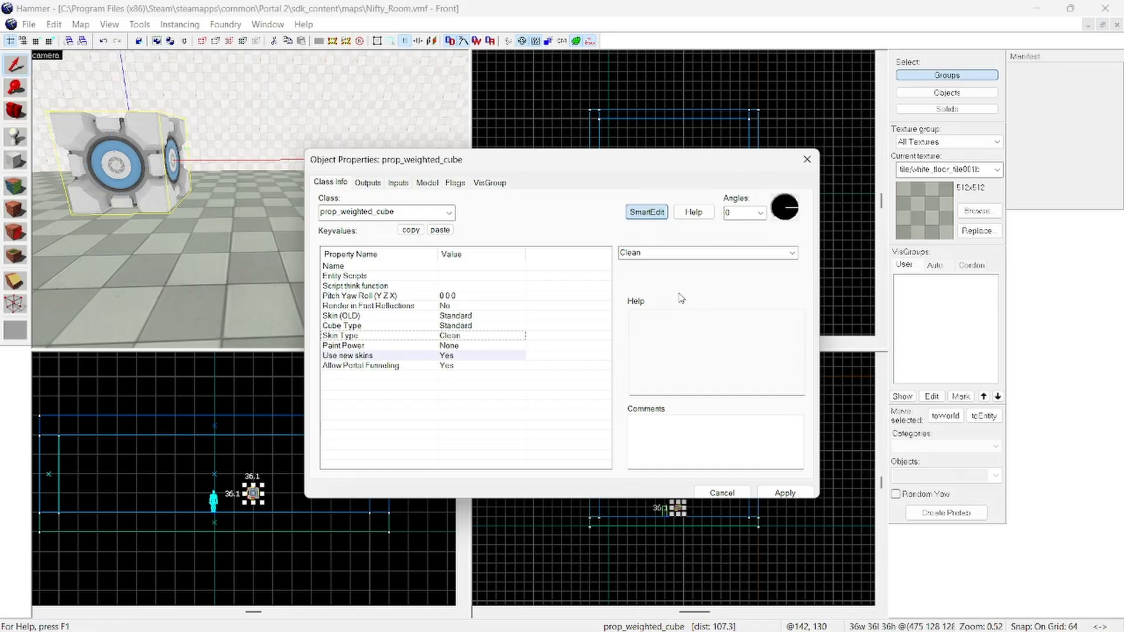
left_click(790, 254)
left_click(792, 256)
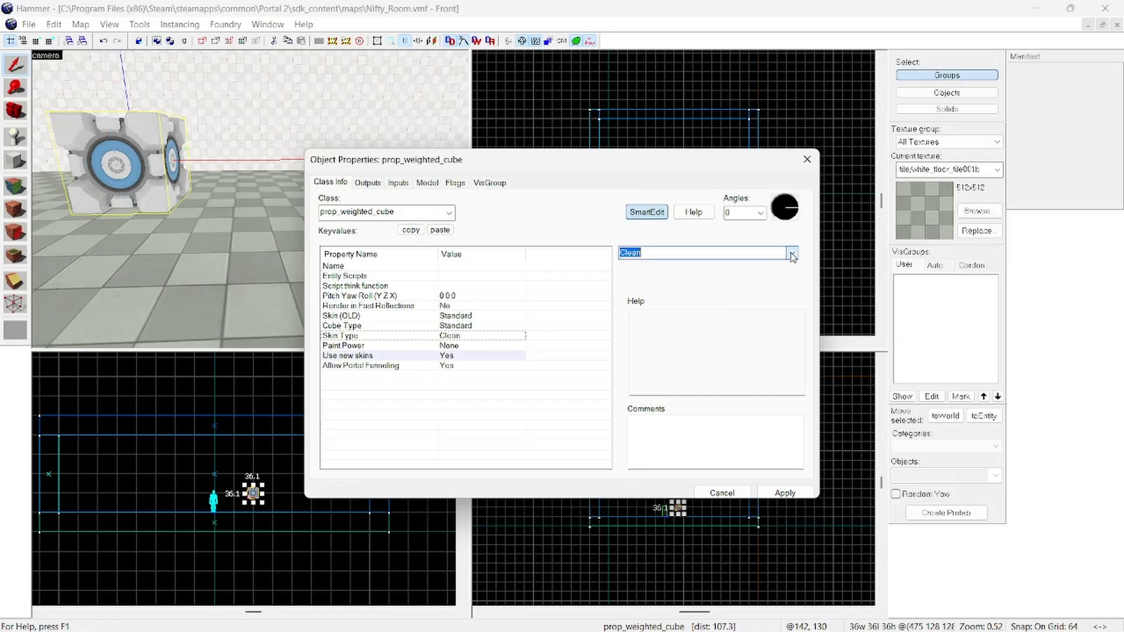
left_click(457, 327)
left_click(791, 252)
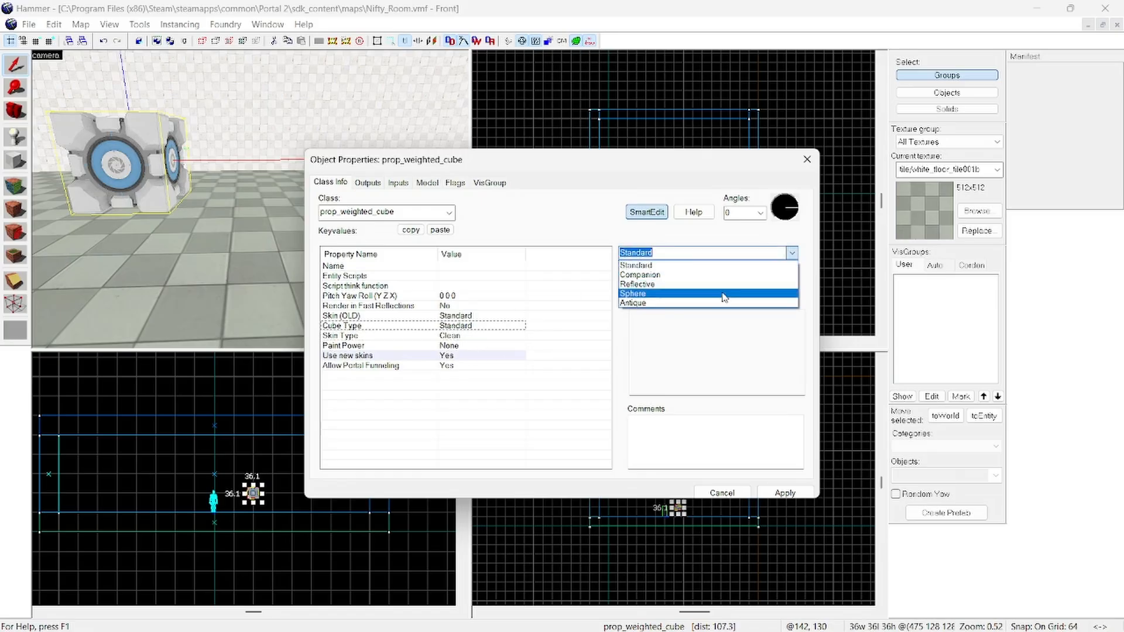
left_click(647, 275)
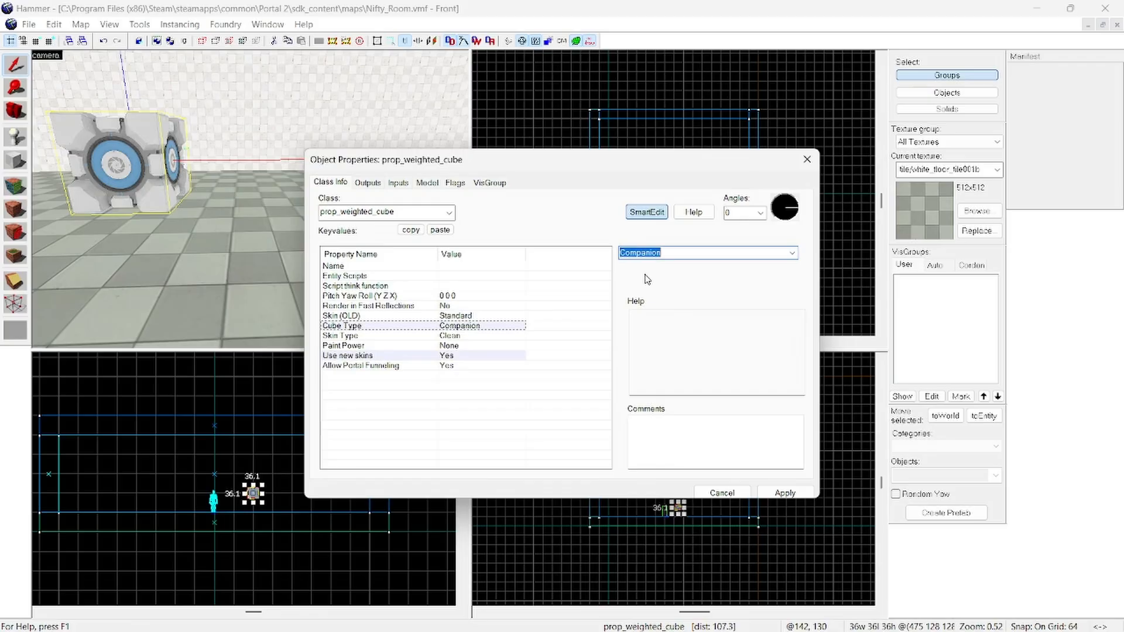
Step: Set the cube's Skin (OLD) to Companion, apply the properties, and clear the selection
left_click(512, 316)
left_click(790, 254)
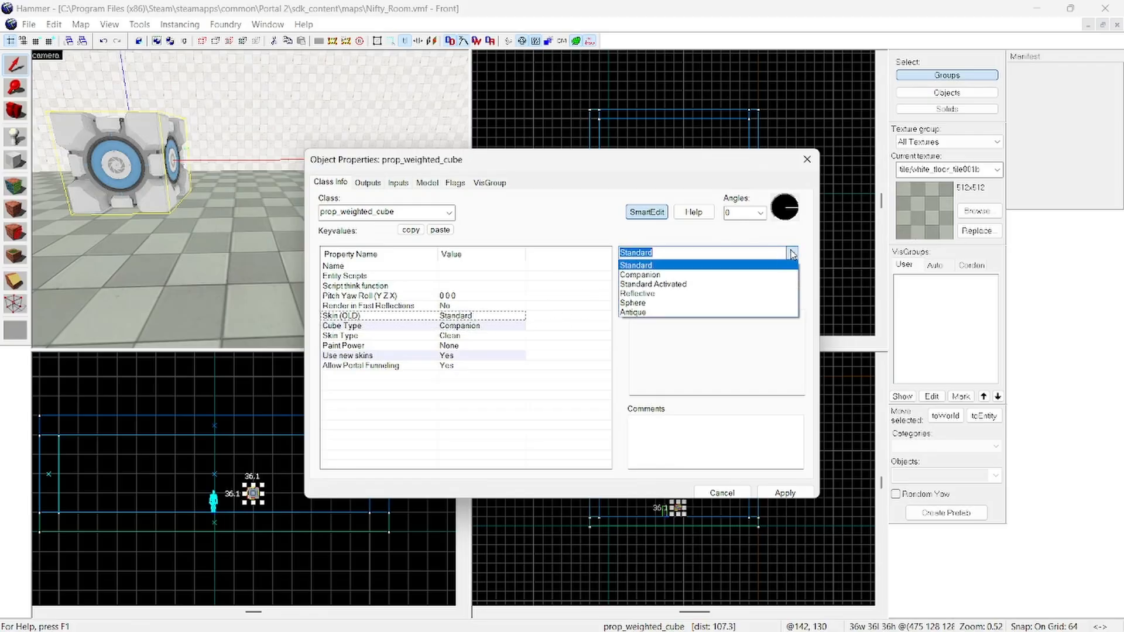
left_click(705, 277)
left_click(785, 493)
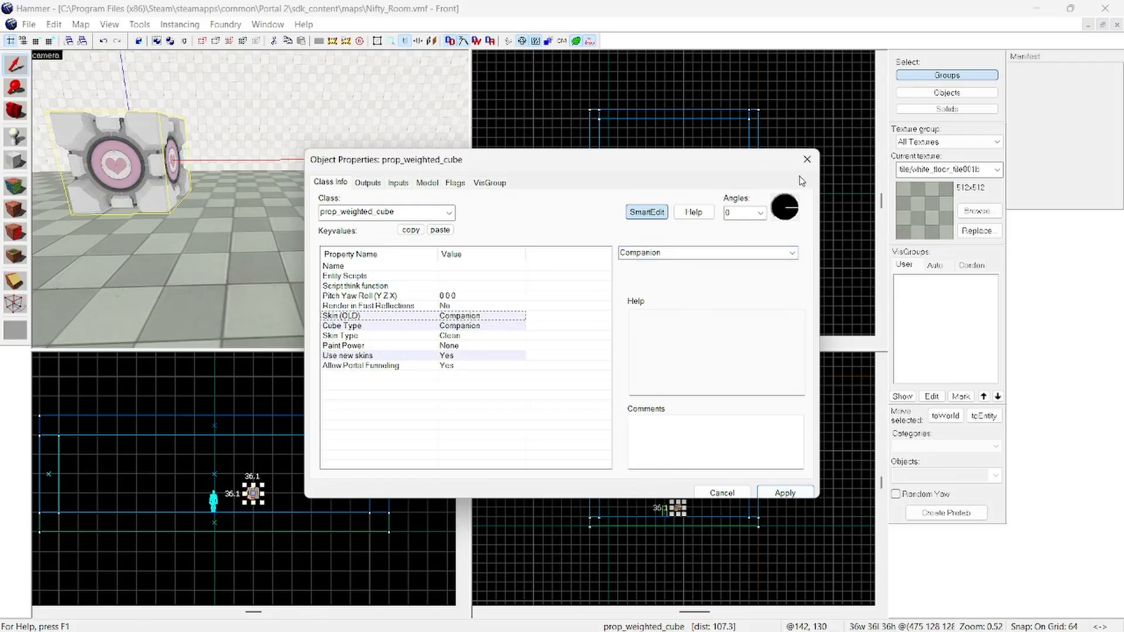
left_click(808, 161)
left_click(413, 504)
key("z")
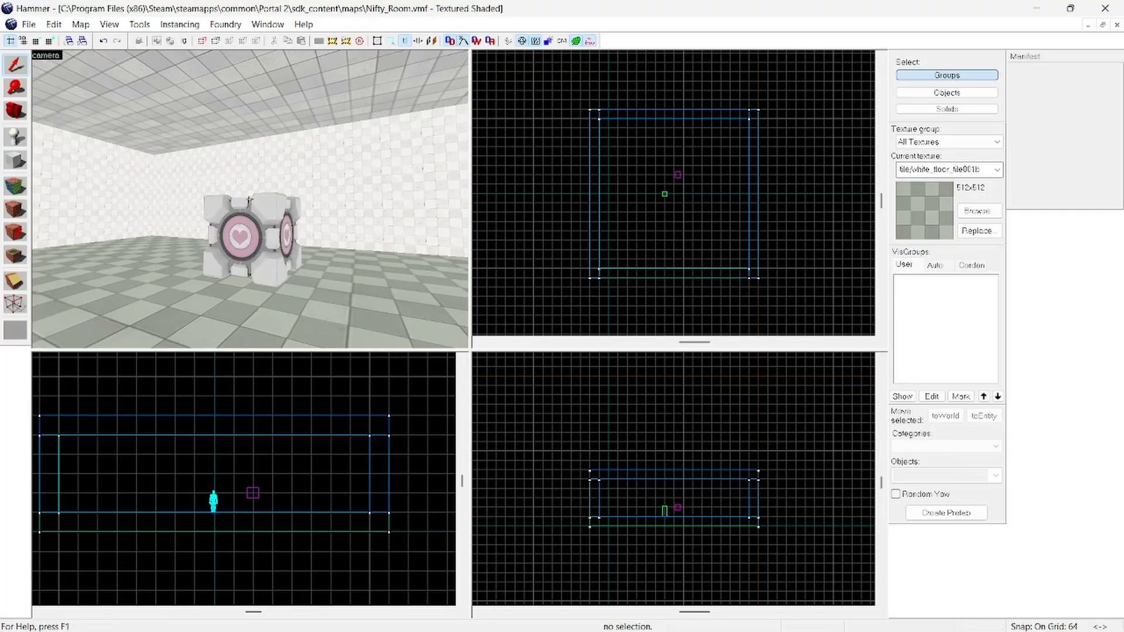
Step: Try to lower the companion cube slightly toward the floor on the 64-unit grid
key("w")
key("s")
key("w")
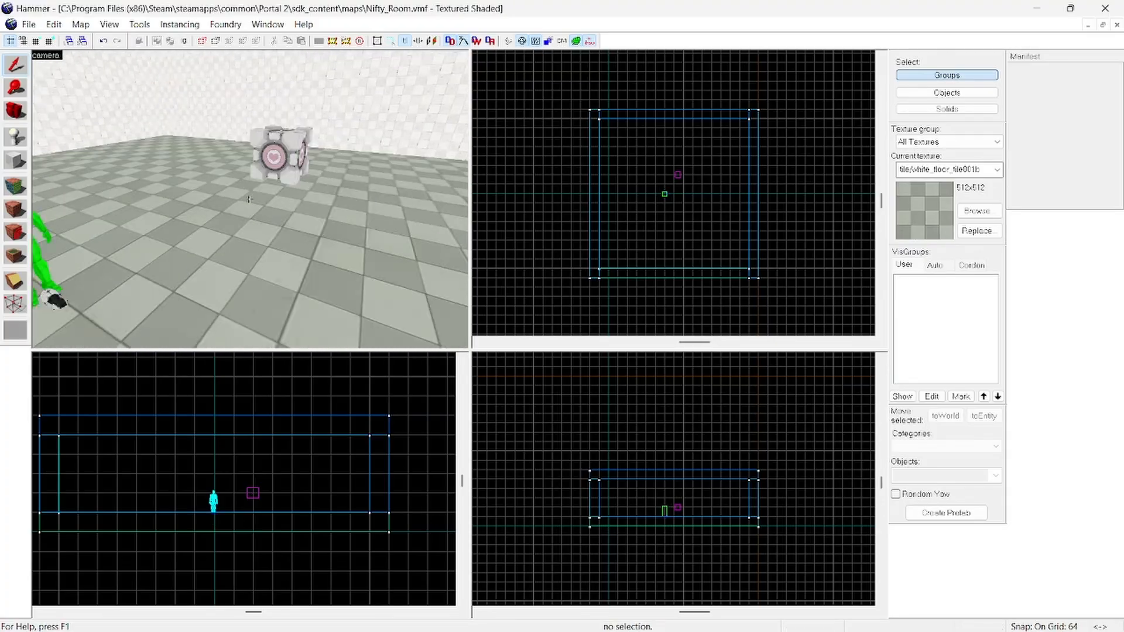
key("z")
left_click(253, 493)
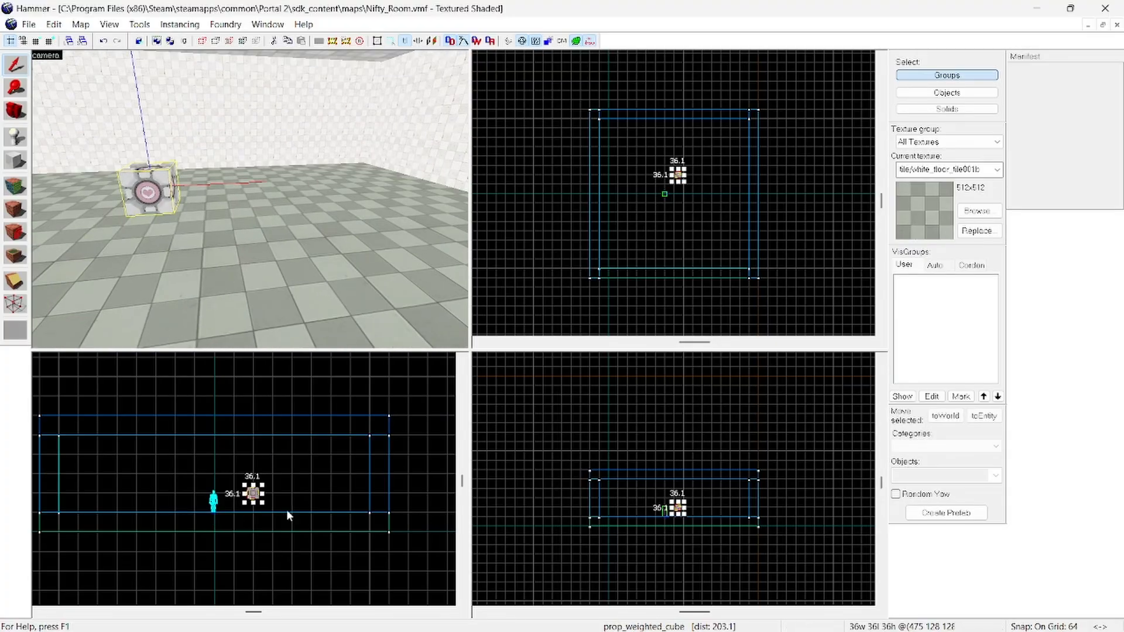
scroll(295, 534, "up", 2)
mouse_move(209, 449)
left_mouse_down()
mouse_move(209, 487)
mouse_move(209, 455)
left_mouse_up()
left_click(281, 465)
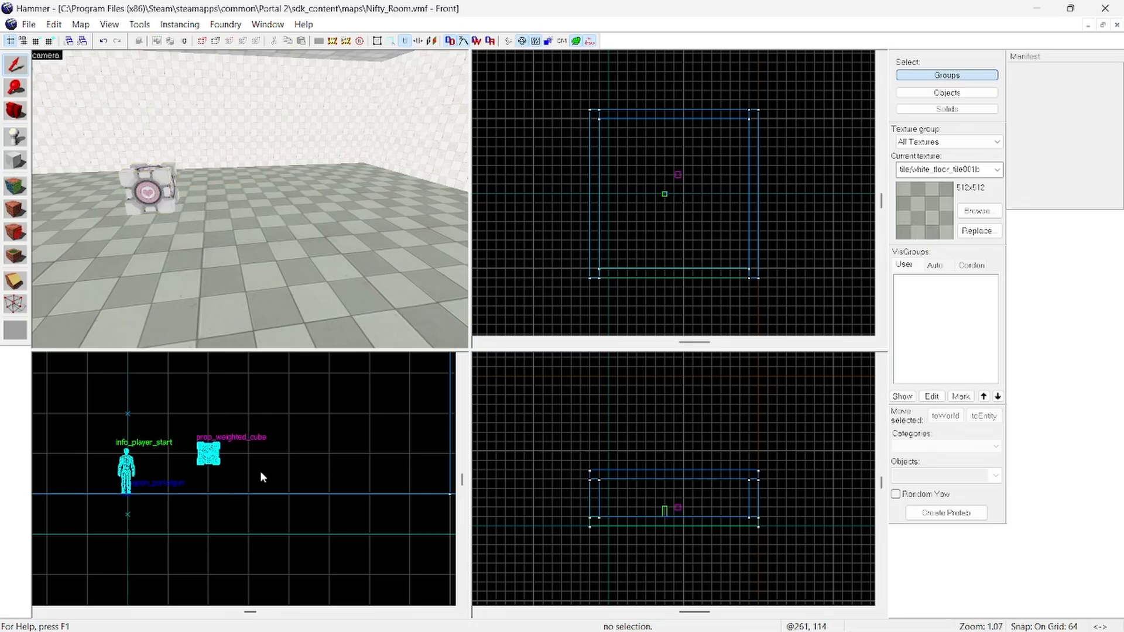
Step: Reduce the grid size to 32 and move the companion cube down one grid step toward the floor
left_click(36, 41)
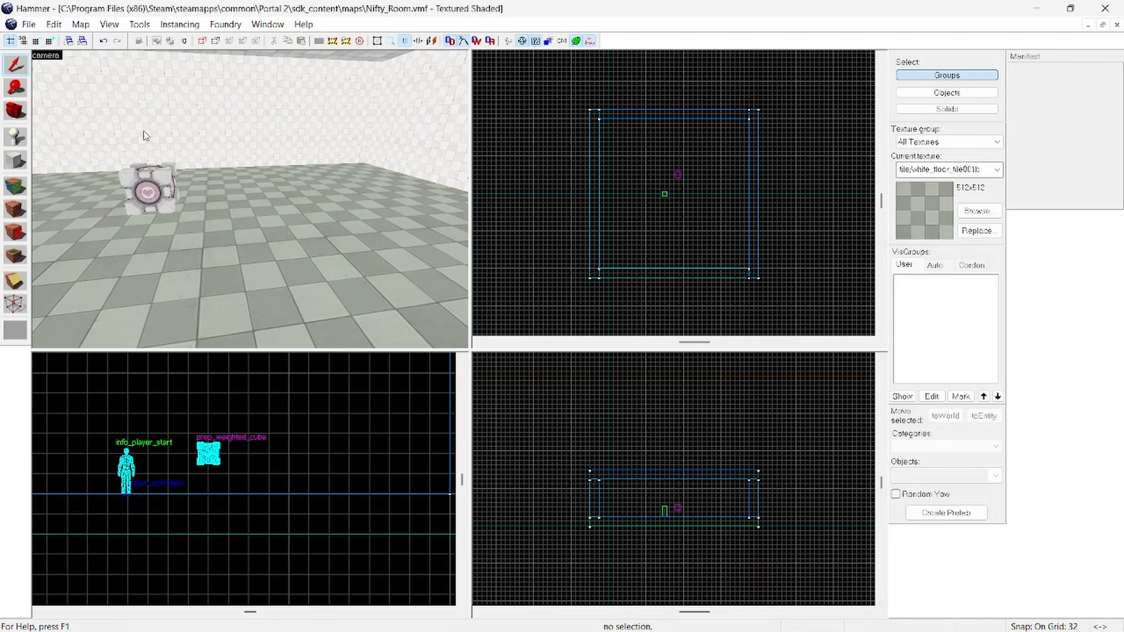
left_click(146, 215)
left_click(148, 190)
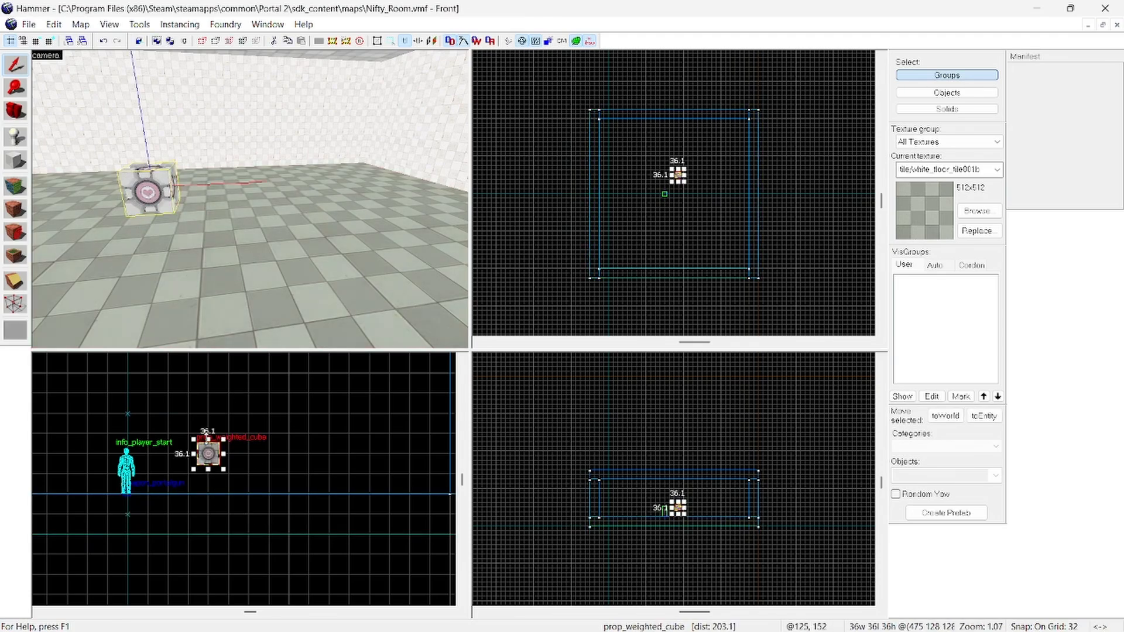
left_click_drag(208, 453, 206, 480)
left_click(272, 473)
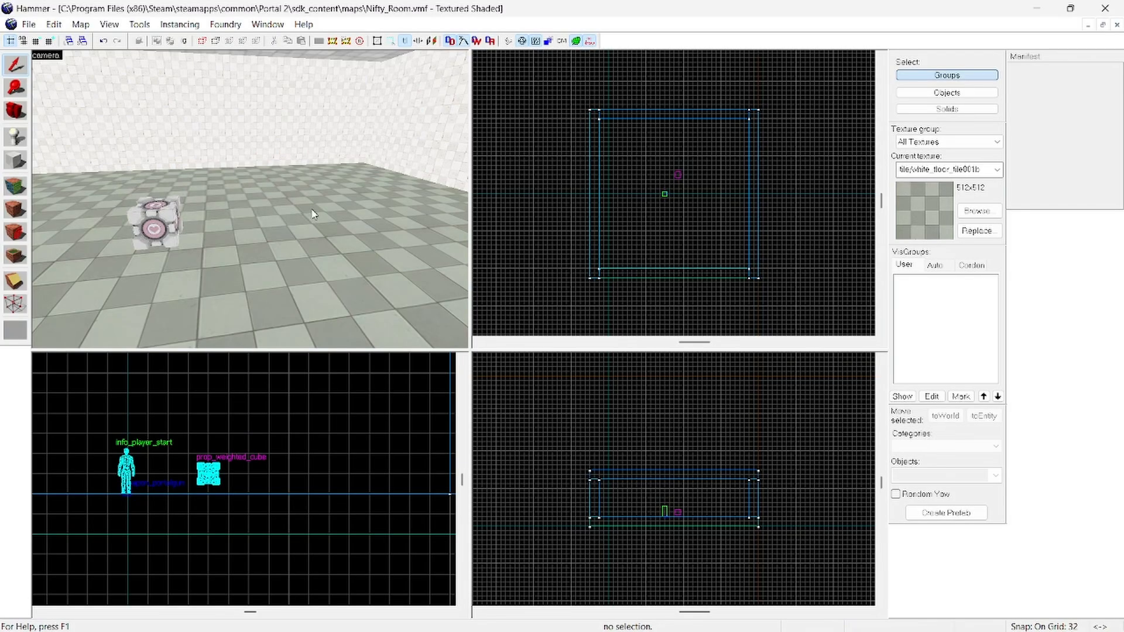
Step: Place another info_player_start entity on an open area of the floor, away from the companion cube
key("z")
key("z")
key("shift+e")
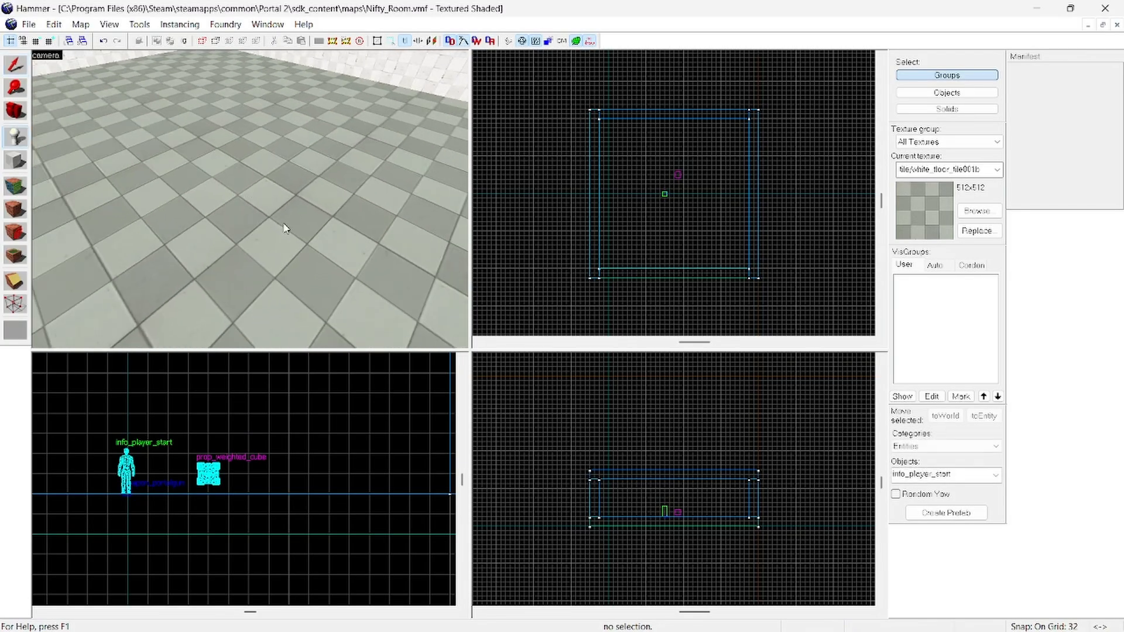
left_click(303, 228)
key("shift+s")
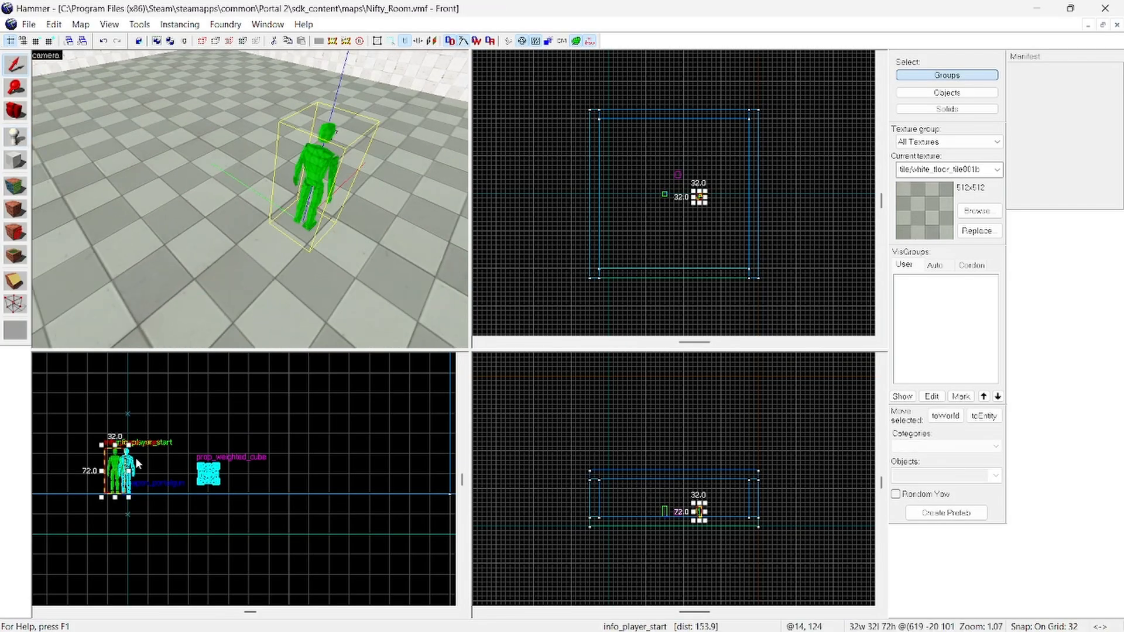
Step: Change the class of the newly placed info_player_start to prop_floor_button, apply it, and clear the selection
right_click(115, 468)
left_click(160, 458)
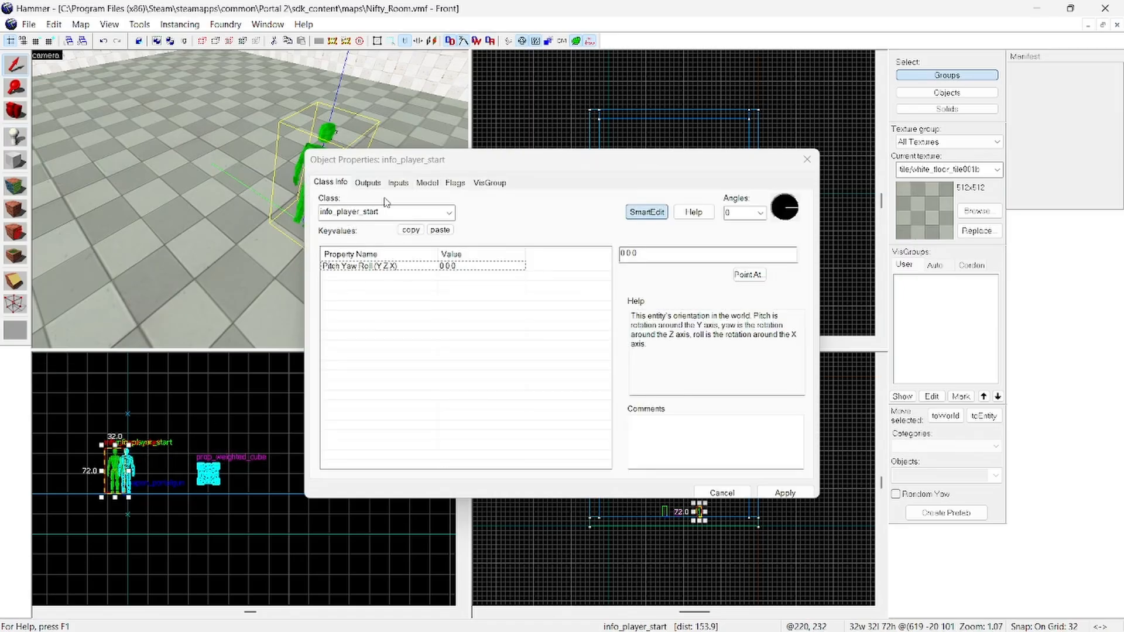
left_click(396, 216)
type("butt")
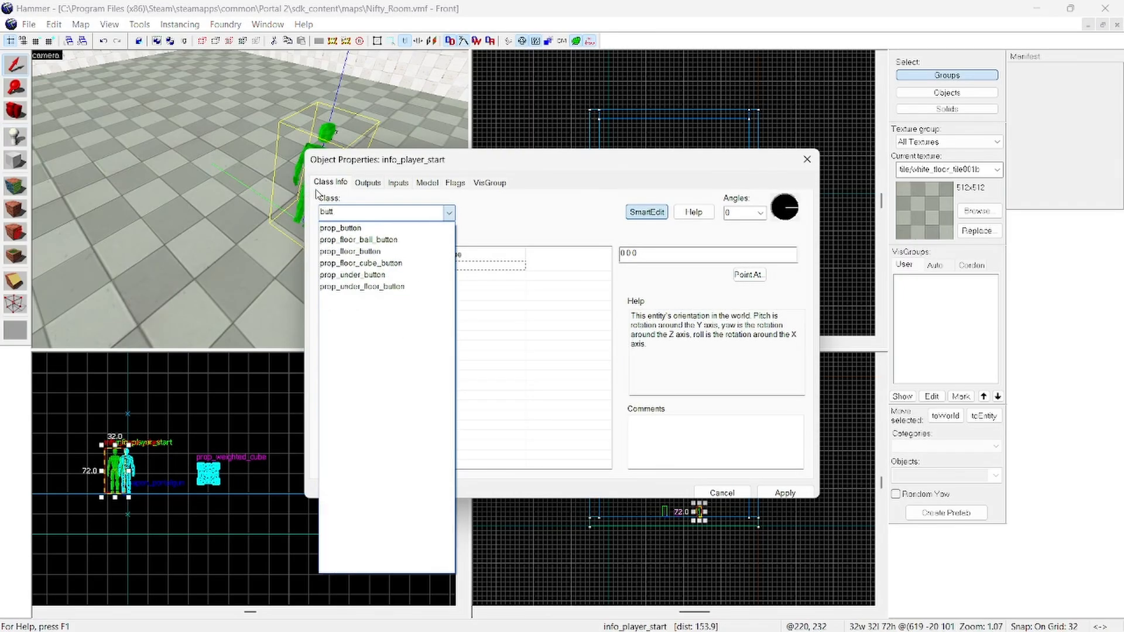
left_click(377, 252)
left_click(783, 493)
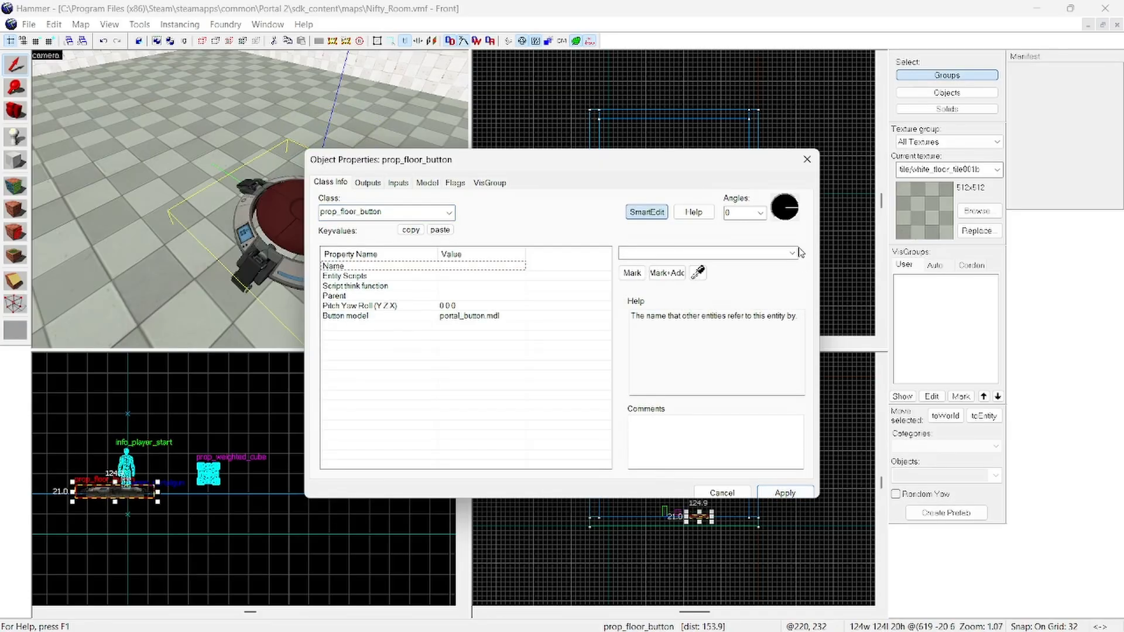
left_click(805, 160)
left_click(402, 474)
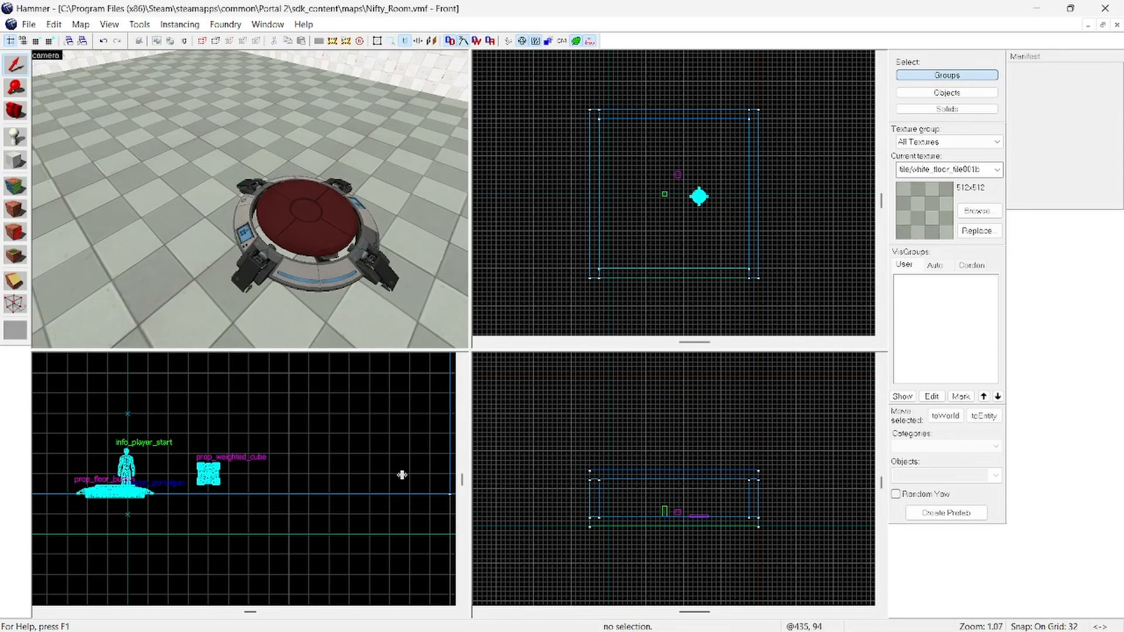
Step: Name the floor button Nifty_Button in its properties and apply the change
scroll(250, 200, "up", 3)
key("a")
key("w")
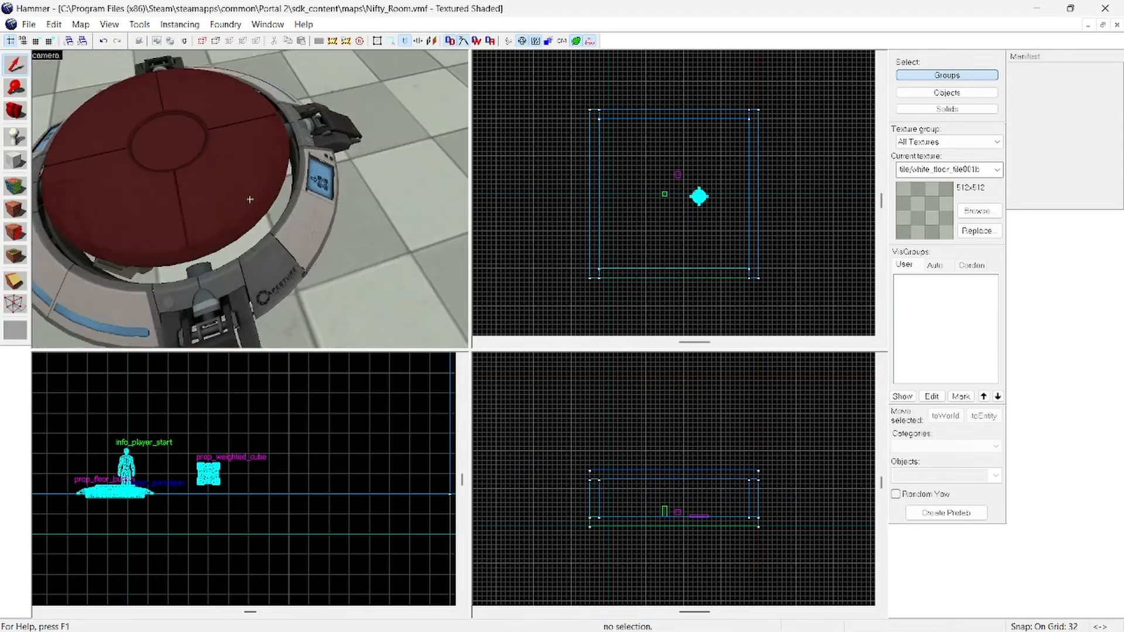
key("s")
left_click(167, 485)
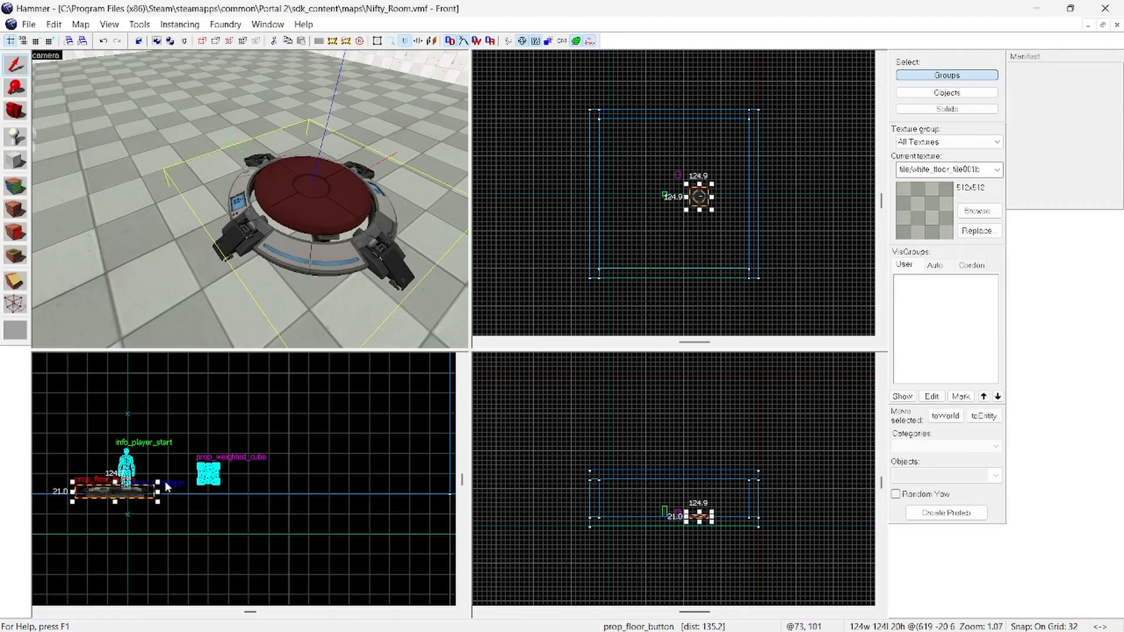
right_click(143, 493)
left_click(173, 480)
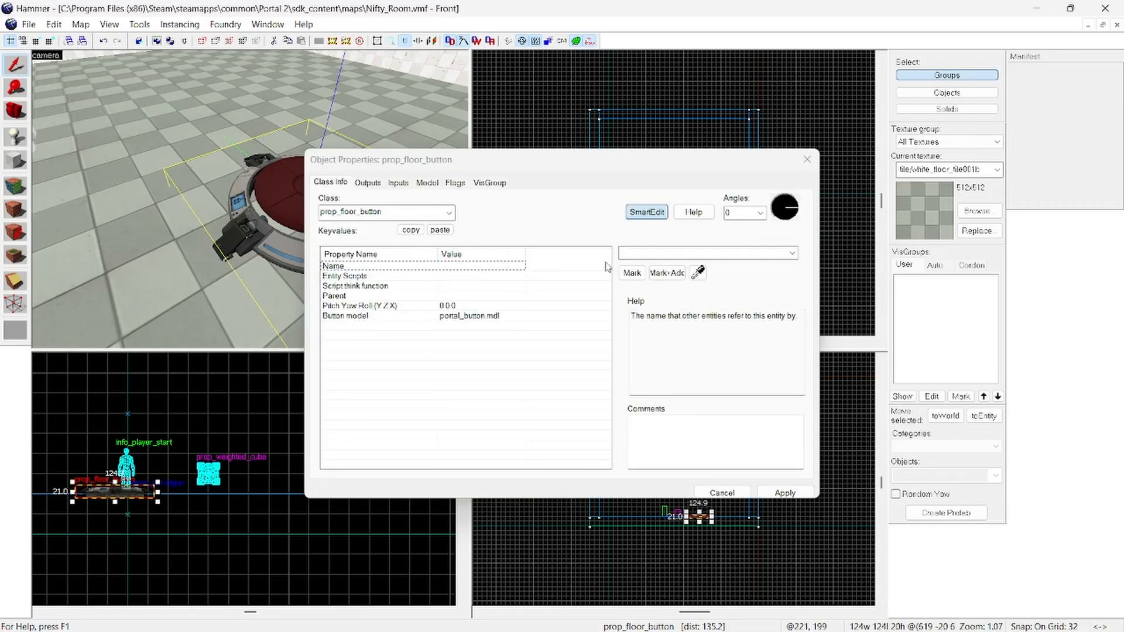
left_click(631, 251)
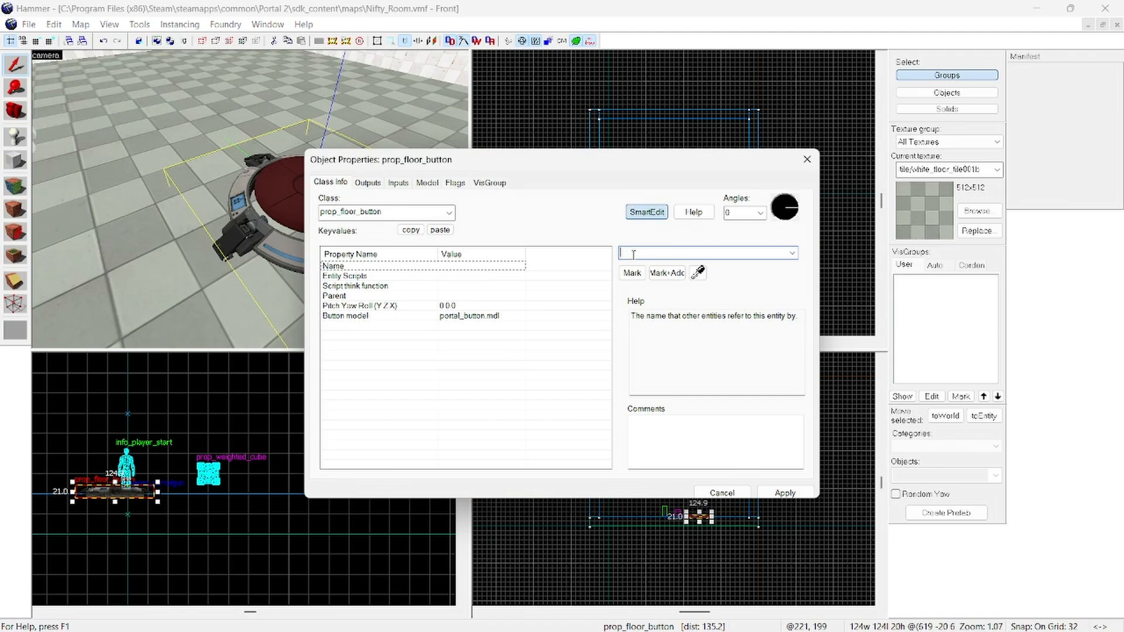
type("Nifty_Button")
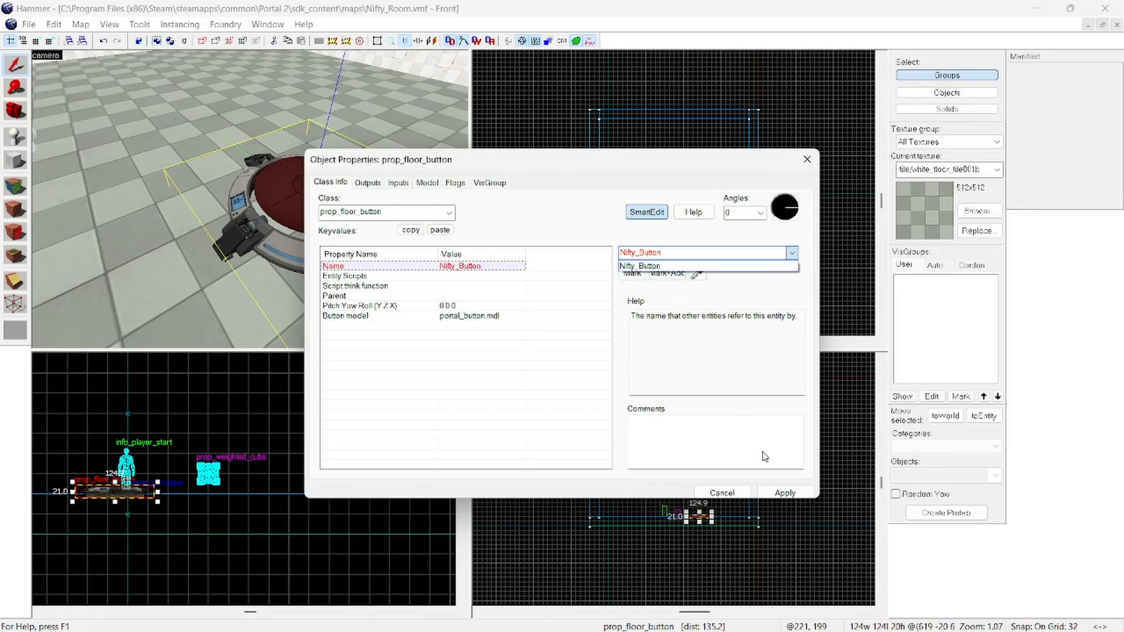
left_click(784, 492)
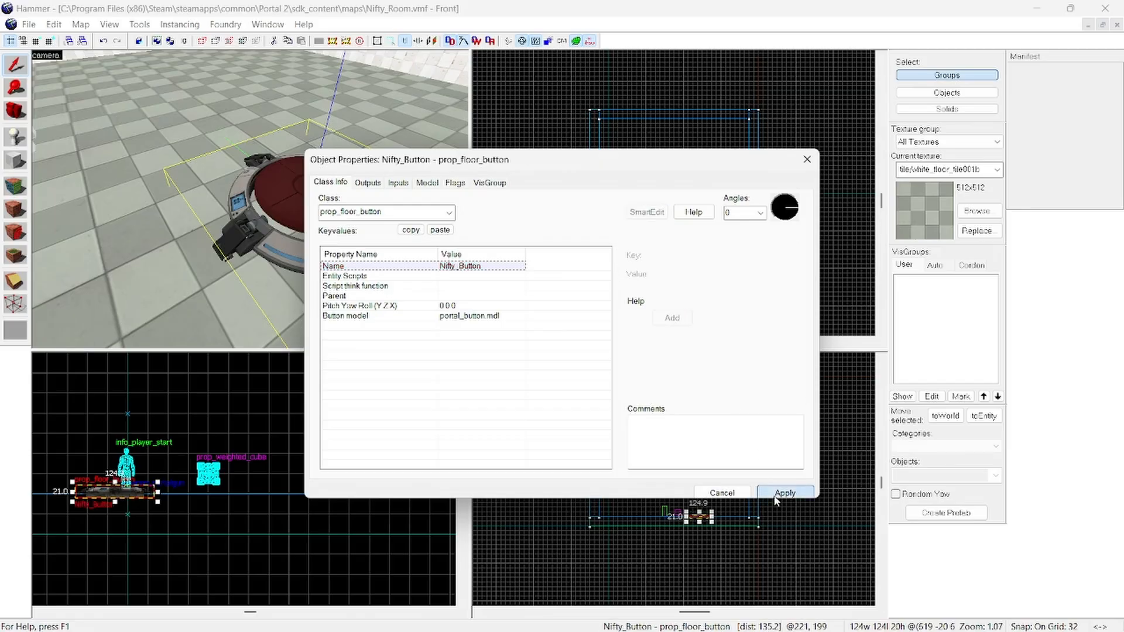
Step: Close the floor button's properties and place a new info_player_start entity on an open floor area beyond the button
left_click(807, 159)
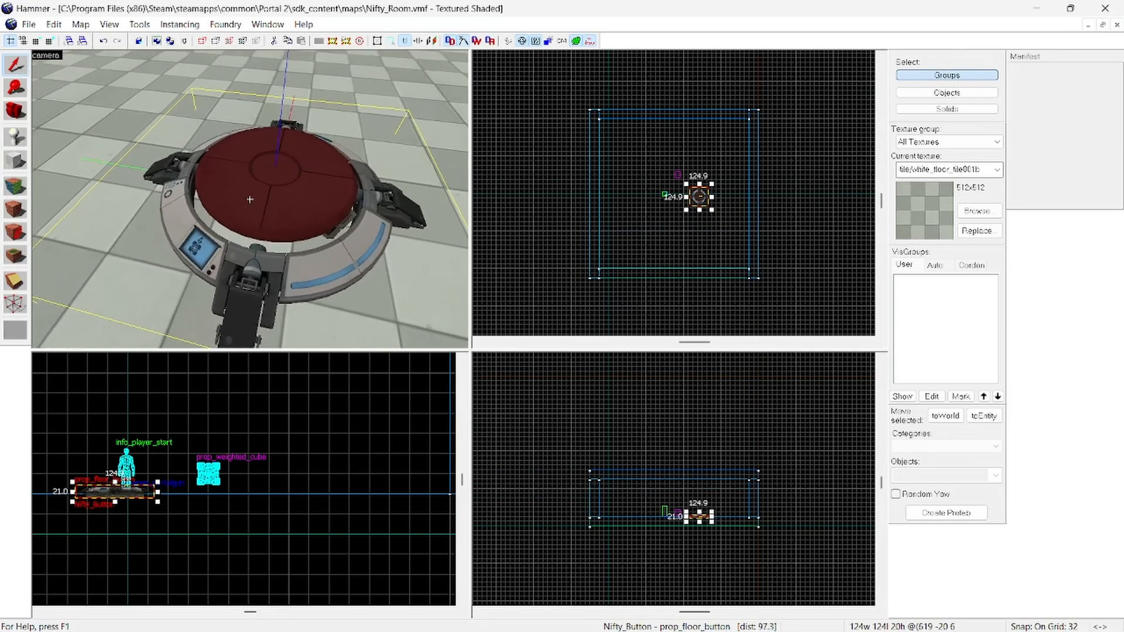
key("w")
key("s")
key("z")
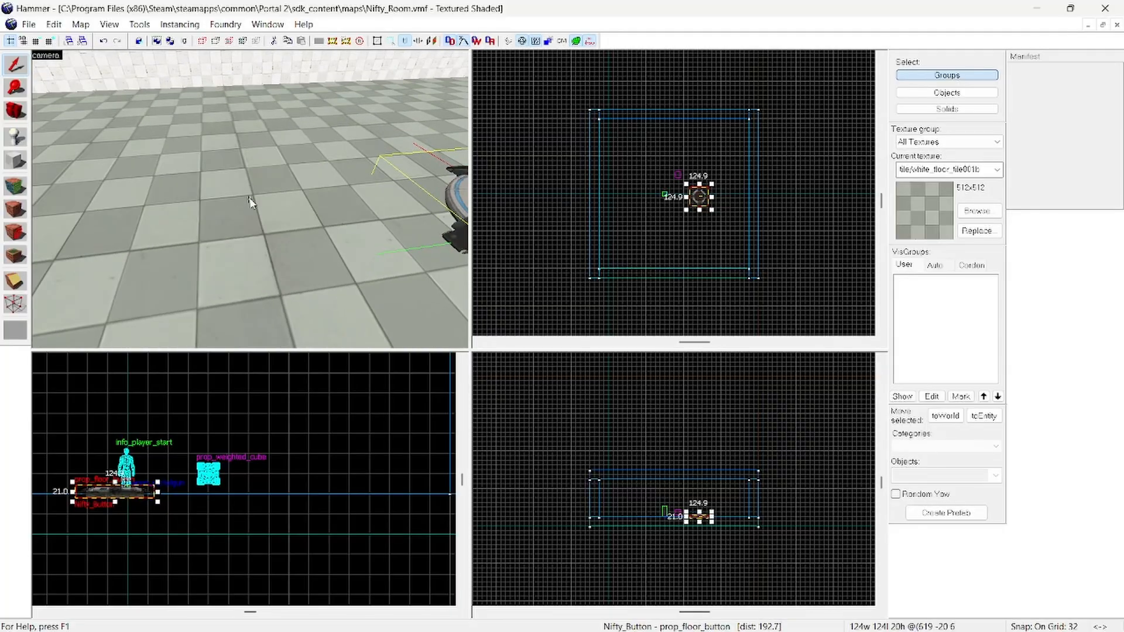
left_click(22, 143)
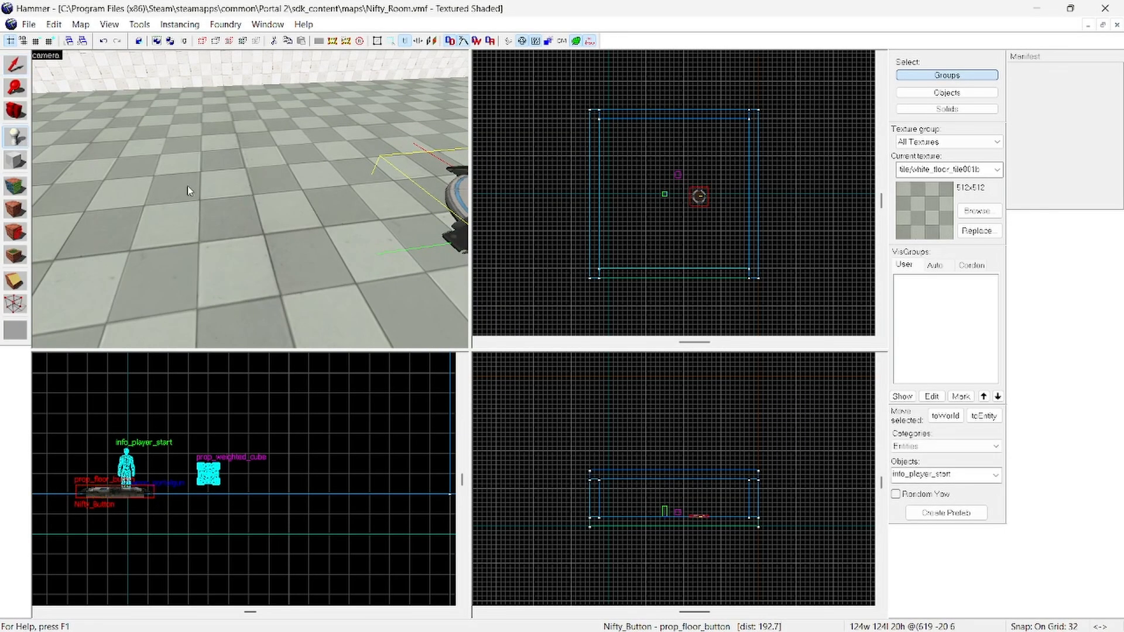
left_click(12, 68)
key("z")
key("w")
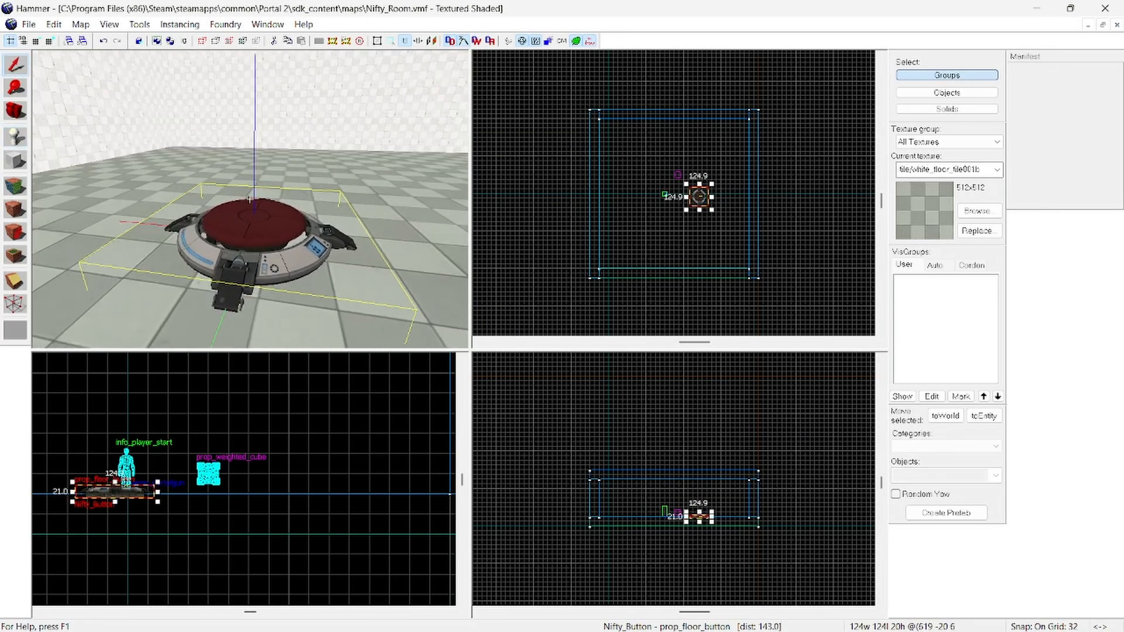
key("w")
key("z")
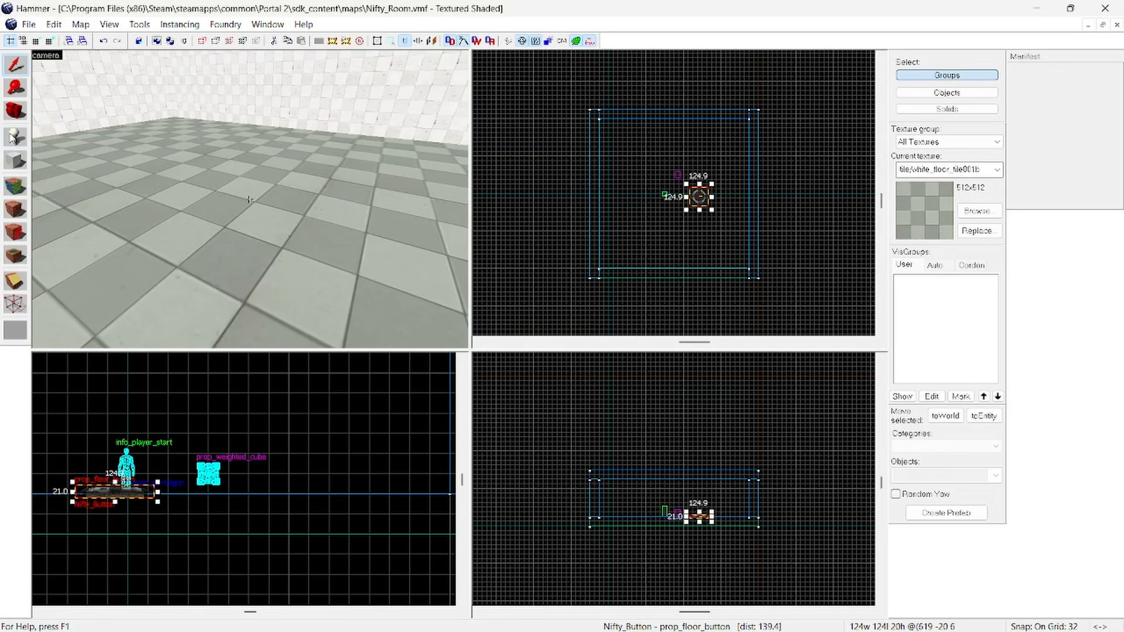
key("shift+e")
left_click(186, 206)
left_click(15, 65)
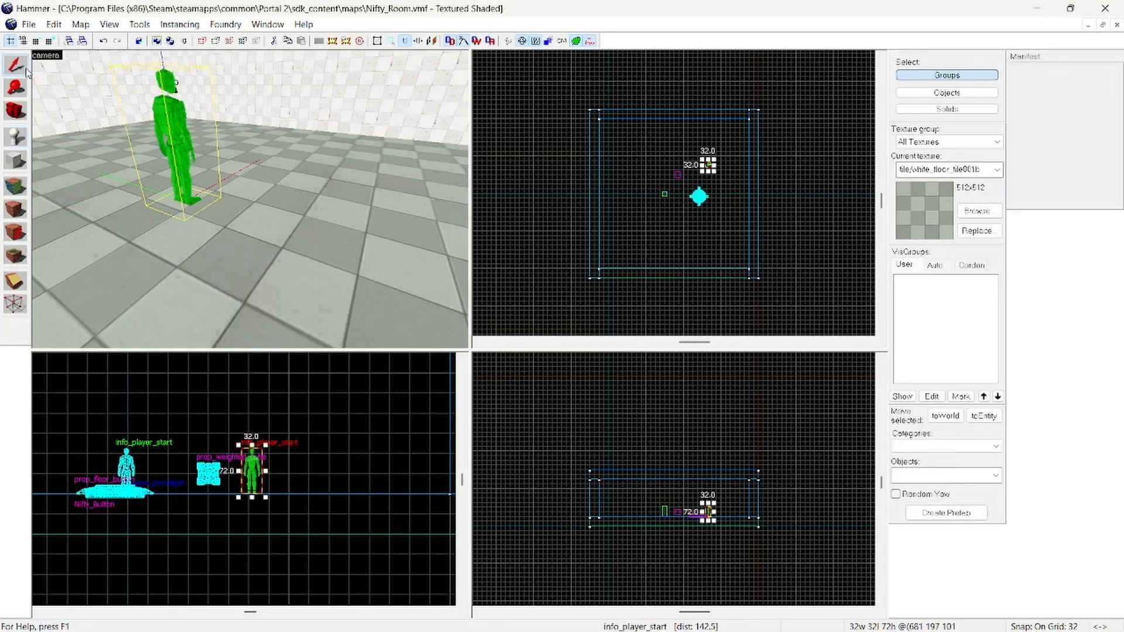
Step: Change the class of the newly placed info_player_start to prop_testchamber_door, apply it, and close the properties
right_click(242, 470)
left_click(328, 460)
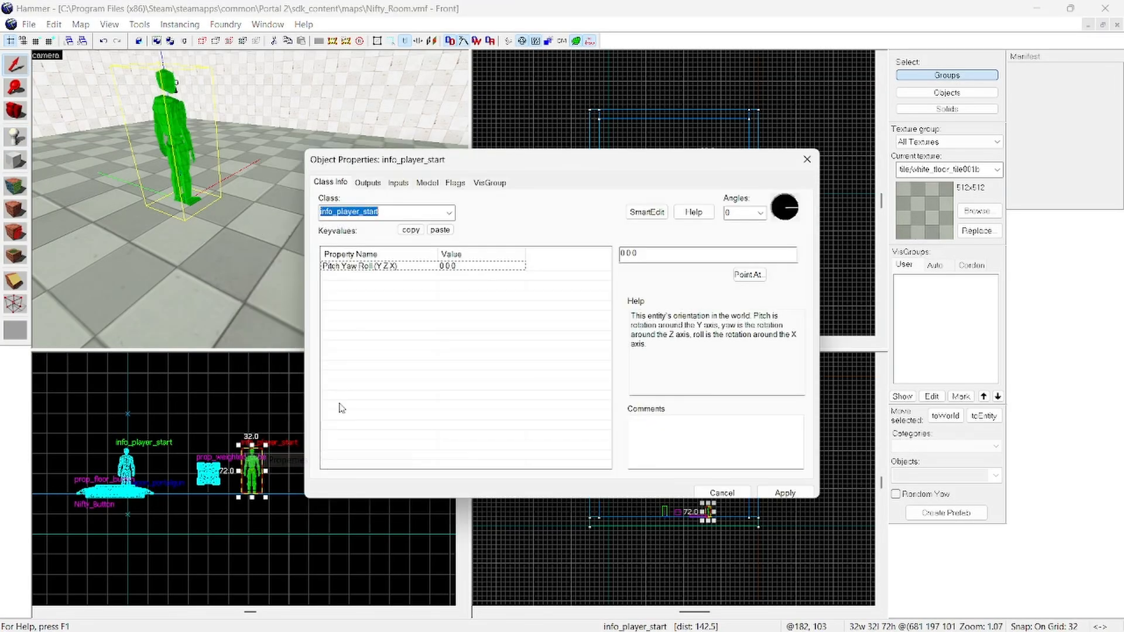
type("do")
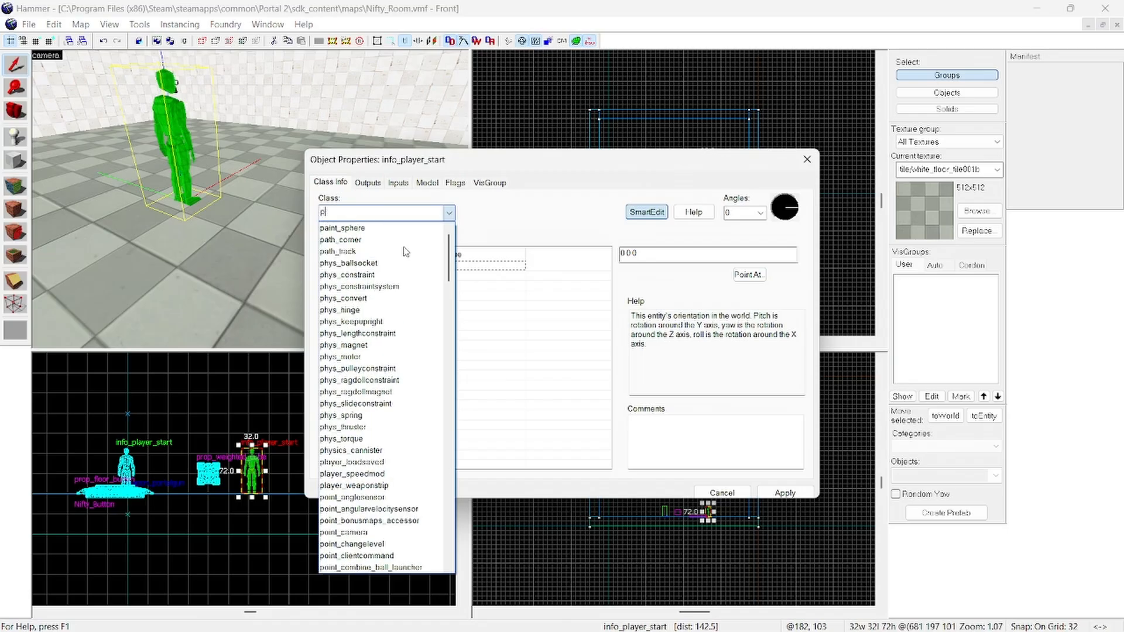
type("or")
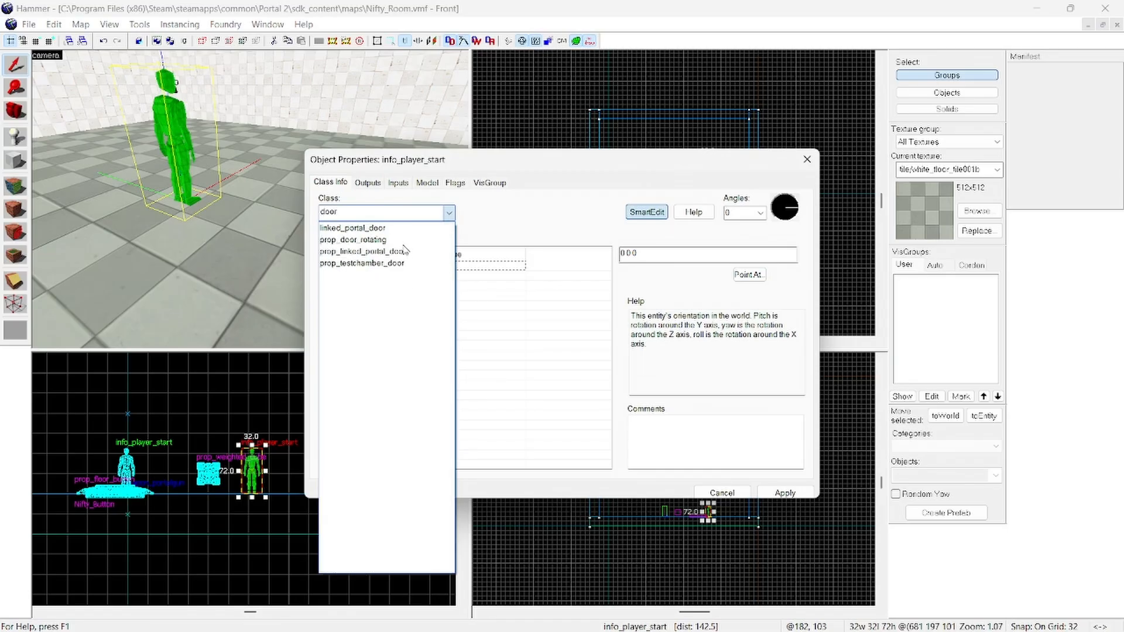
left_click(413, 264)
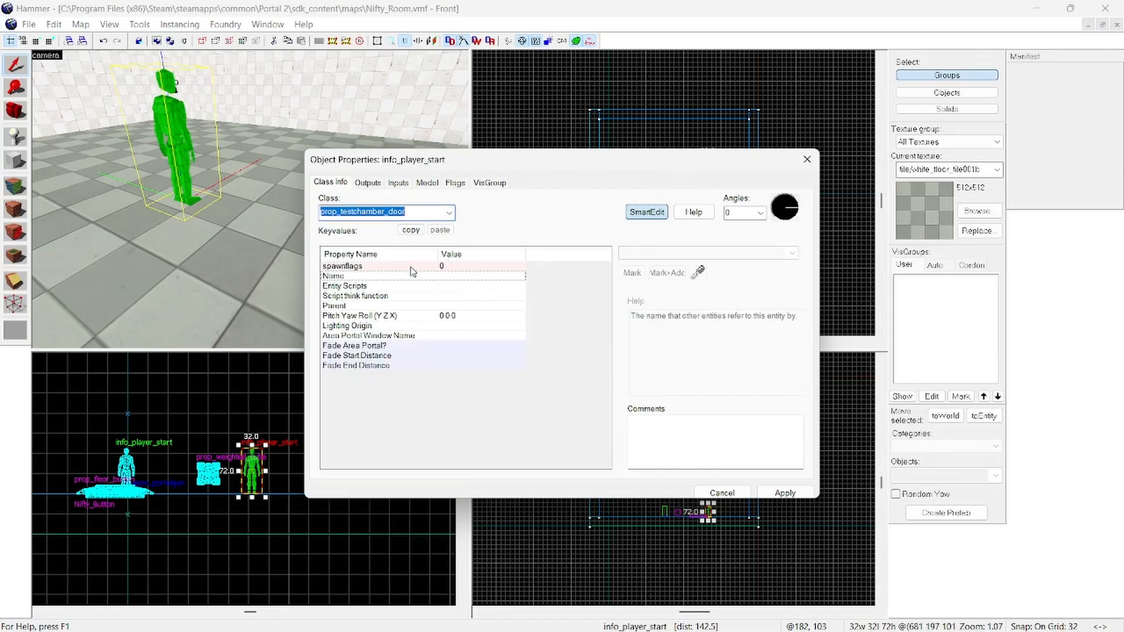
left_click(767, 493)
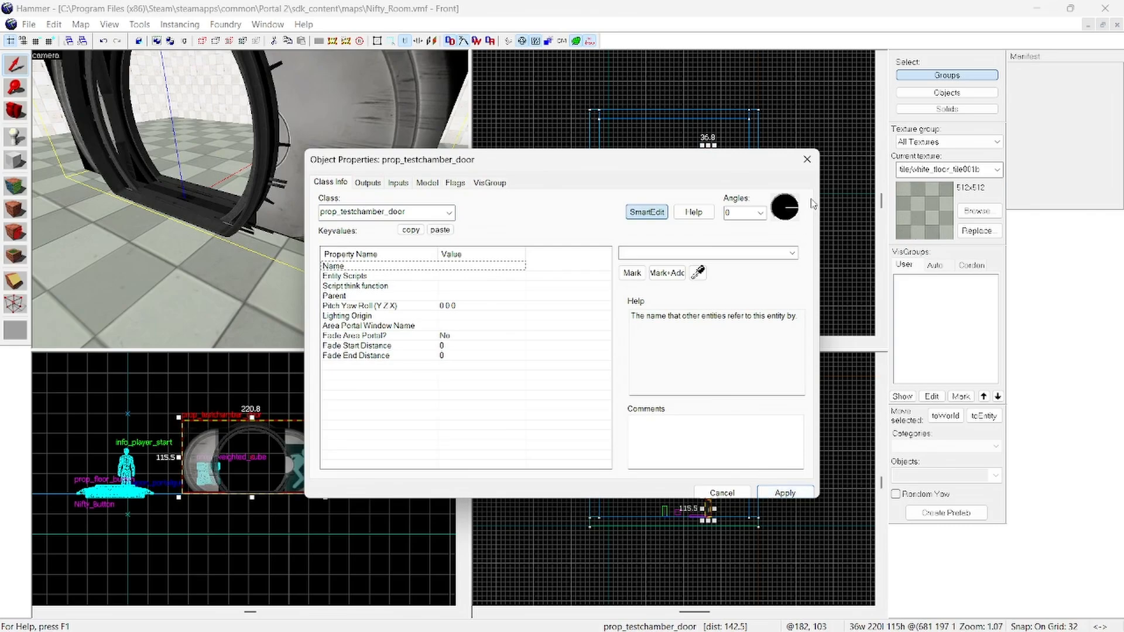
left_click(806, 159)
Step: Rotate the test chamber door about a quarter turn around its vertical axis and clear the selection
key("s")
key("z")
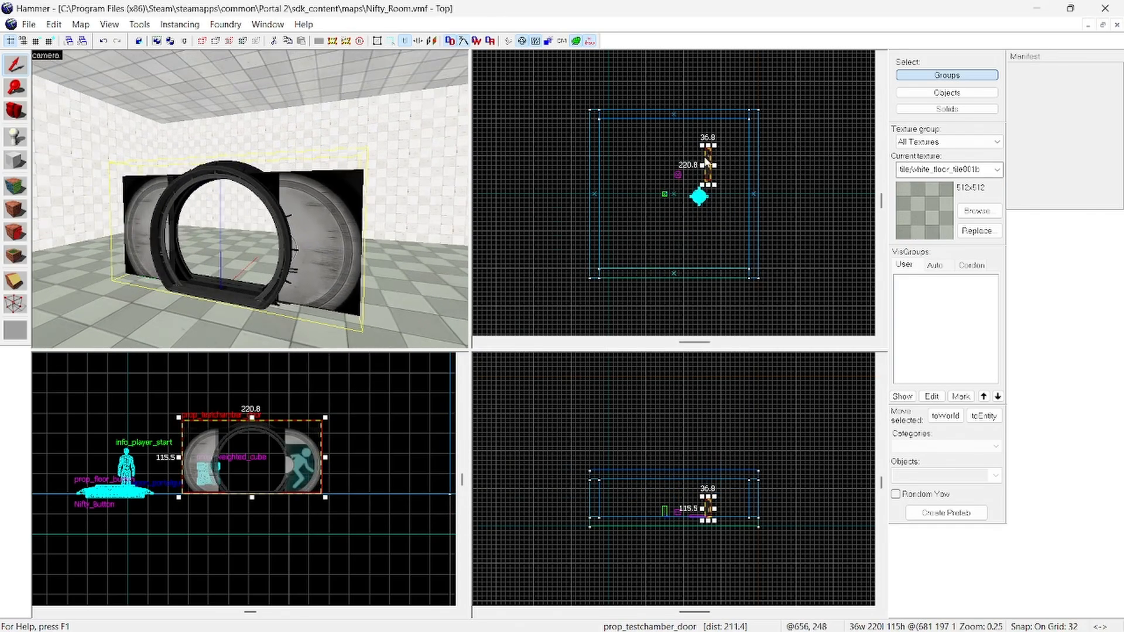
scroll(707, 162, "up", 5)
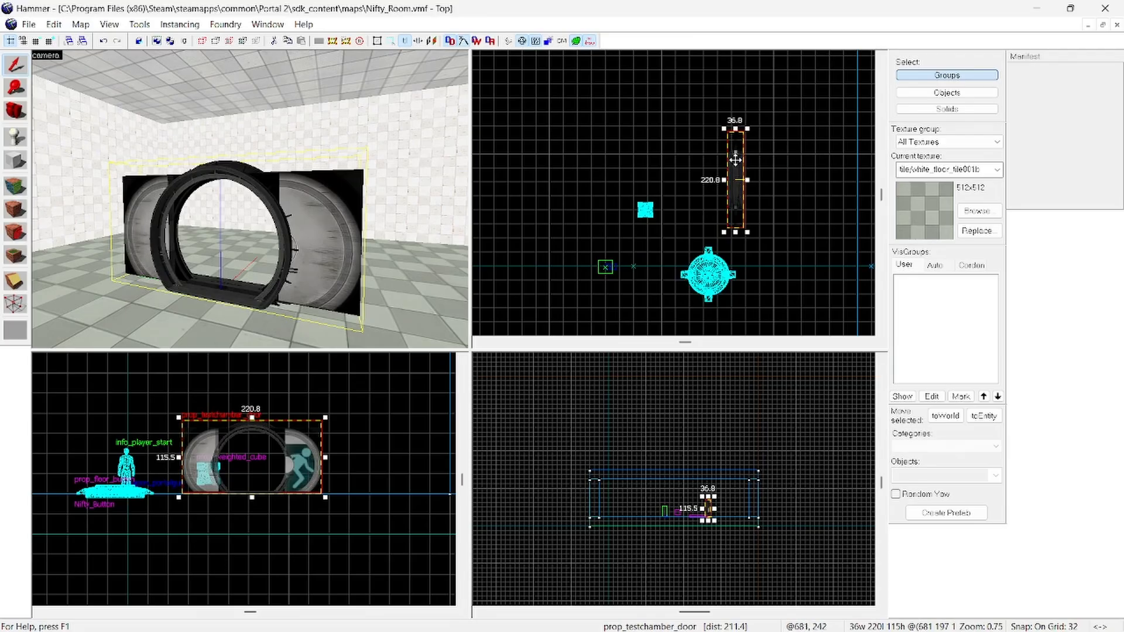
left_click_drag(746, 231, 679, 198)
left_click(774, 245)
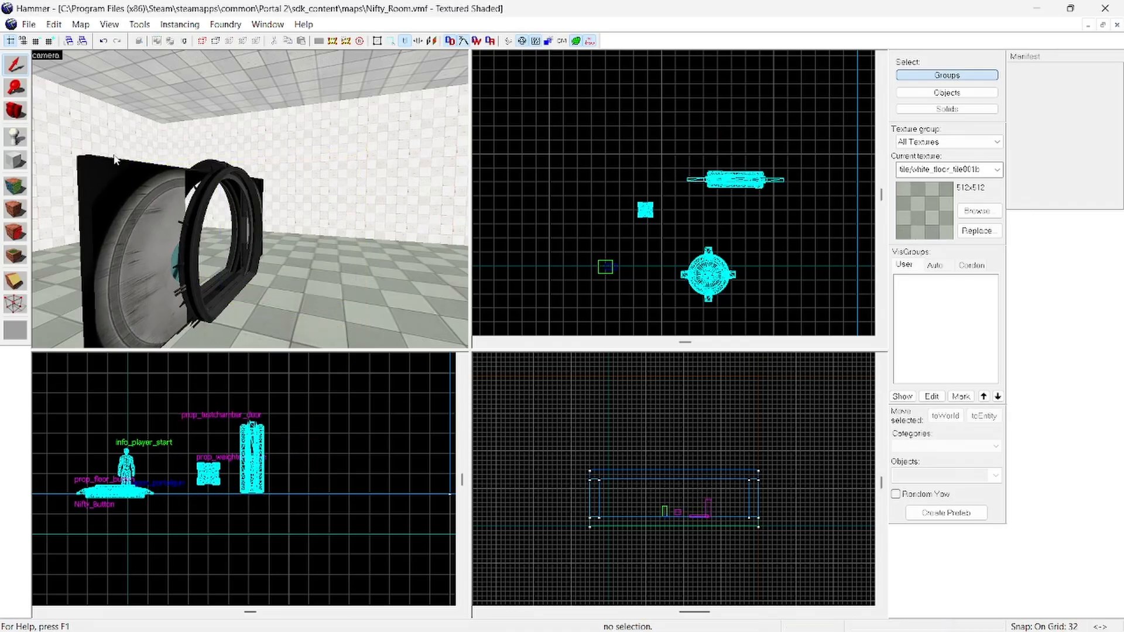
Step: Name the test chamber door Stellar_Looking_Door in its properties, apply the change, and close the dialog
key("s")
key("d")
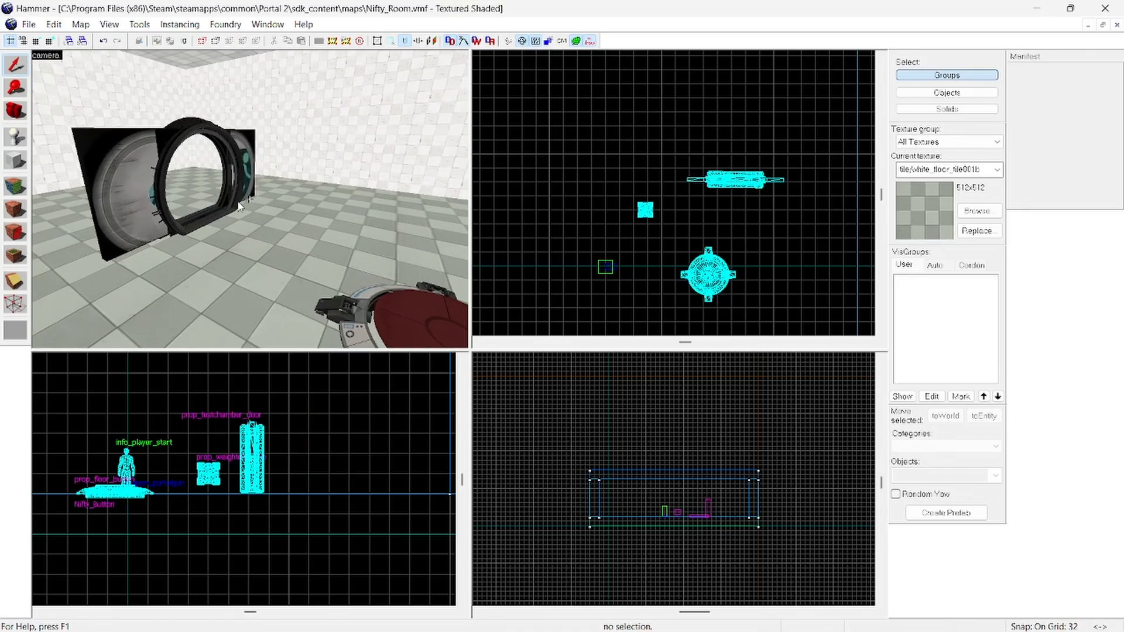
key("z")
left_click(244, 202)
right_click(237, 436)
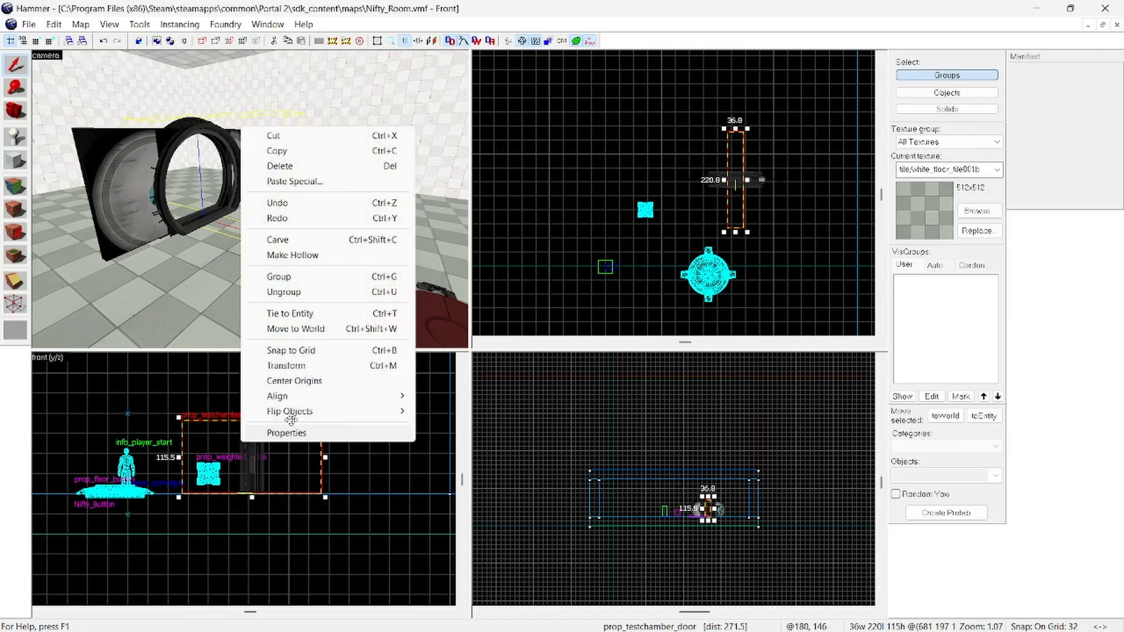
left_click(290, 433)
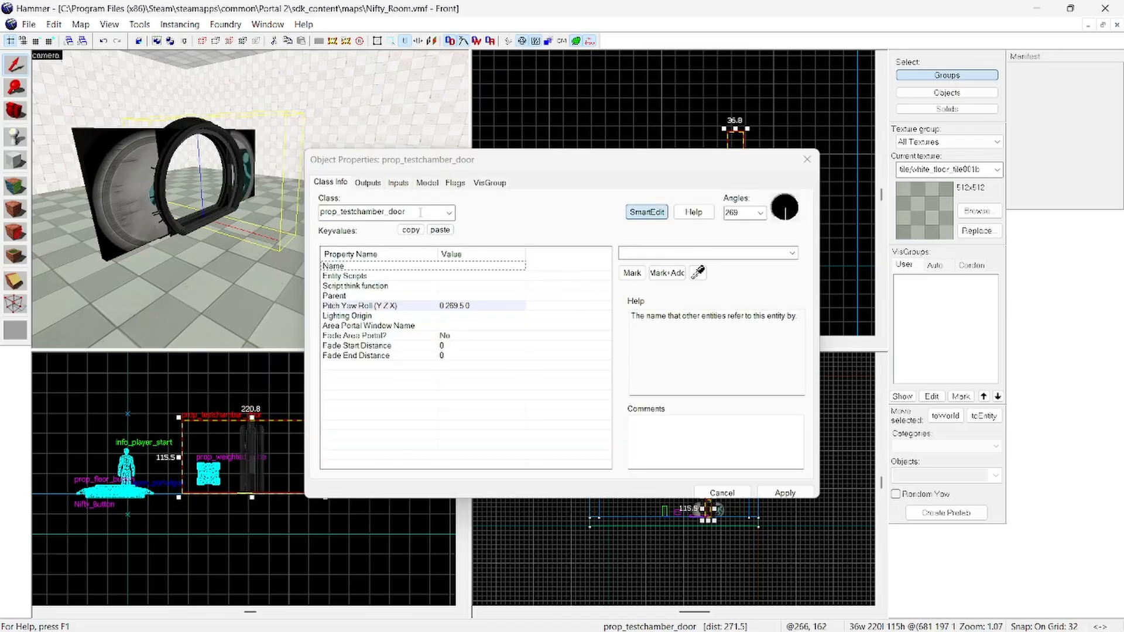
left_click(633, 255)
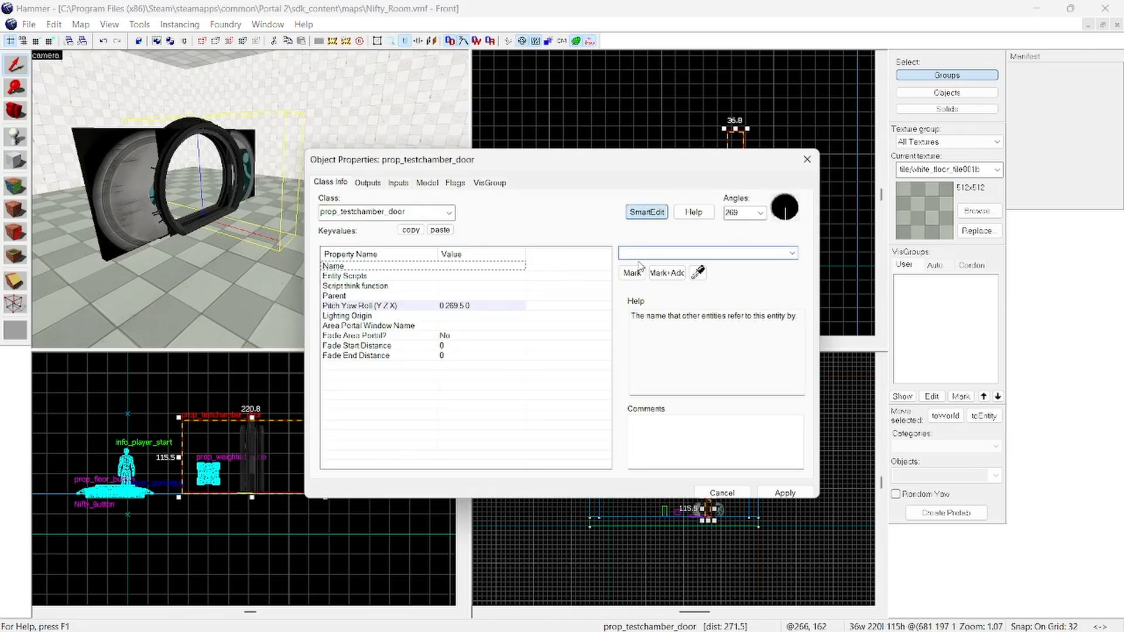
type("Stellar_Looking_Door")
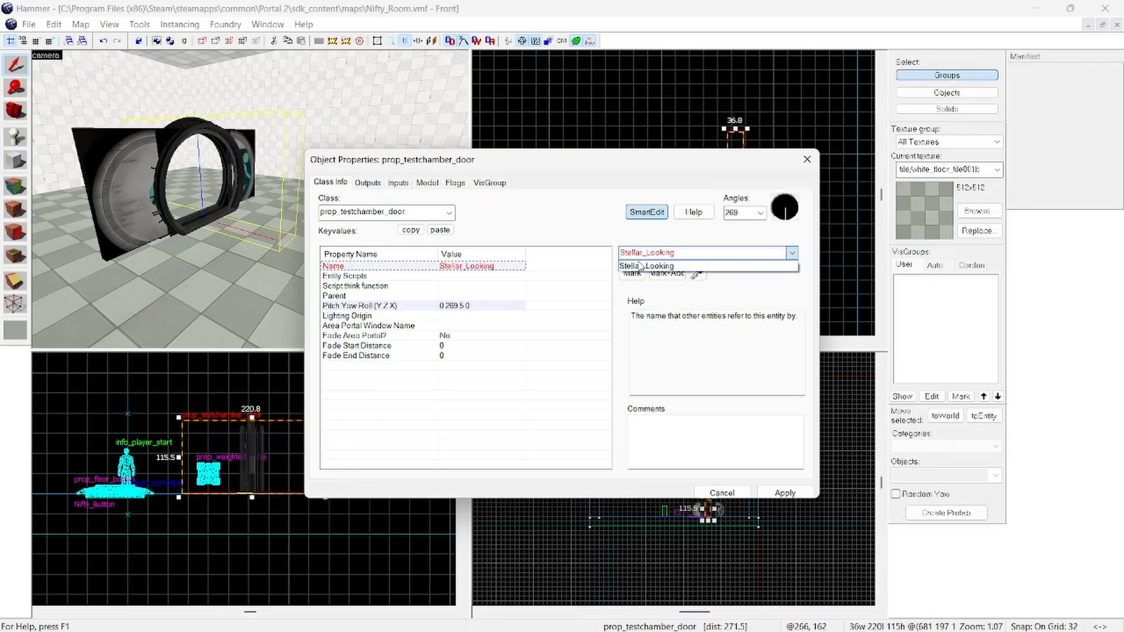
left_click(786, 496)
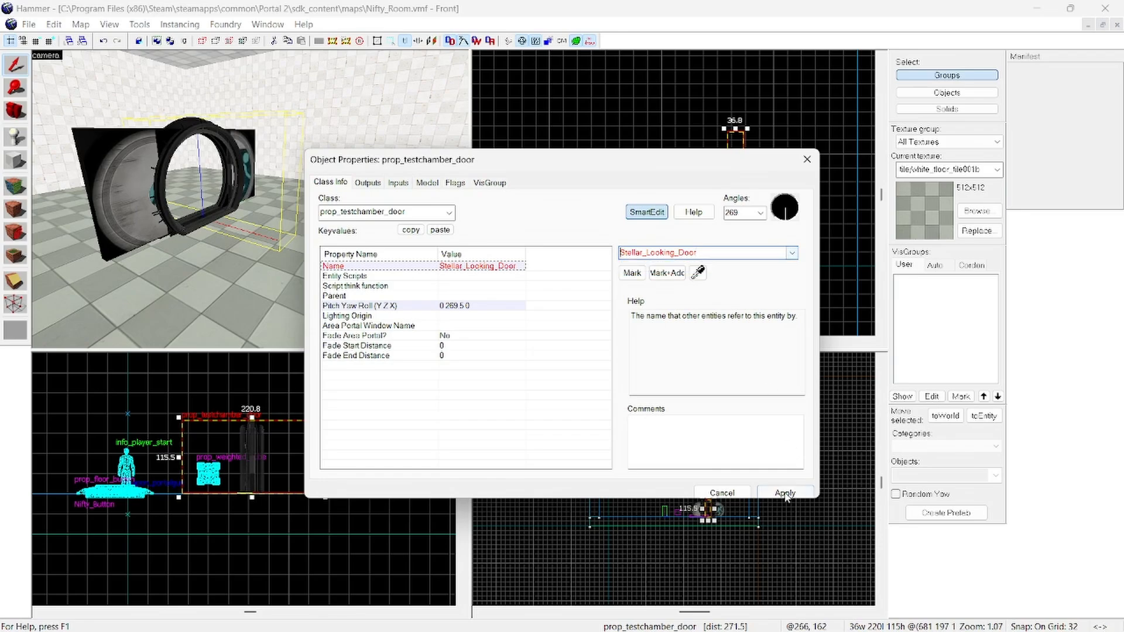
left_click(801, 168)
Step: Select the Nifty_Button floor button and open the outputs section of its object properties
key("z")
key("s")
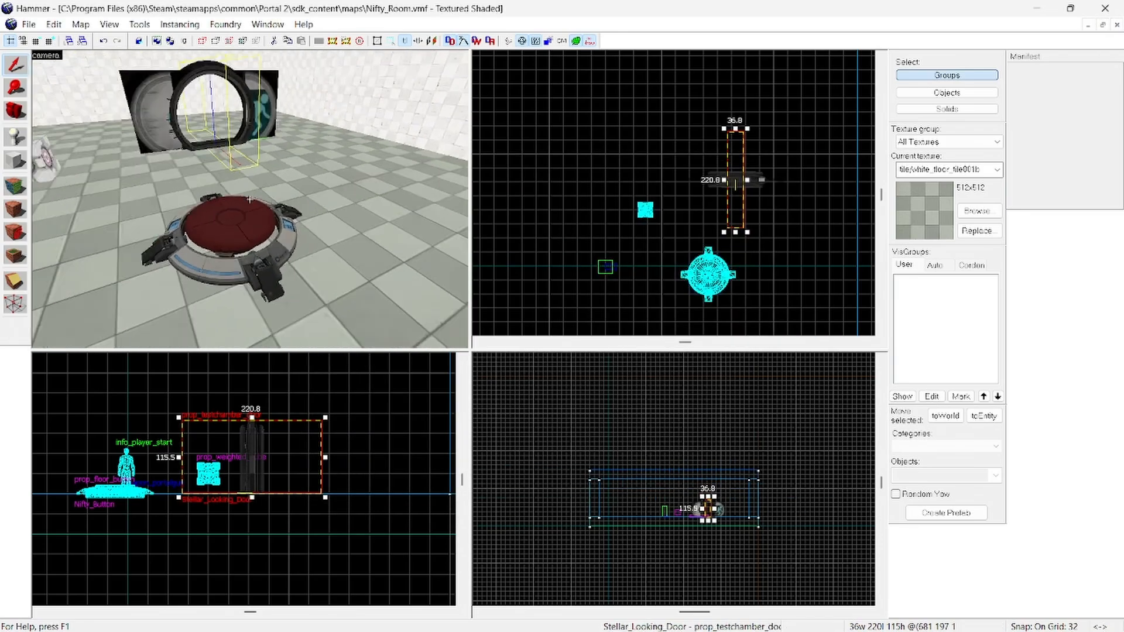
key("z")
left_click(318, 264)
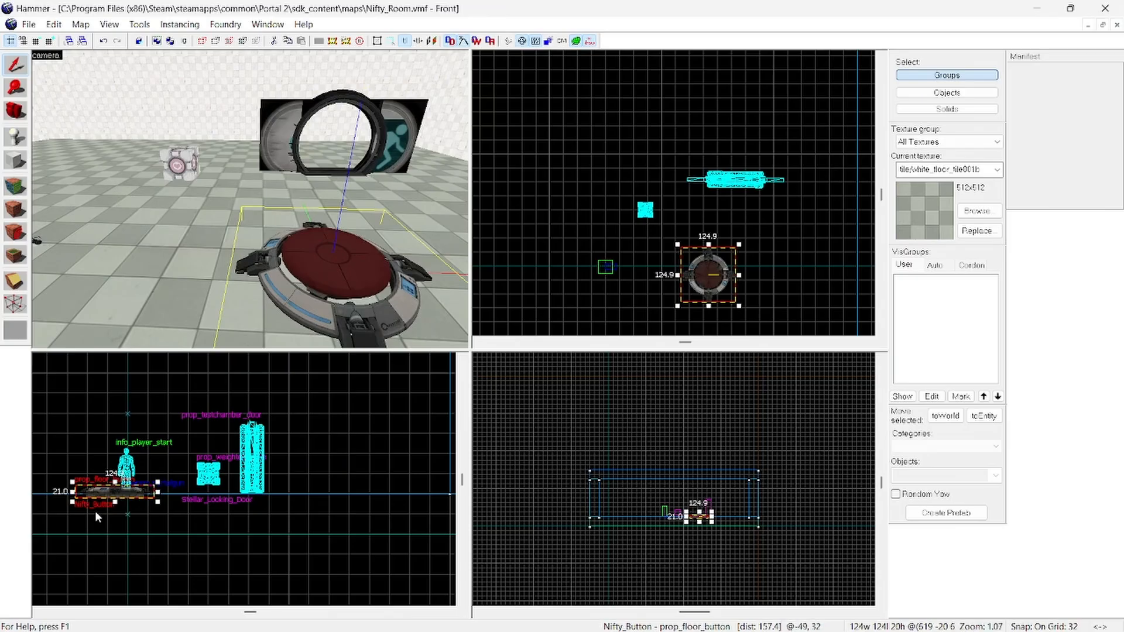
right_click(95, 492)
left_click(139, 485)
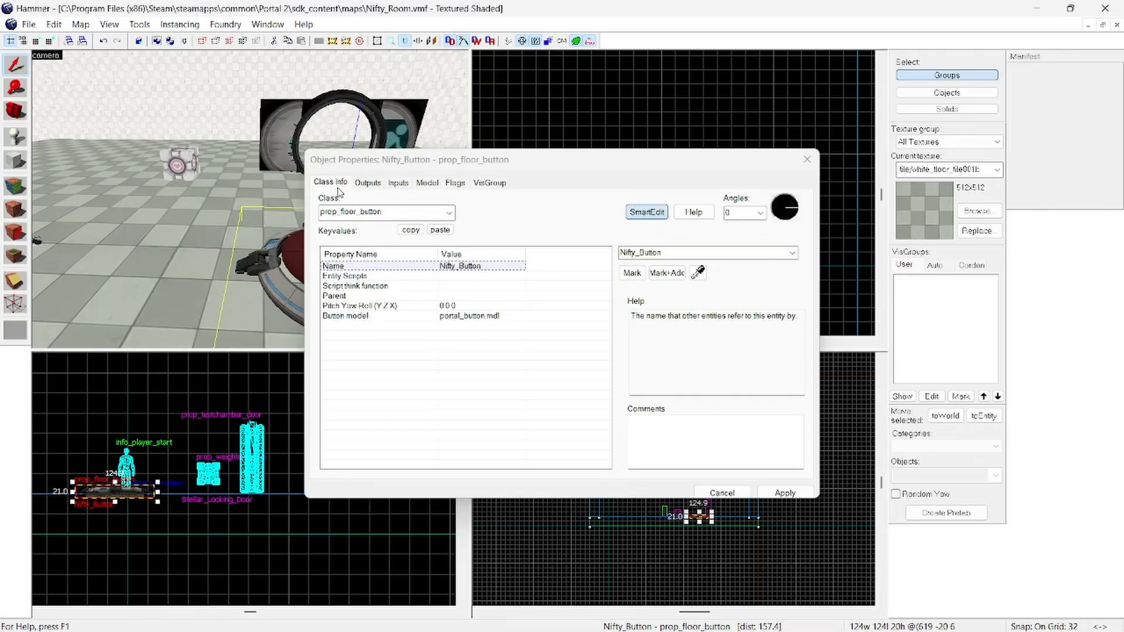
left_click(367, 183)
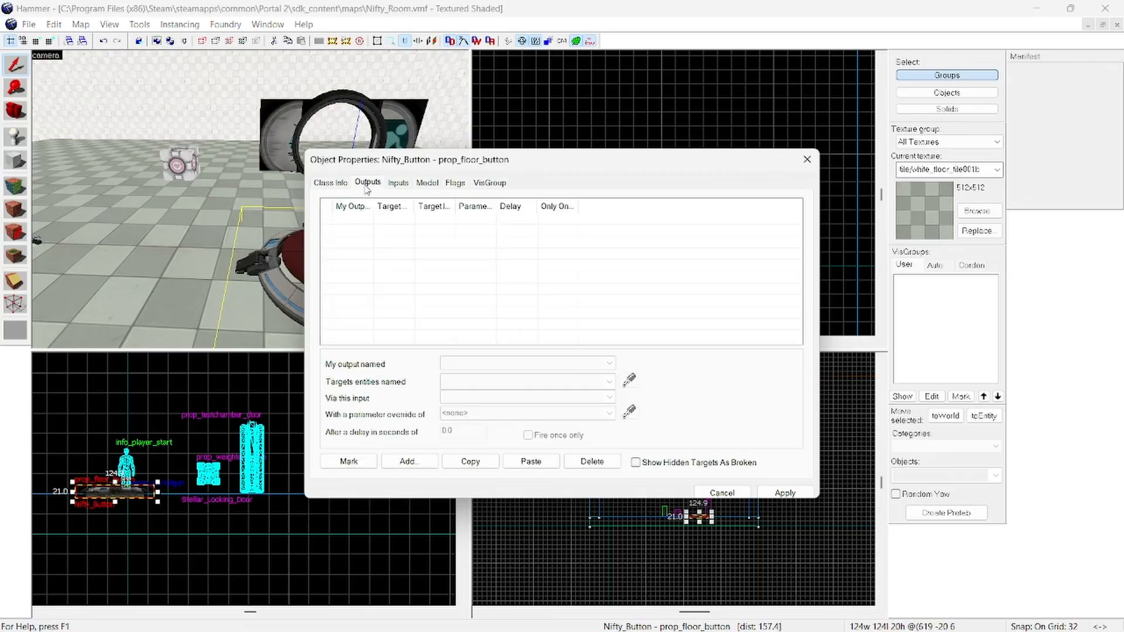
Step: Add an OnPressed output to the floor button that targets Stellar_Looking_Door with the Open input
left_click(408, 462)
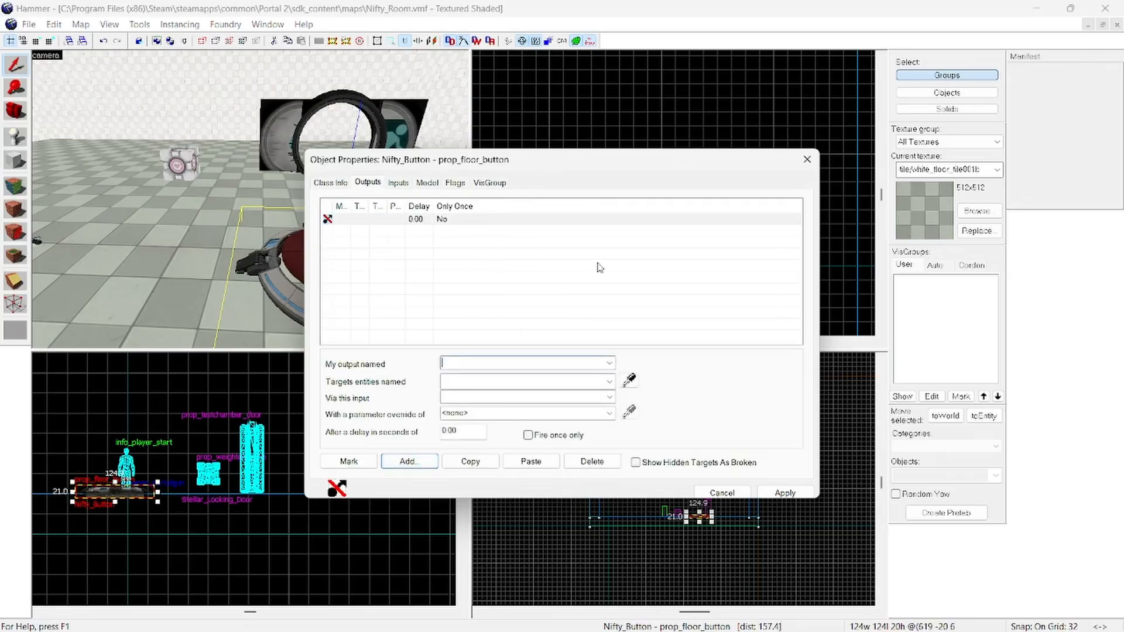
left_click(606, 365)
left_click(594, 369)
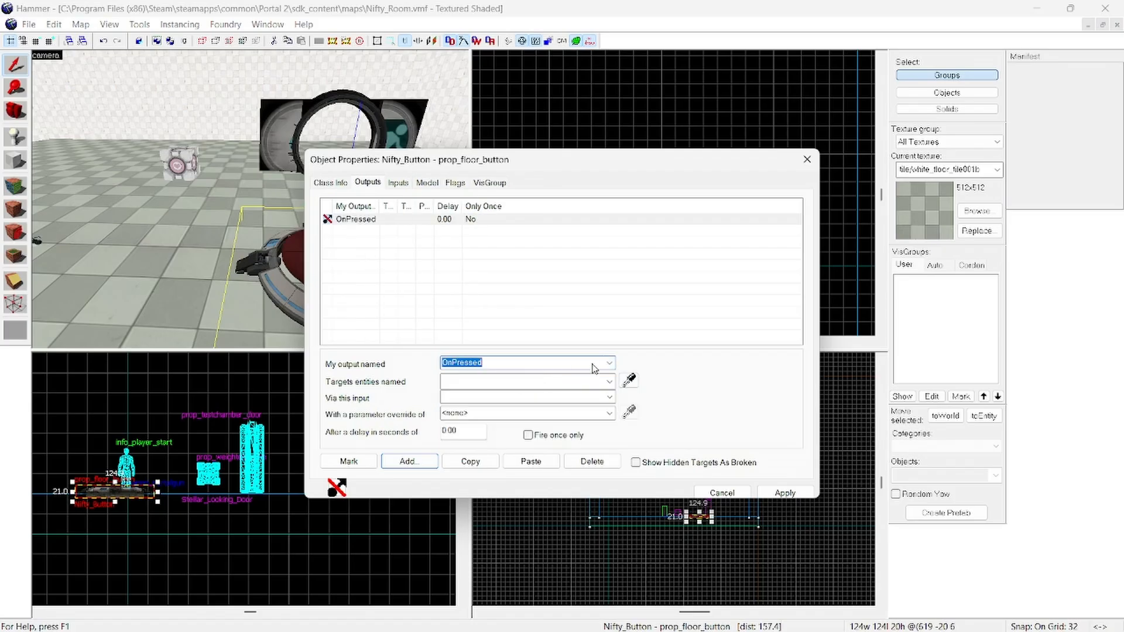
left_click(610, 381)
left_click(547, 407)
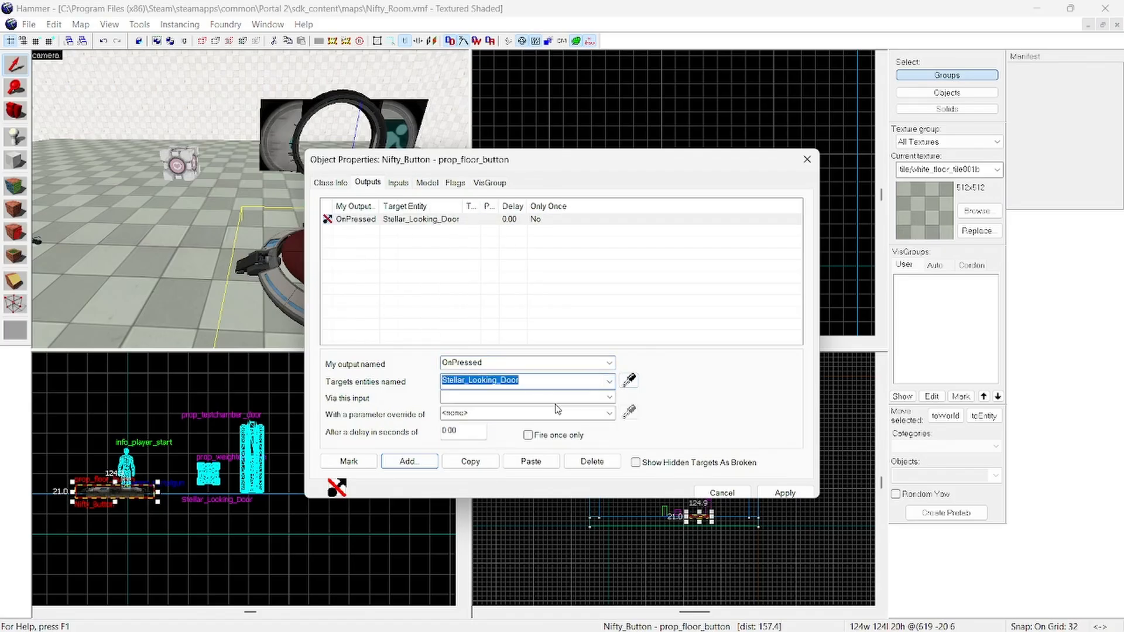
left_click(605, 398)
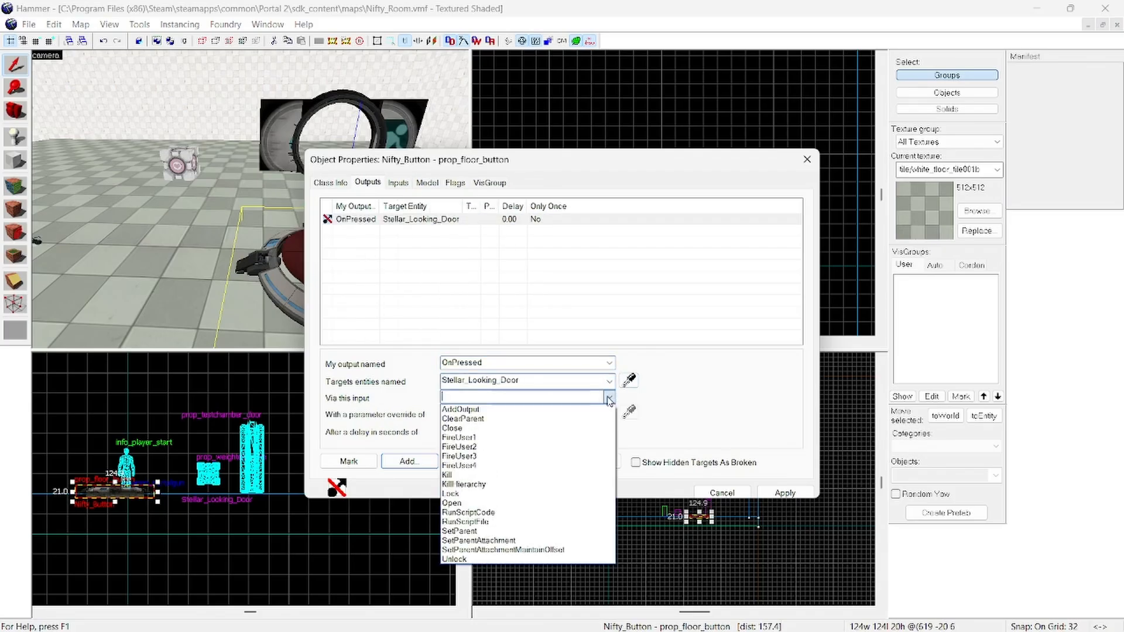
left_click(471, 502)
Step: Add a second output, OnUnPressed, that sends Close to Stellar_Looking_Door, then apply the outputs and close the properties
left_click(409, 462)
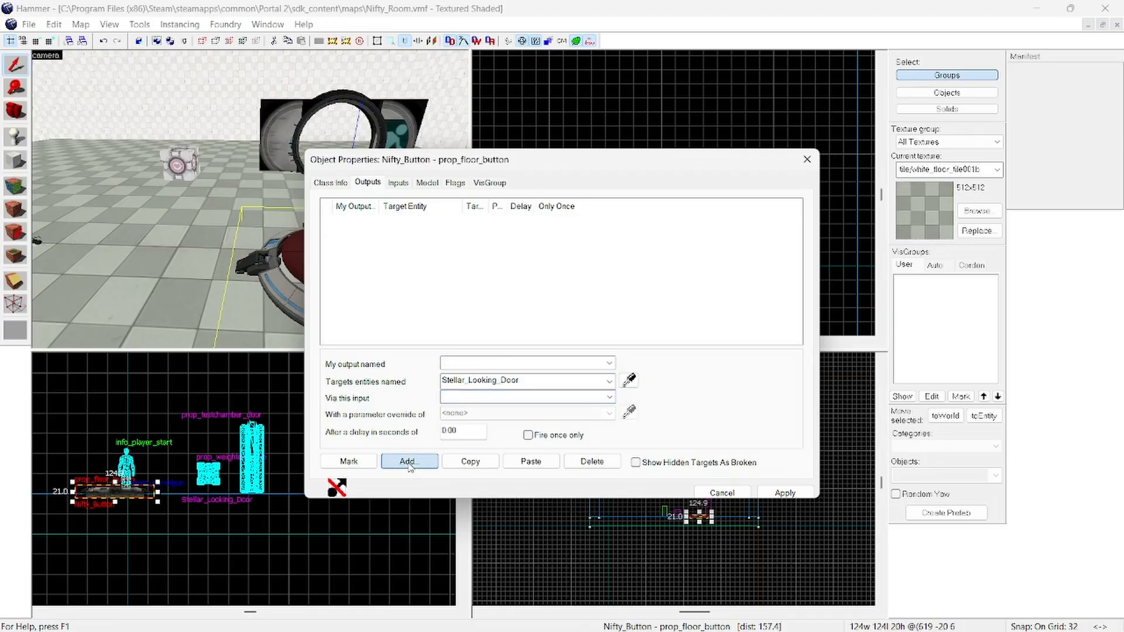
left_click(609, 364)
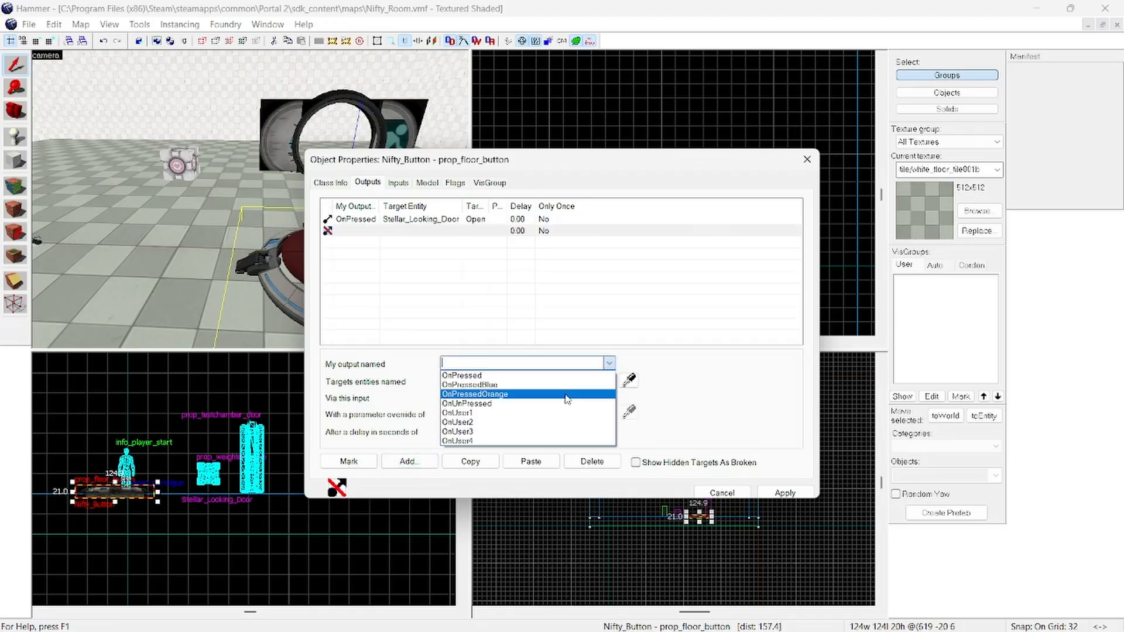
left_click(521, 403)
left_click(609, 381)
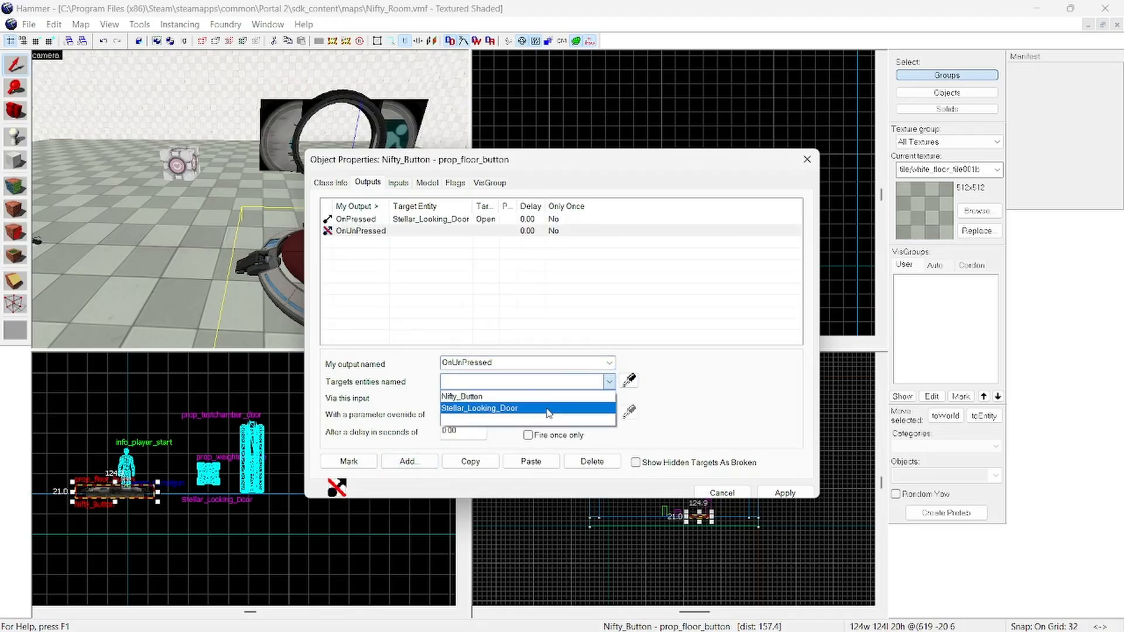
left_click(553, 407)
left_click(609, 399)
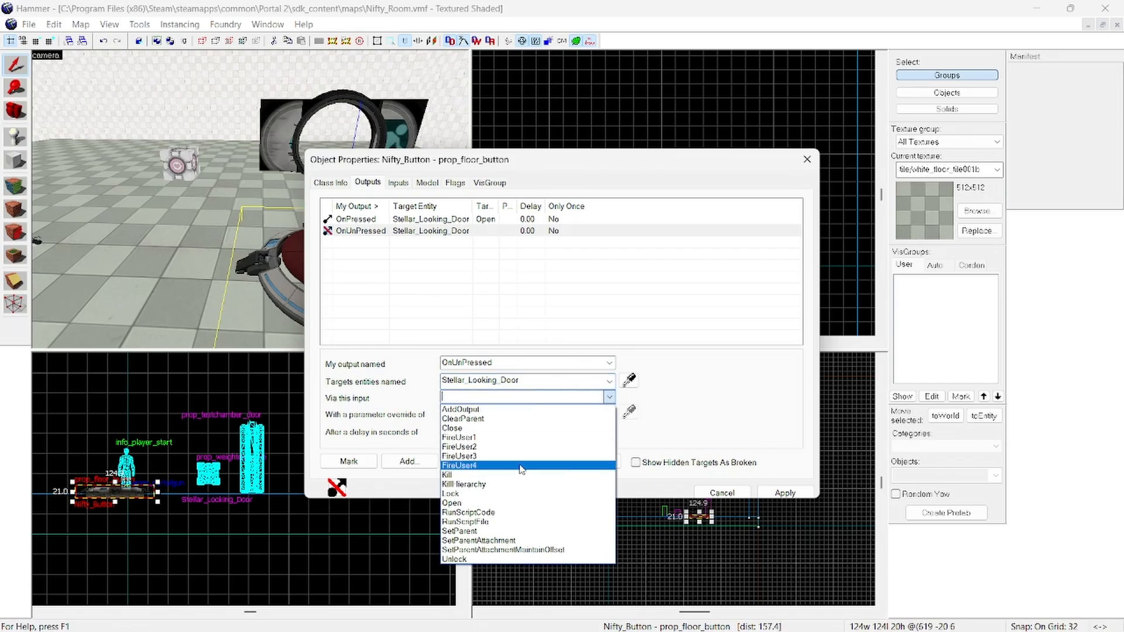
left_click(479, 430)
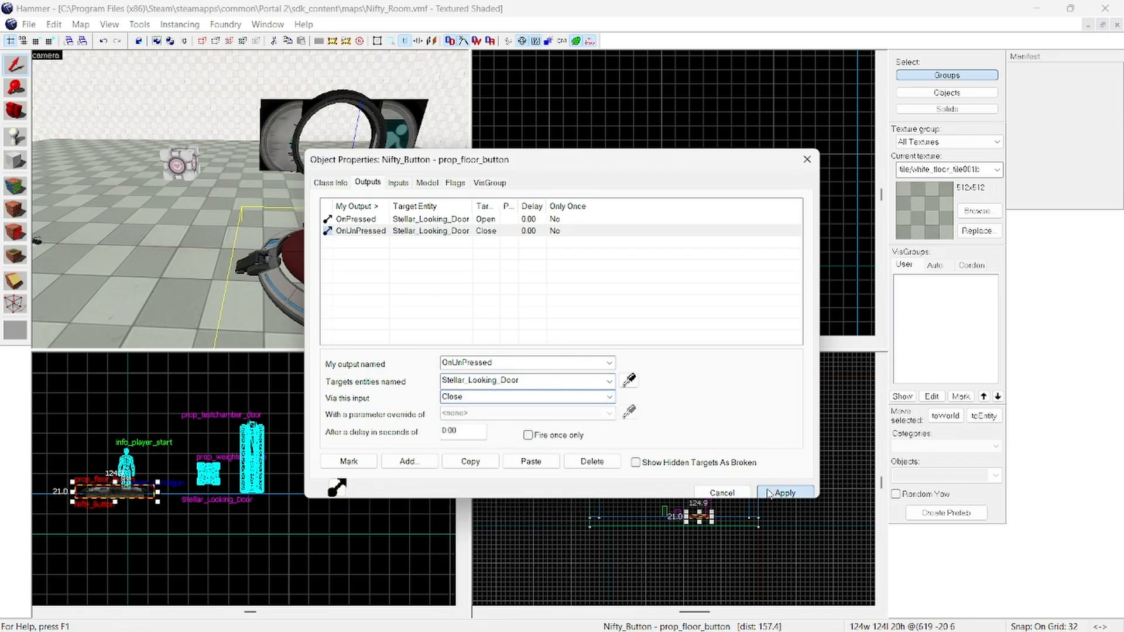
left_click(785, 493)
left_click(798, 142)
left_click(807, 159)
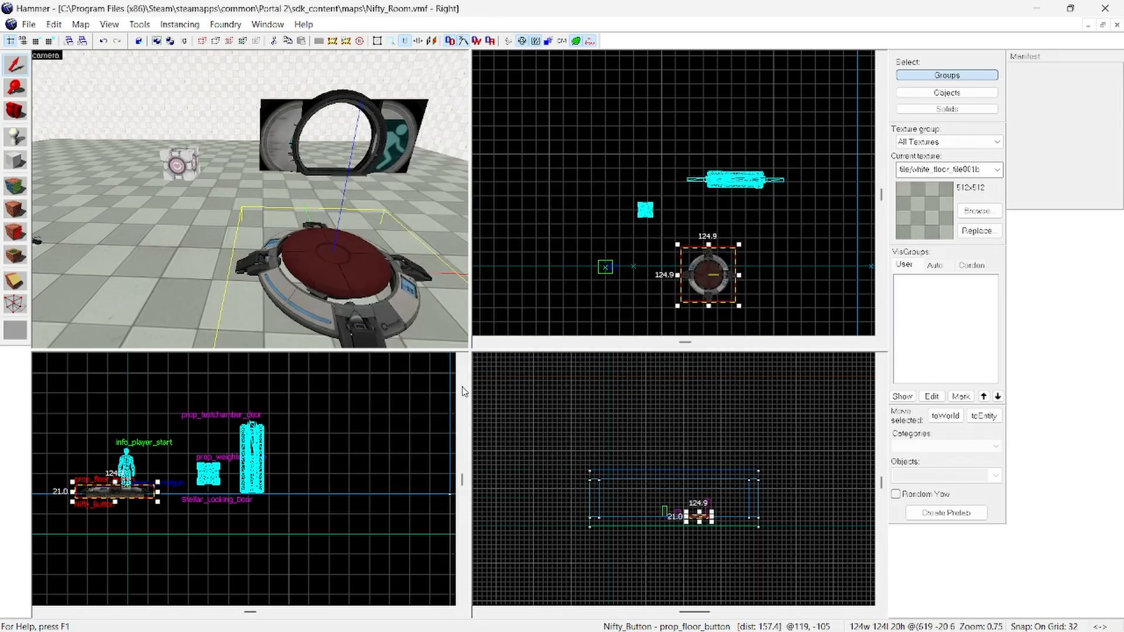
Step: Clear the selection and look over the room with the button, companion cube, and door
left_click(404, 398)
key("z")
key("d")
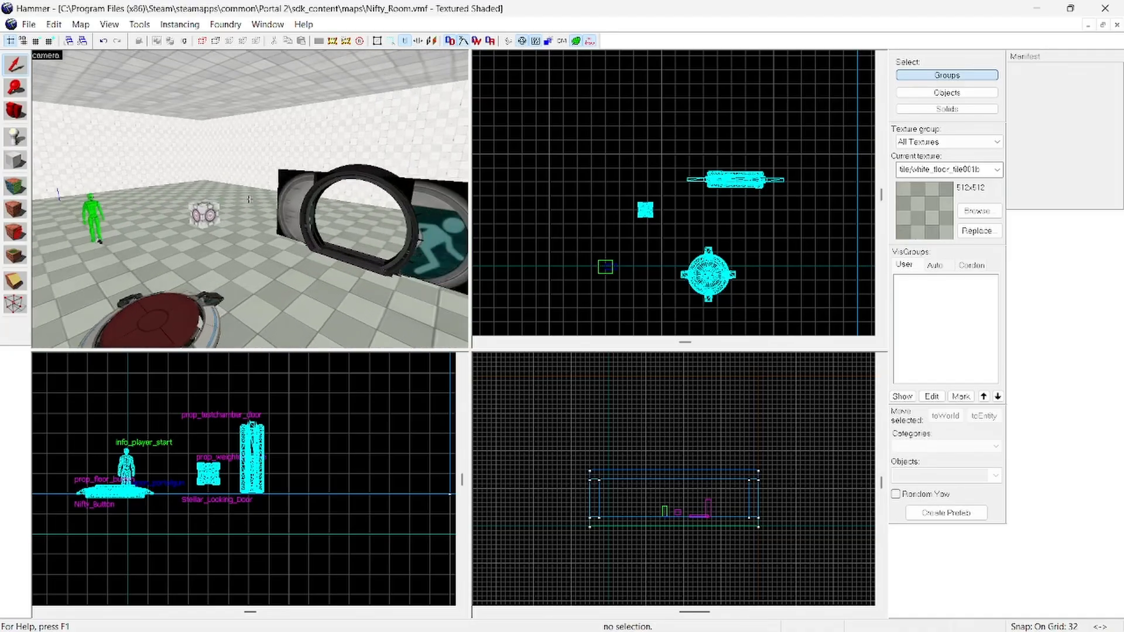
Step: Examine the player start, companion cube, floor button and test chamber door from several camera positions around the room
key("w")
key("z")
key("z")
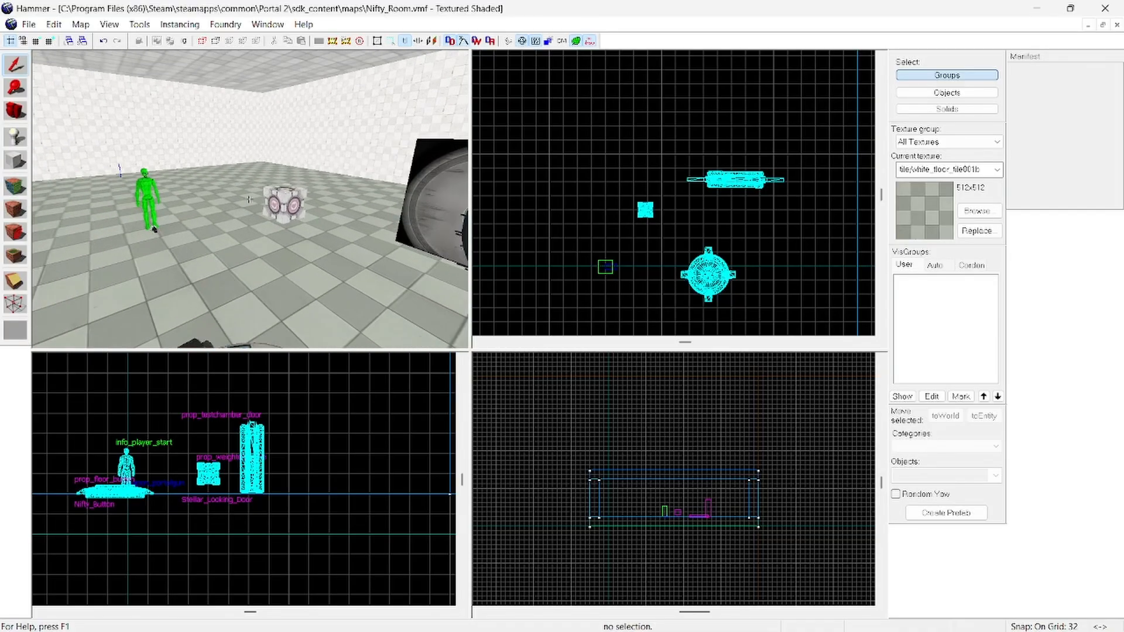
key("w")
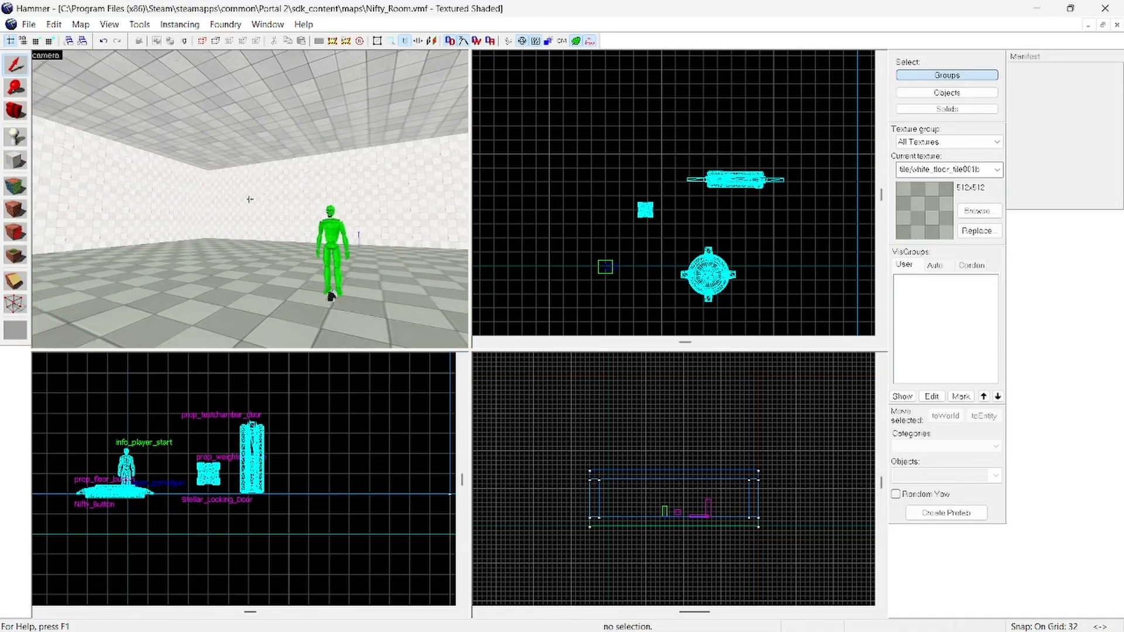
key("s")
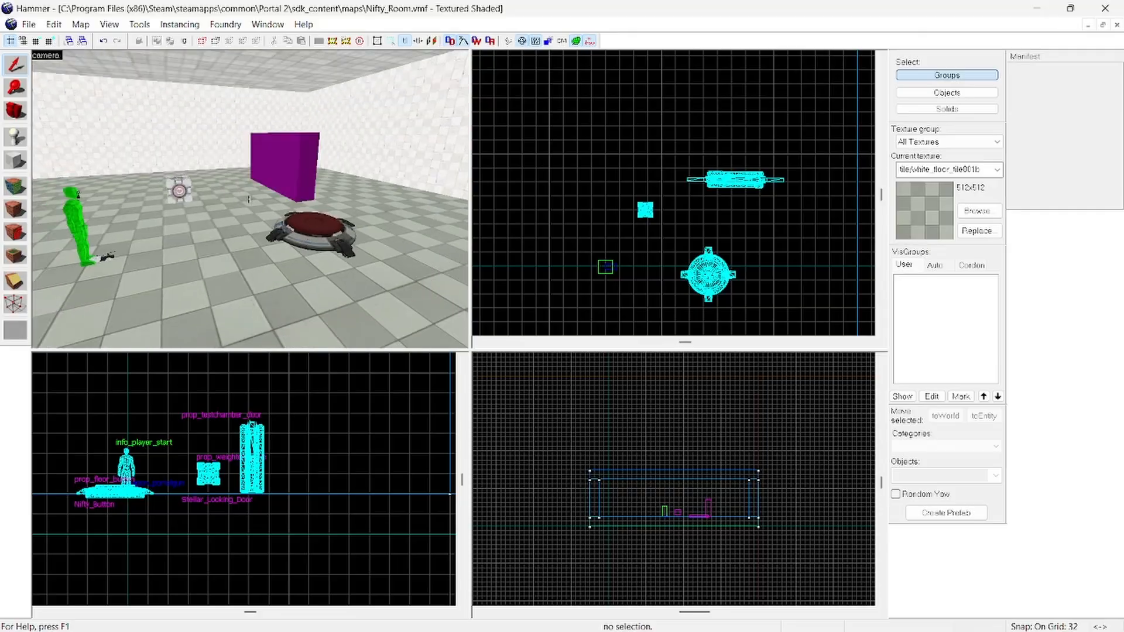
key("w")
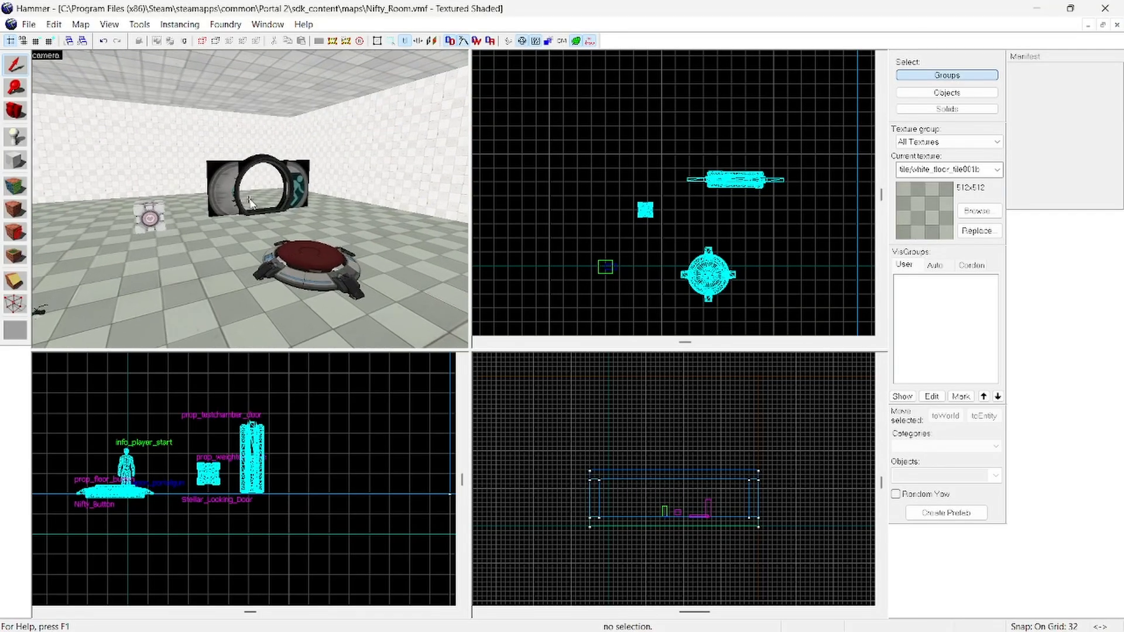
key("Tab")
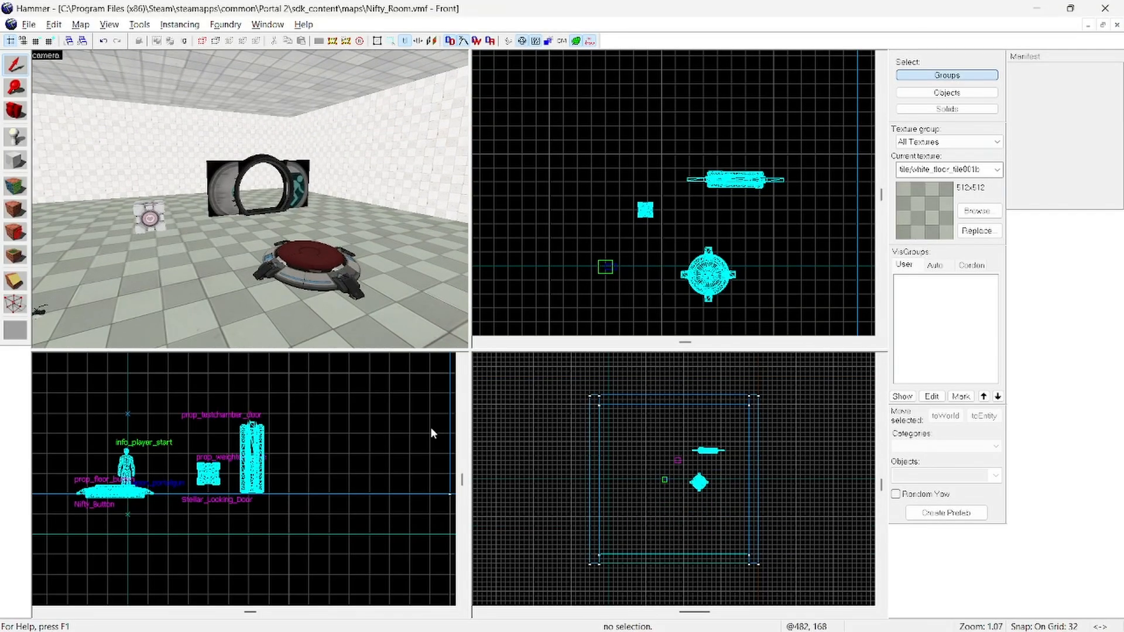
Step: Save the Nifty_Room map and run it in the game
left_click(37, 25)
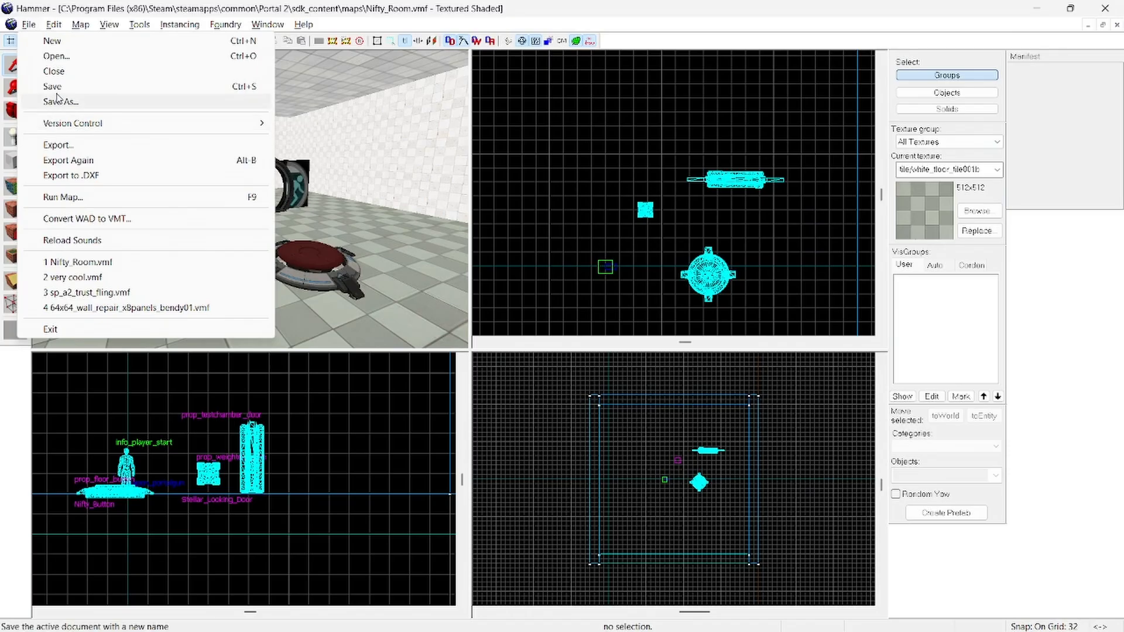
left_click(57, 89)
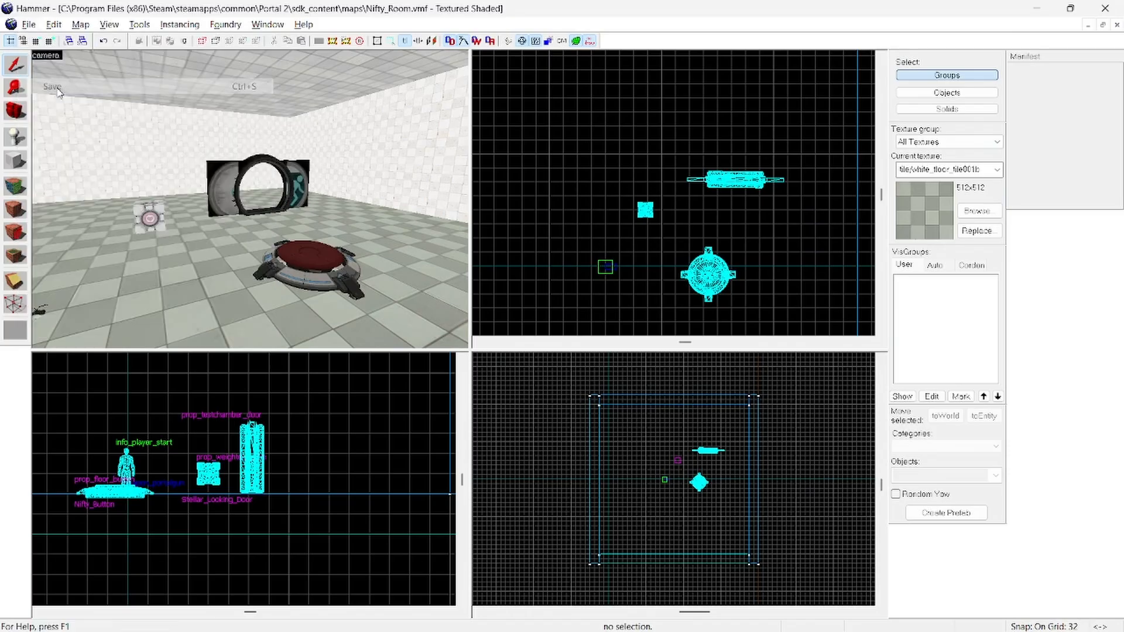
left_click(27, 25)
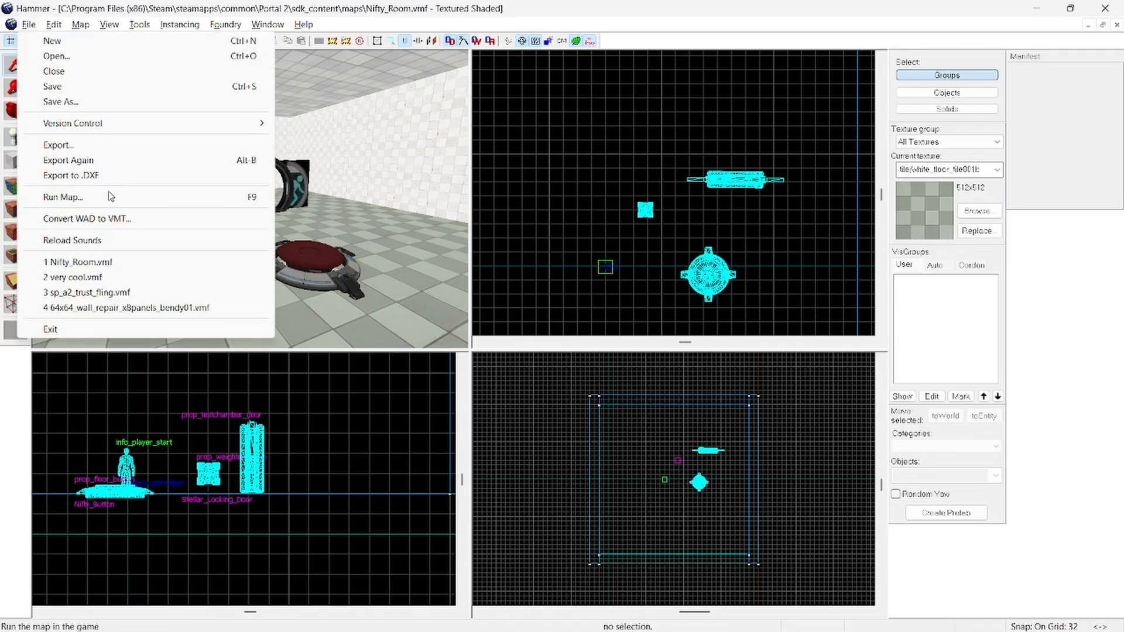
left_click(58, 197)
left_click(647, 409)
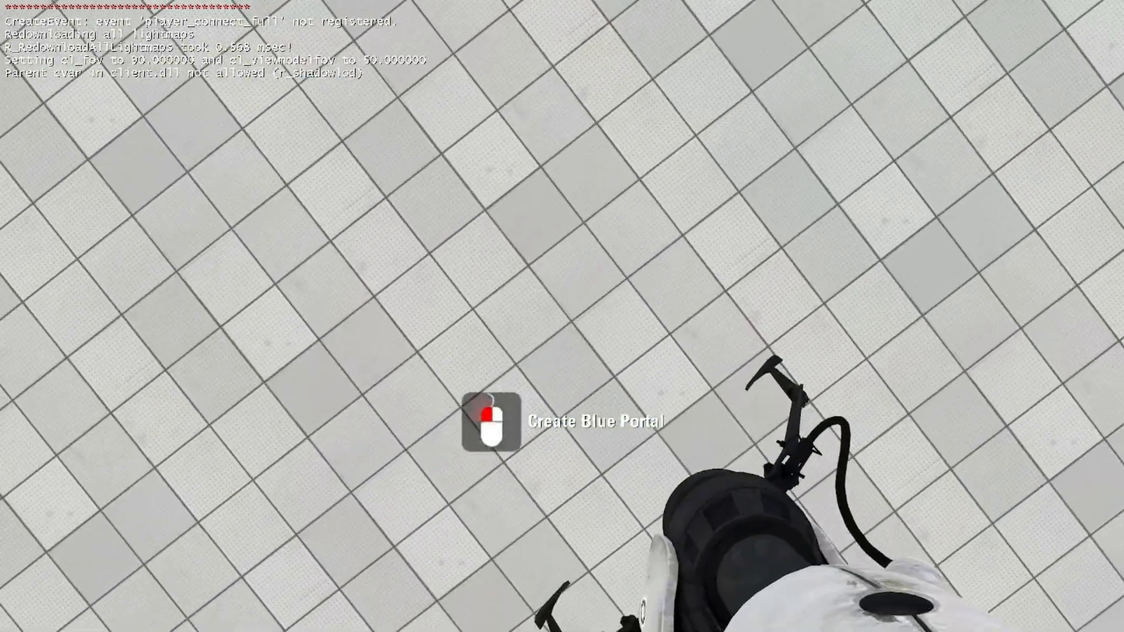
Step: Try the portal gun in the running map by firing blue and orange portals onto the room's surfaces
left_click(562, 316)
right_click(562, 316)
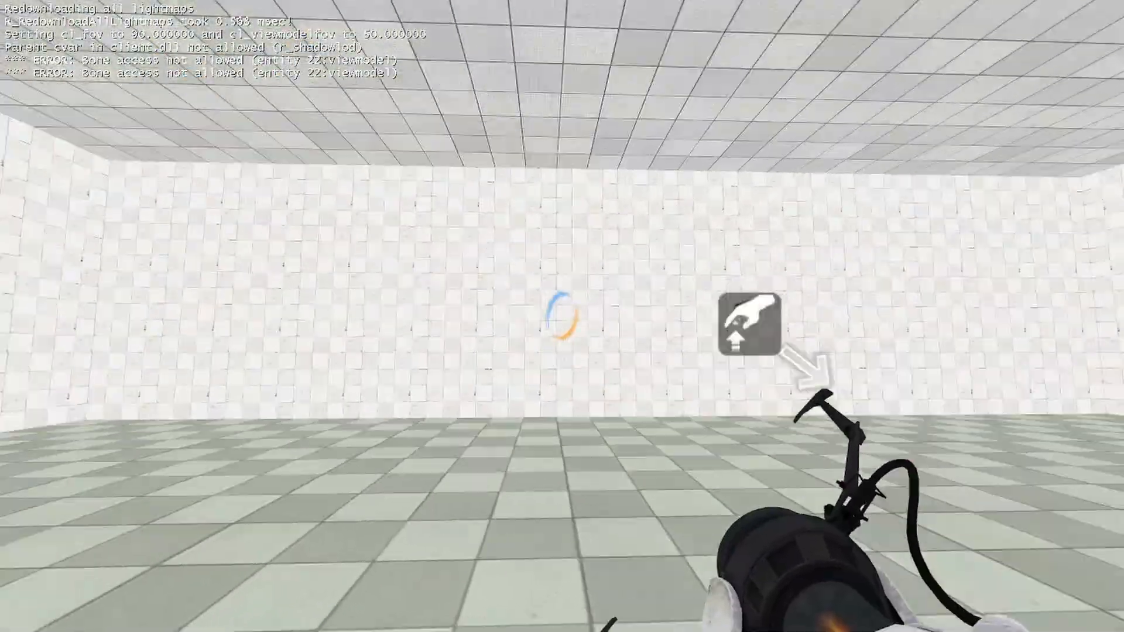
left_click(562, 316)
right_click(561, 316)
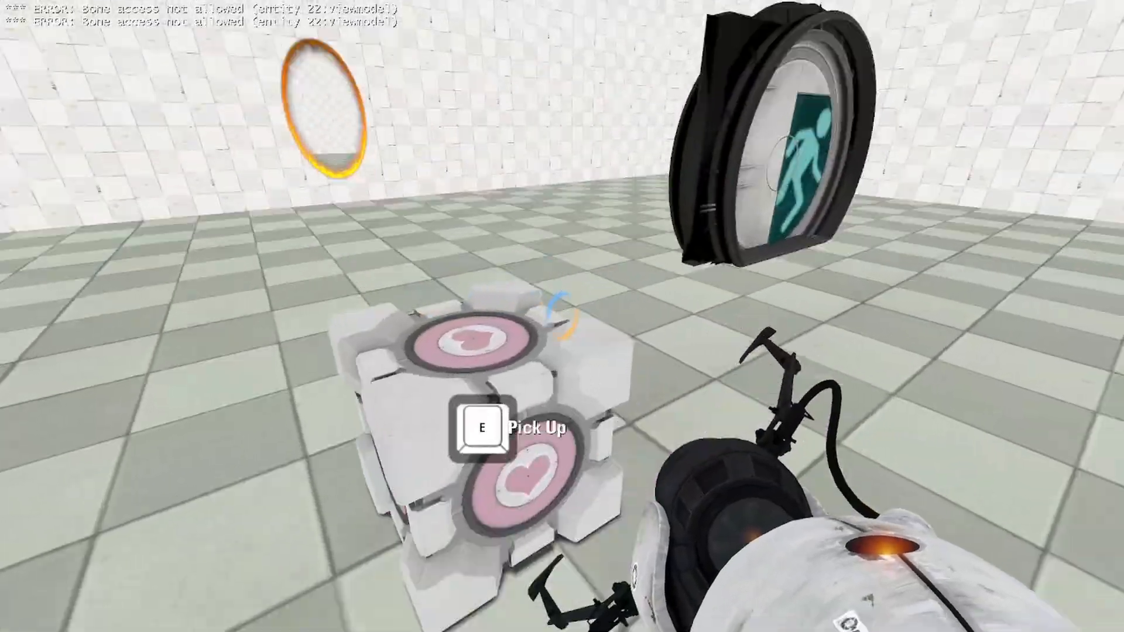
Step: Test the door trigger by dropping the companion cube onto the floor button and taking it off again
key("e")
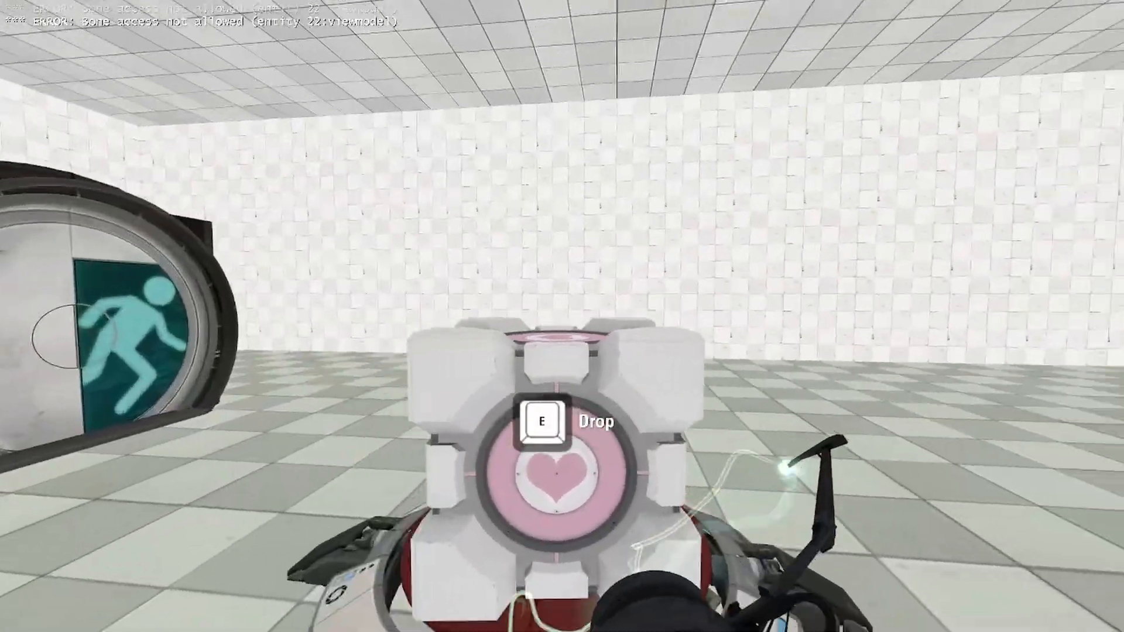
key("e")
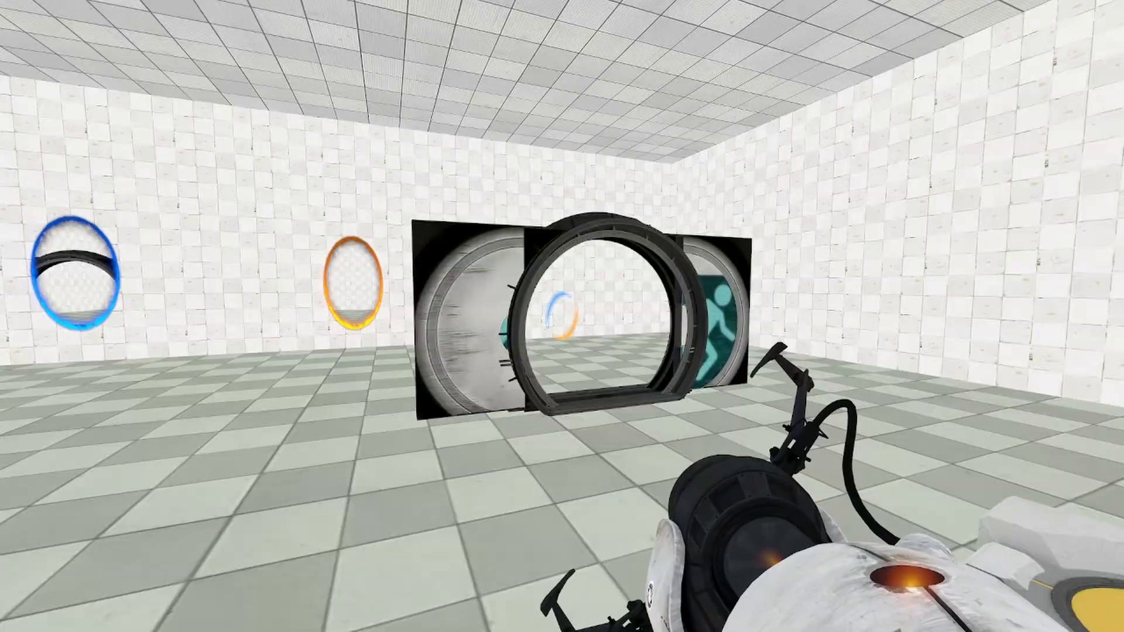
key("e")
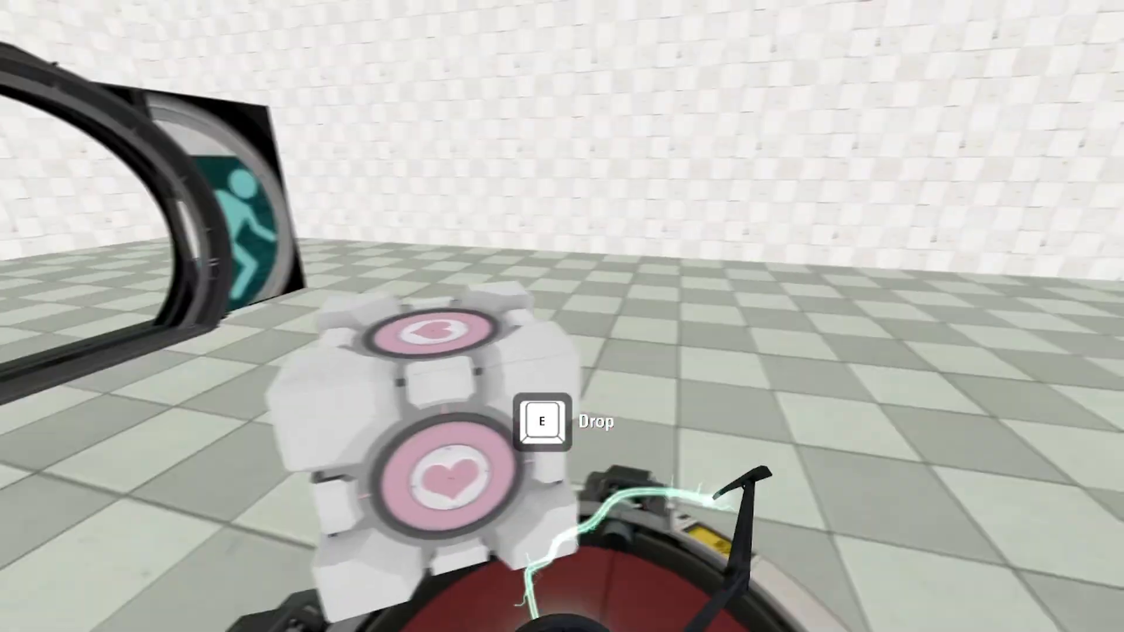
key("e")
Step: Examine the test chamber door up close and from several angles with the floor button released
key("d")
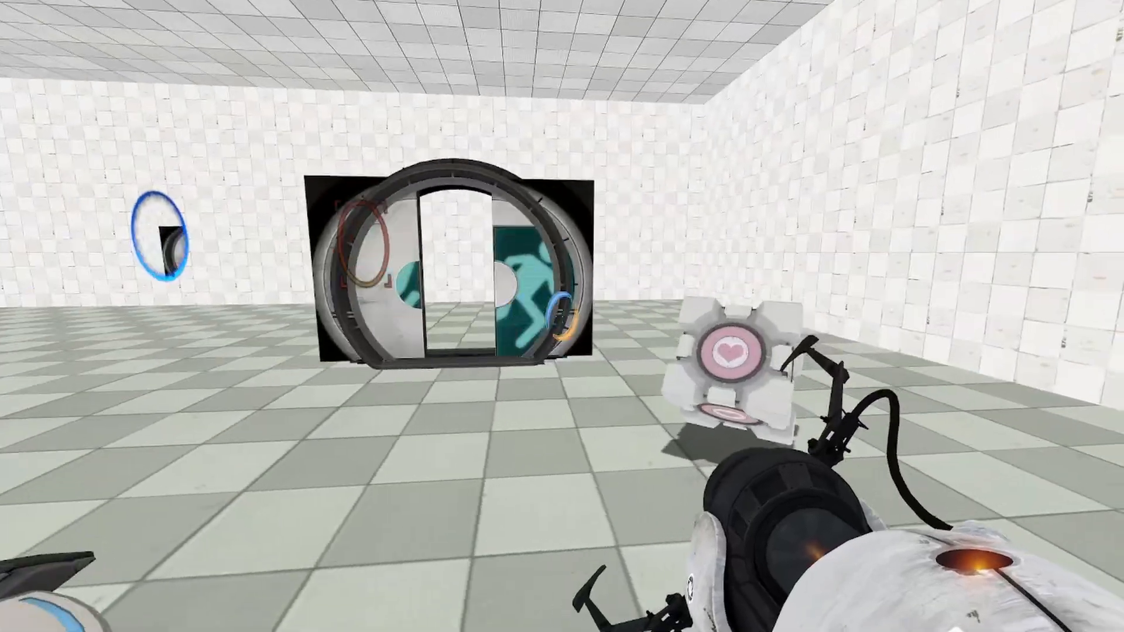
key("w")
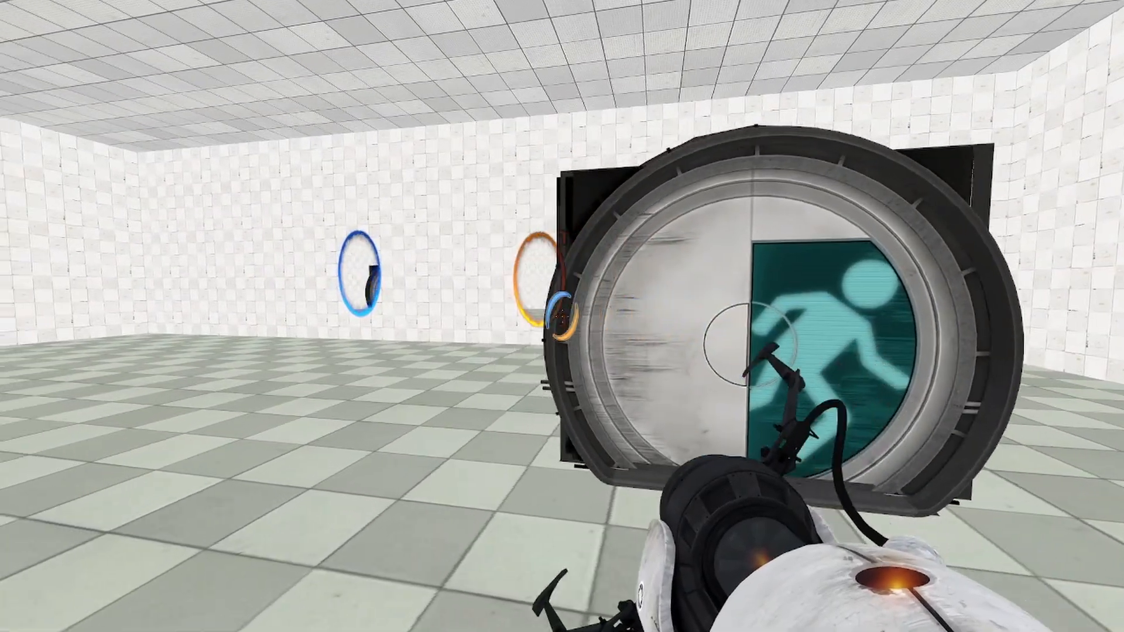
key("s")
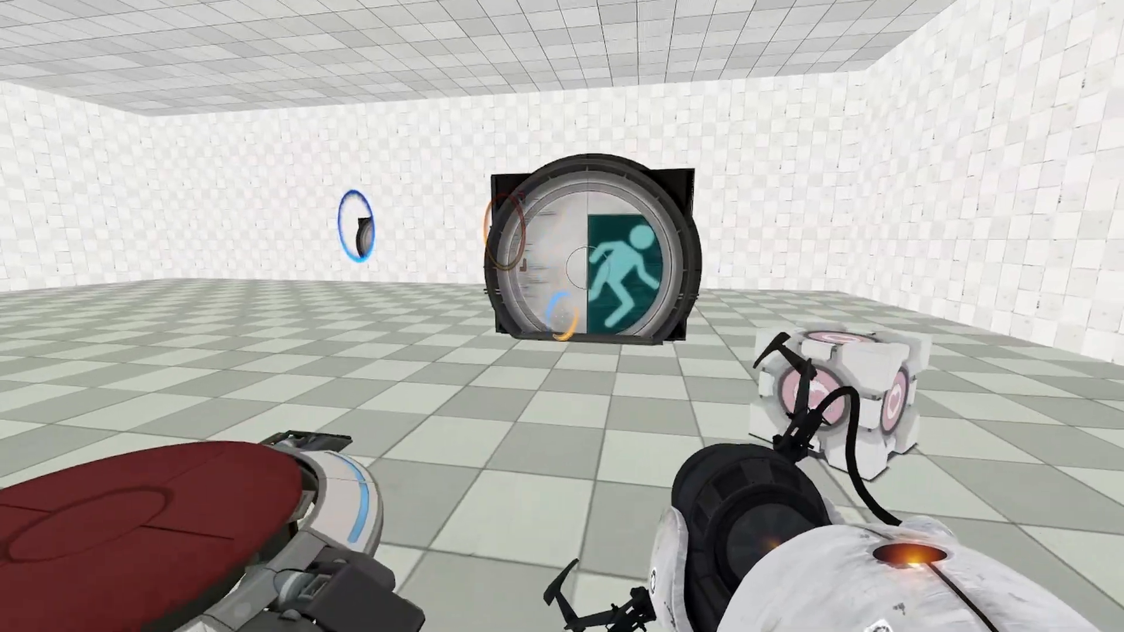
key("w")
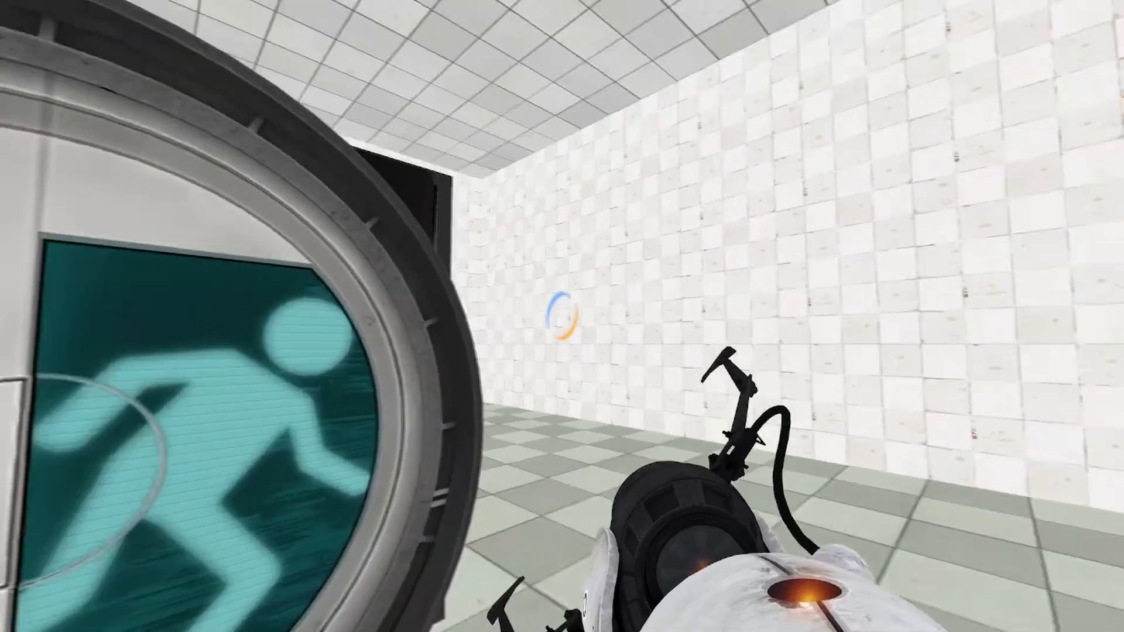
key("s")
key("w")
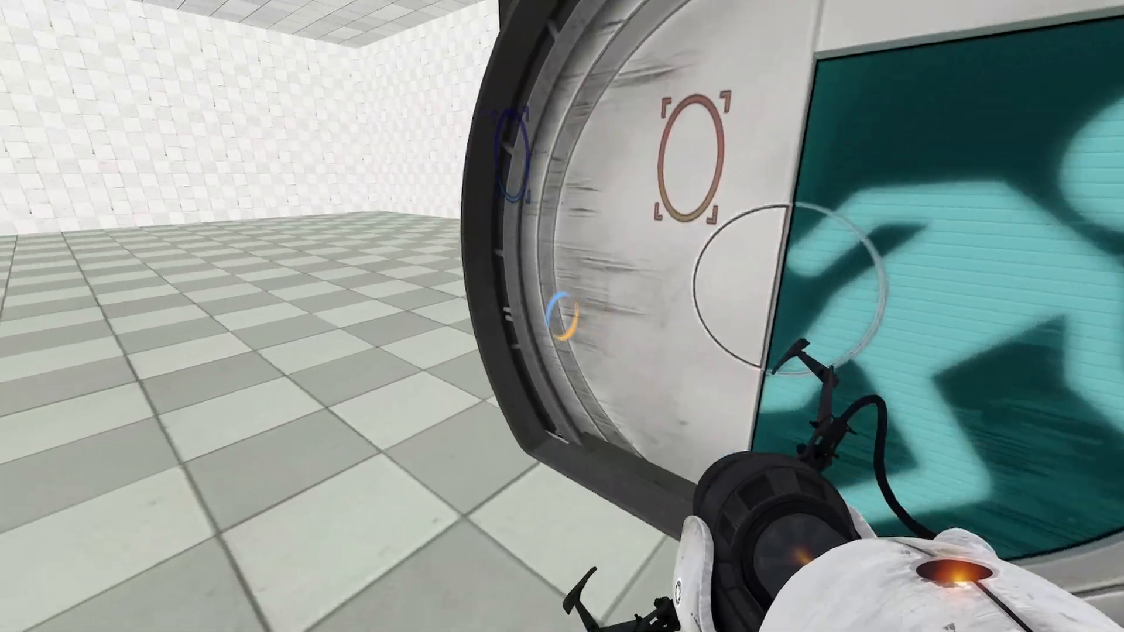
key("s")
key("w")
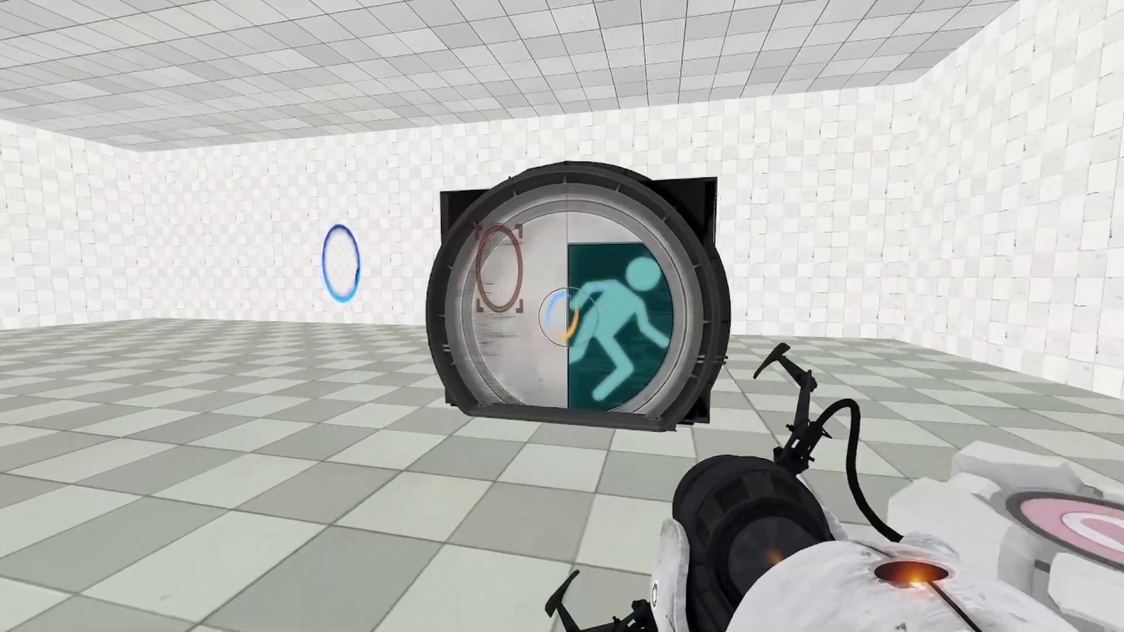
key("w")
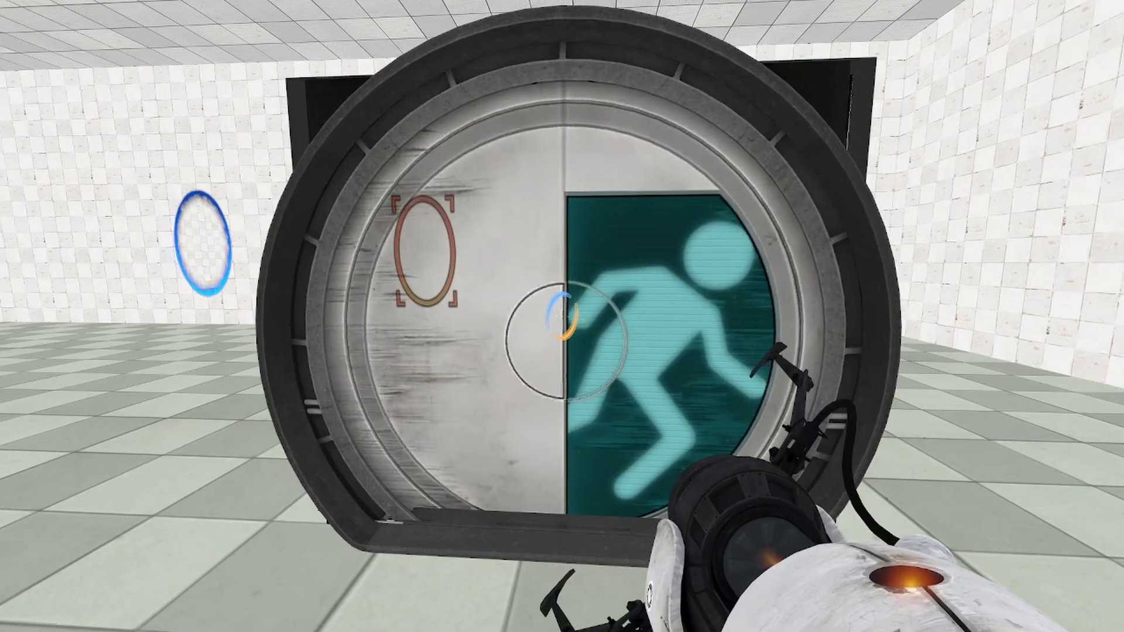